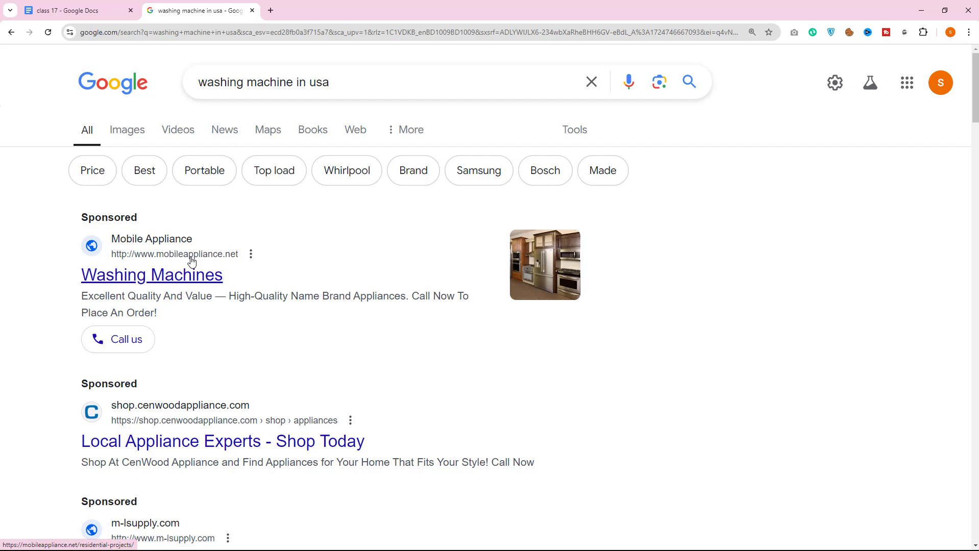
Examine the sponsored results for the "washing machine in usa" search, comparing the advertisers' order and ad text with the search term.
scroll(193, 263, down, 4)
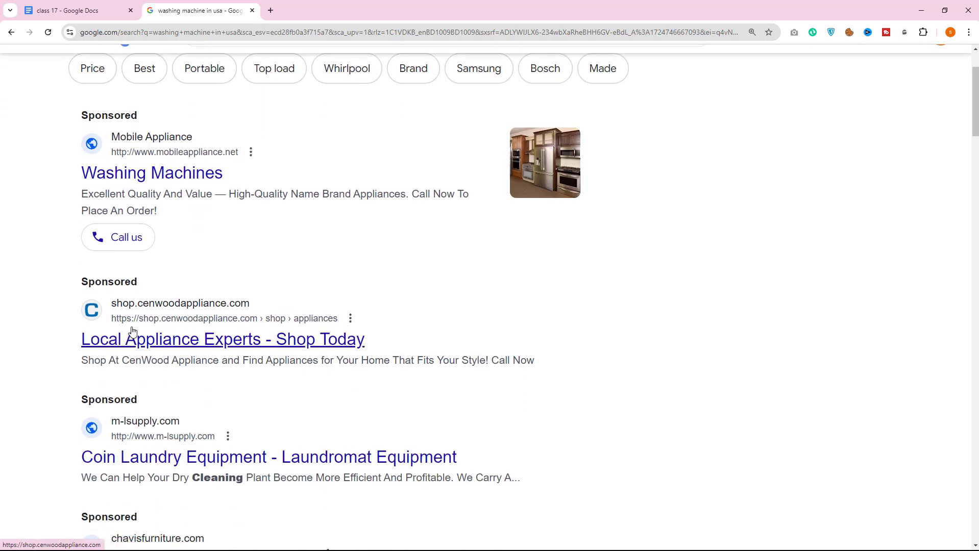
scroll(228, 336, up, 4)
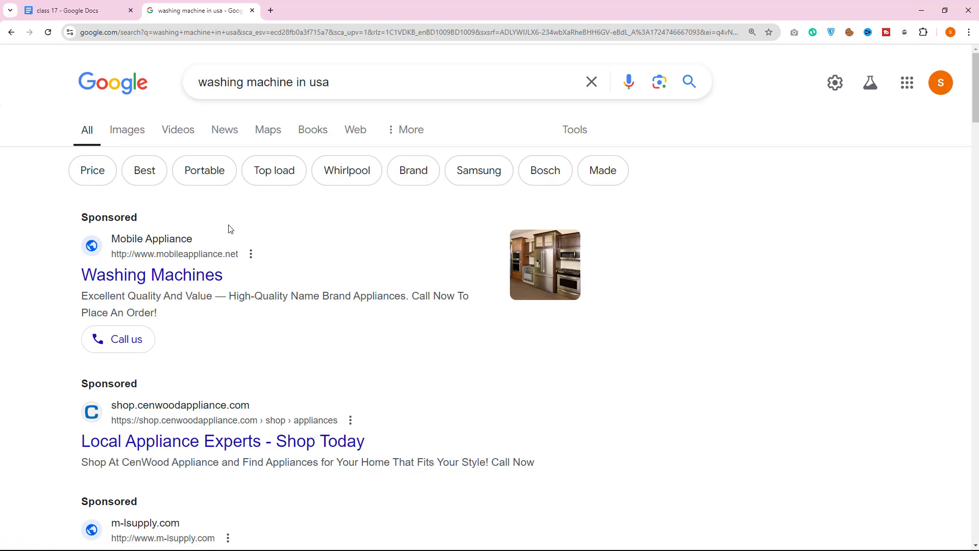
drag(291, 82, 198, 87)
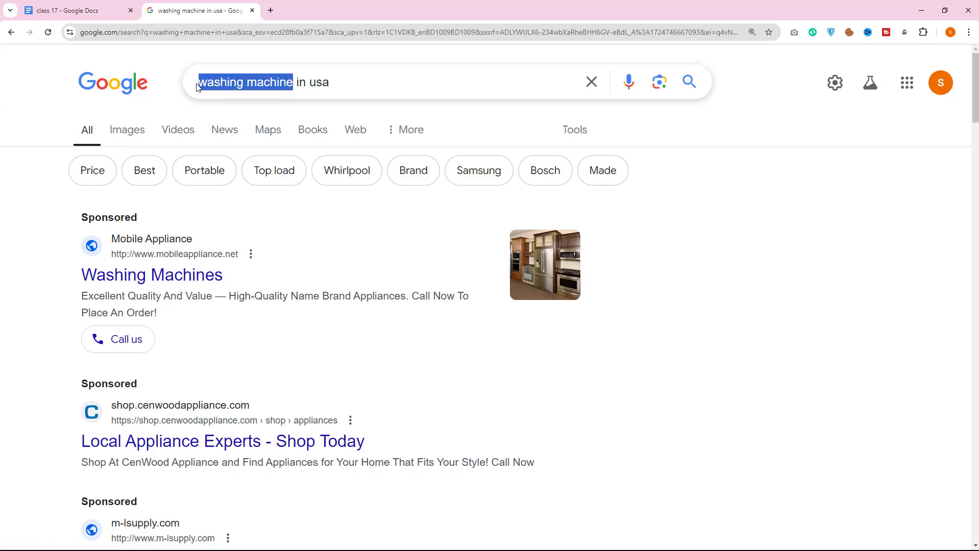
click(281, 76)
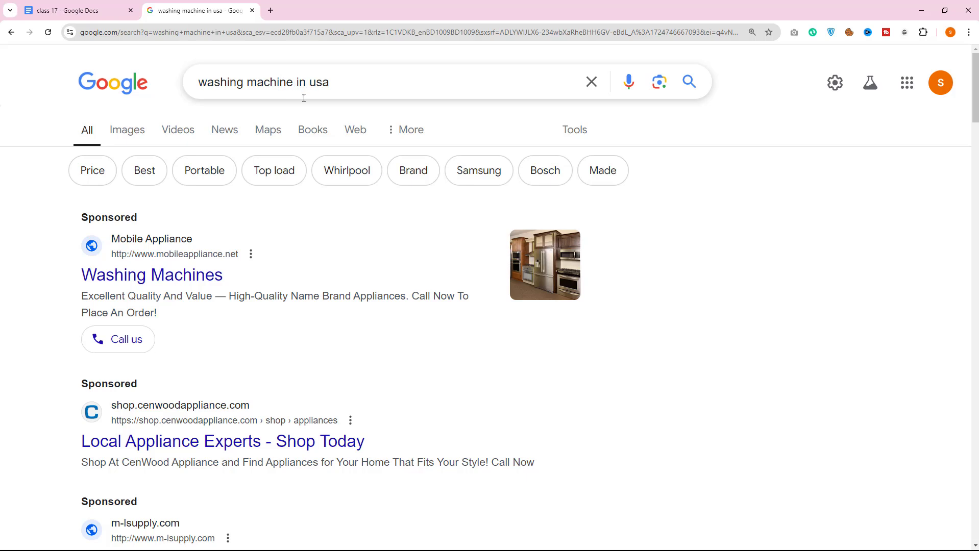
scroll(300, 212, down, 1)
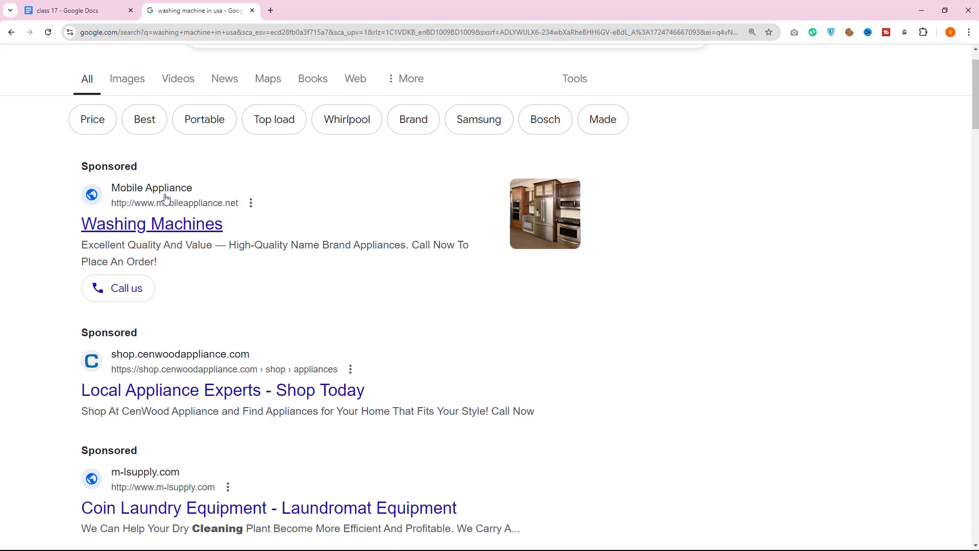
scroll(164, 204, down, 3)
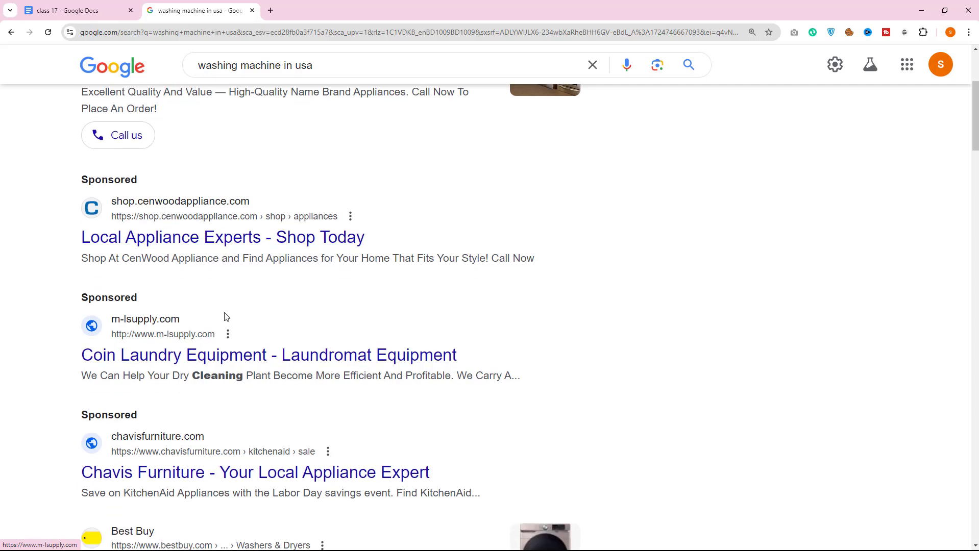
scroll(226, 317, up, 4)
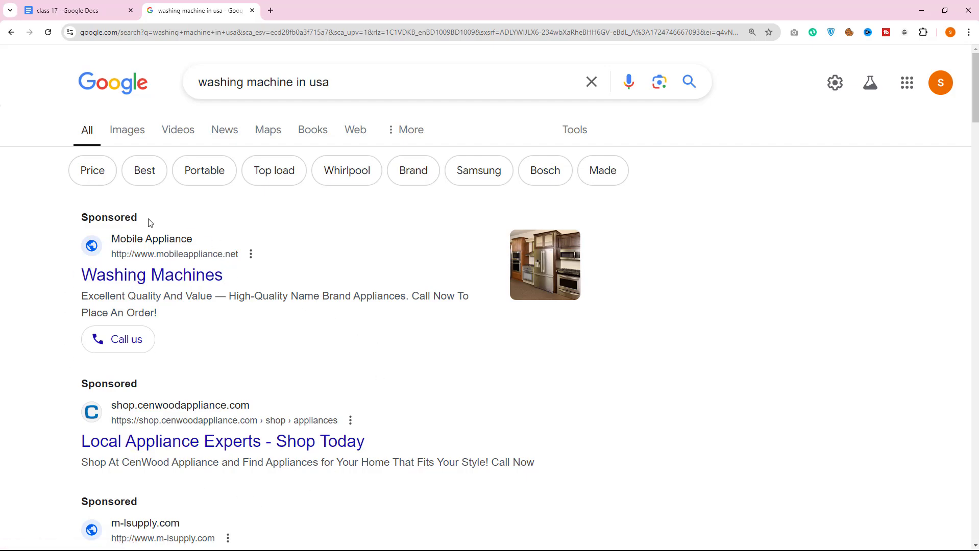
scroll(176, 276, down, 4)
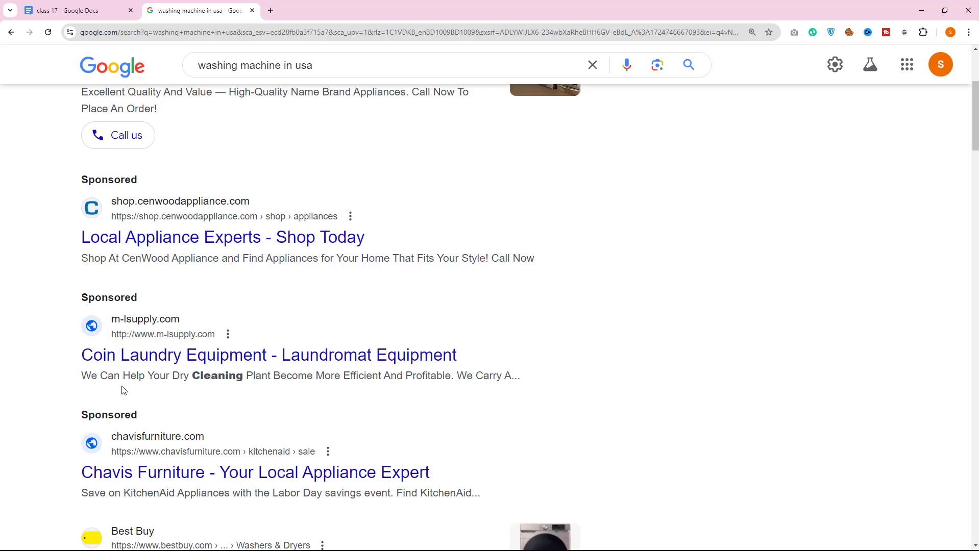
scroll(123, 390, up, 4)
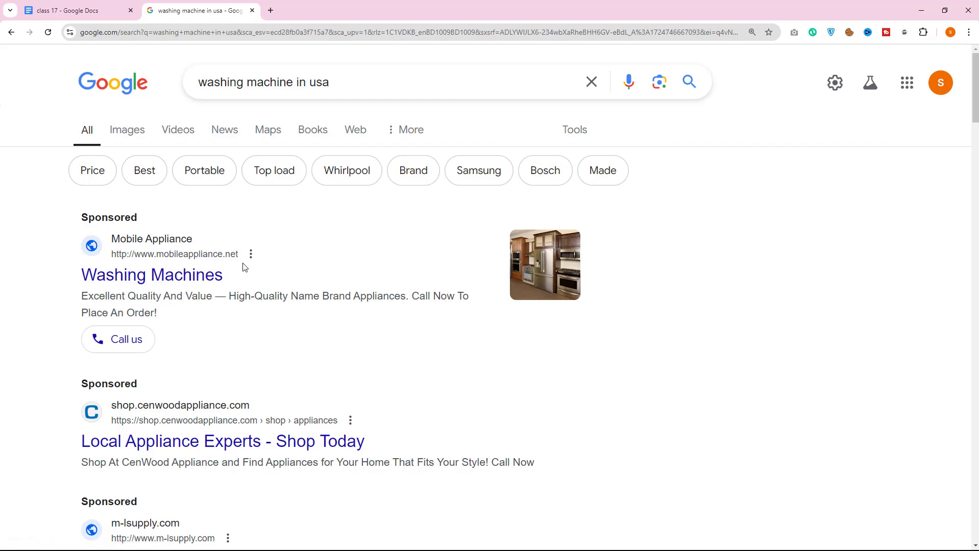
scroll(244, 270, down, 3)
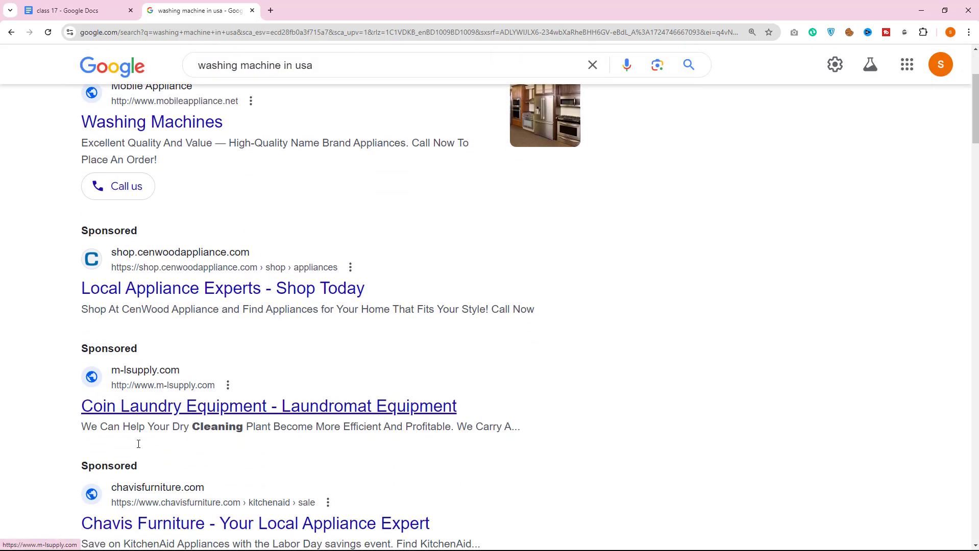
scroll(216, 416, up, 3)
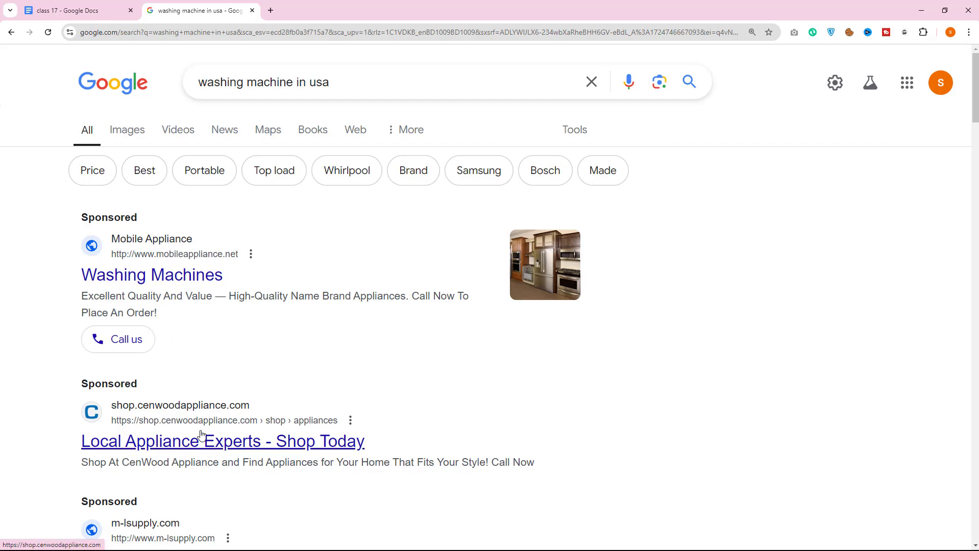
scroll(172, 249, down, 4)
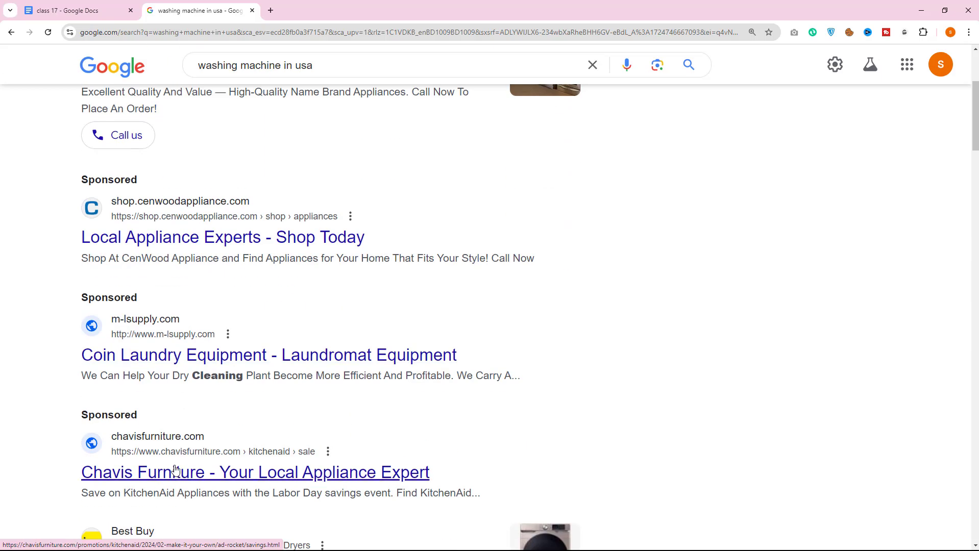
scroll(149, 469, up, 4)
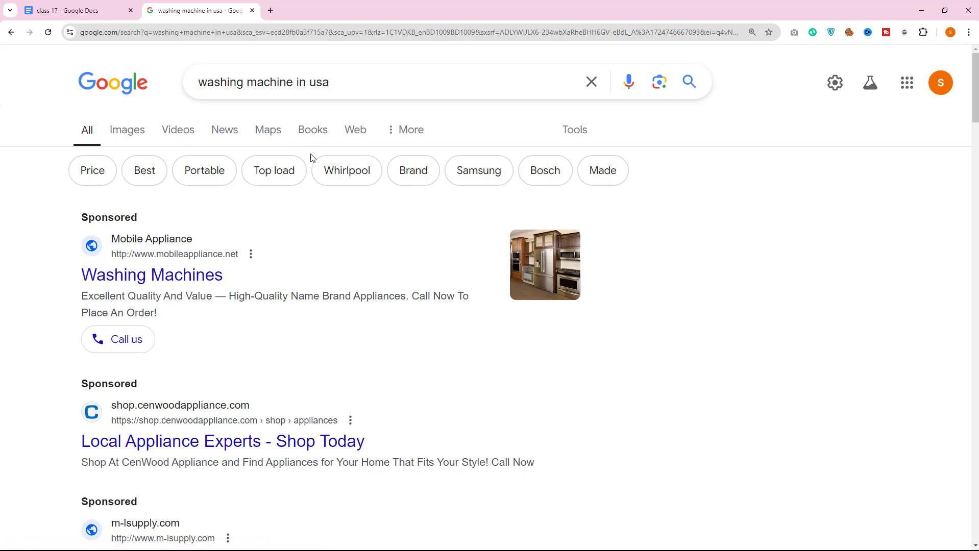
Open fiverr.com in a new browser tab and search its services for "google ads quality score".
click(271, 10)
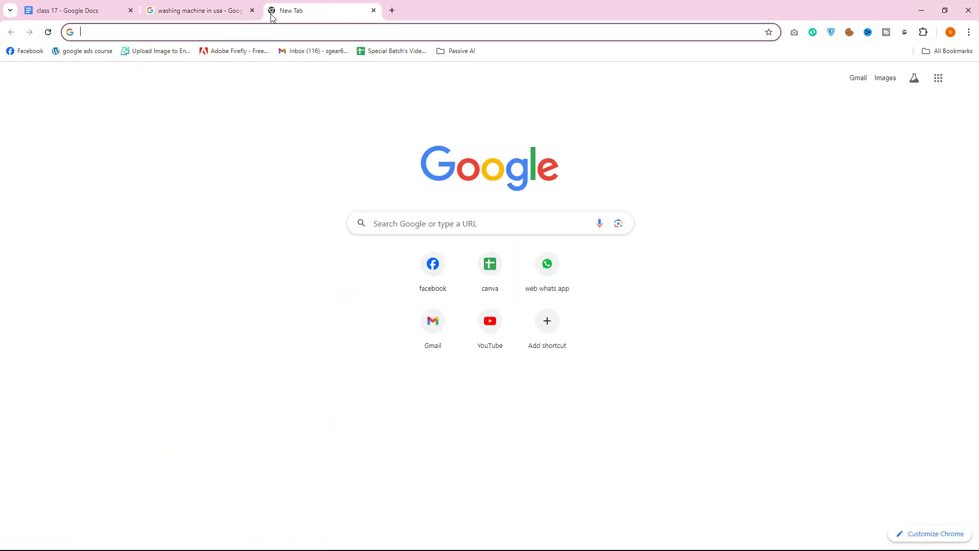
text(fiverr.com)
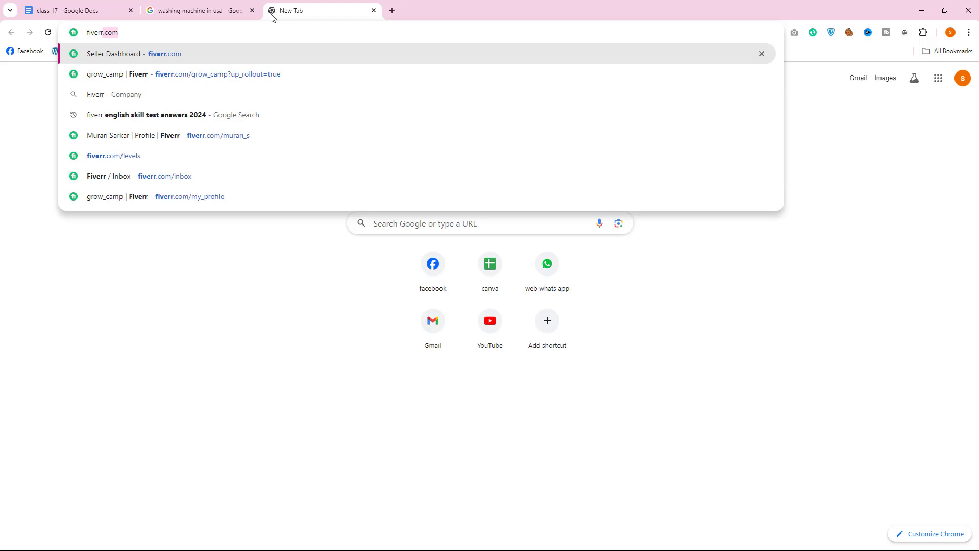
key(Return)
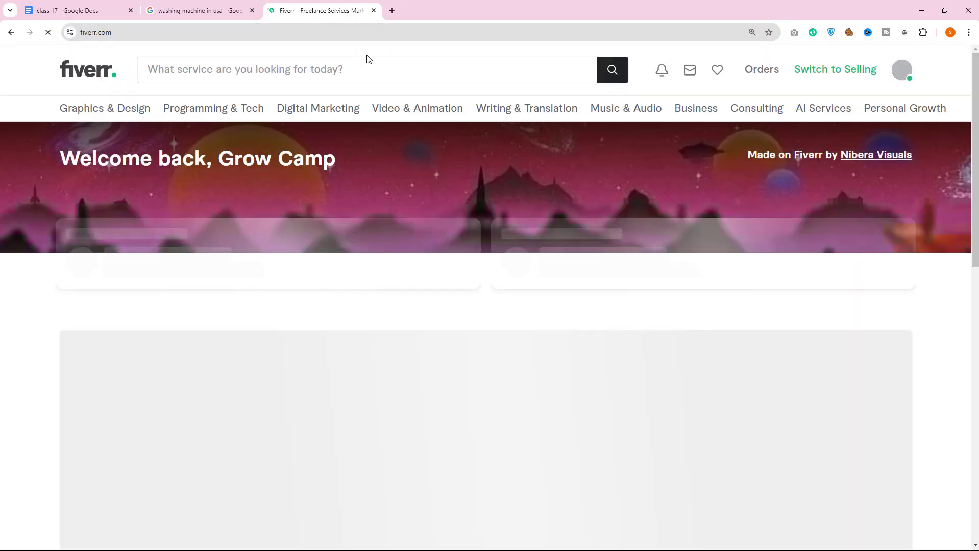
click(203, 67)
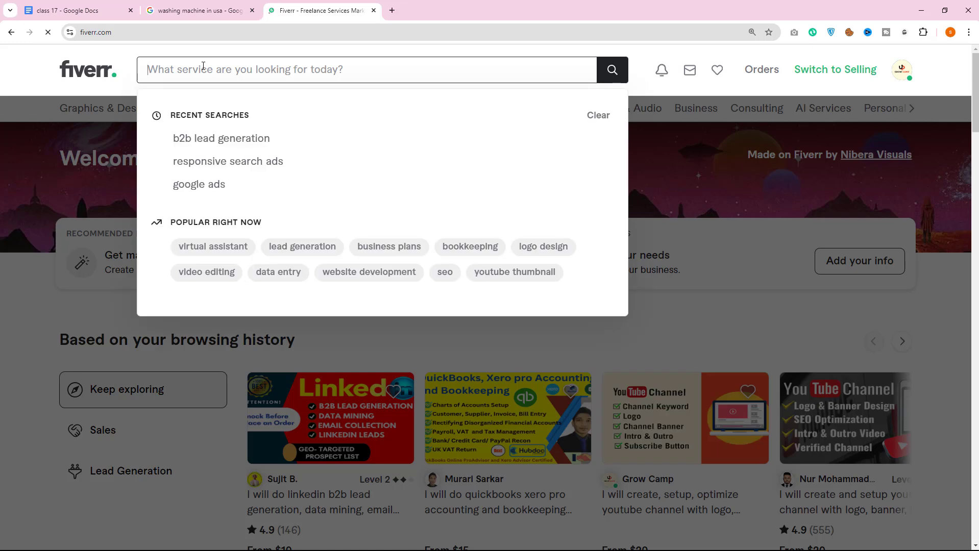
text(google)
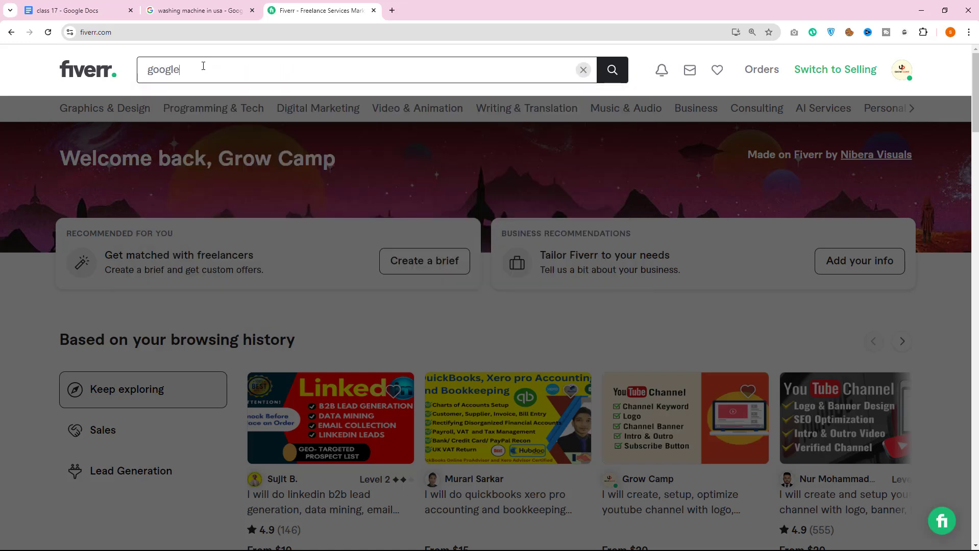
text( ads g)
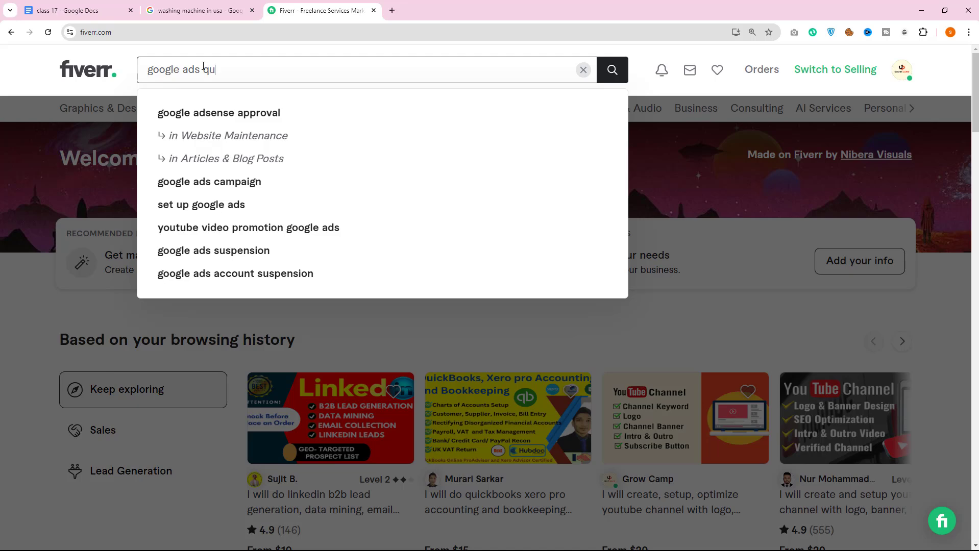
text(uality score)
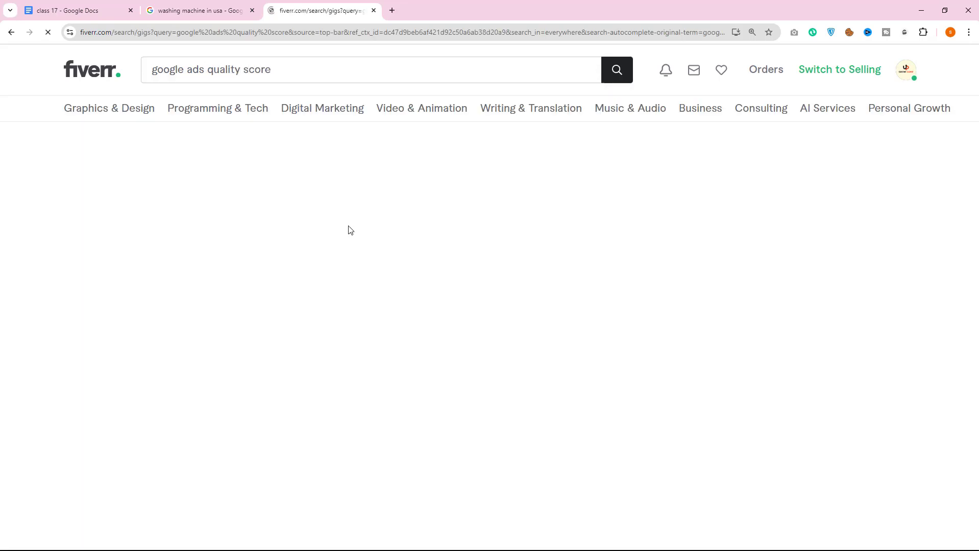
Open the gig "I will optimize your google ads quality score and ad rank" in a new tab and switch to it.
scroll(307, 219, down, 2)
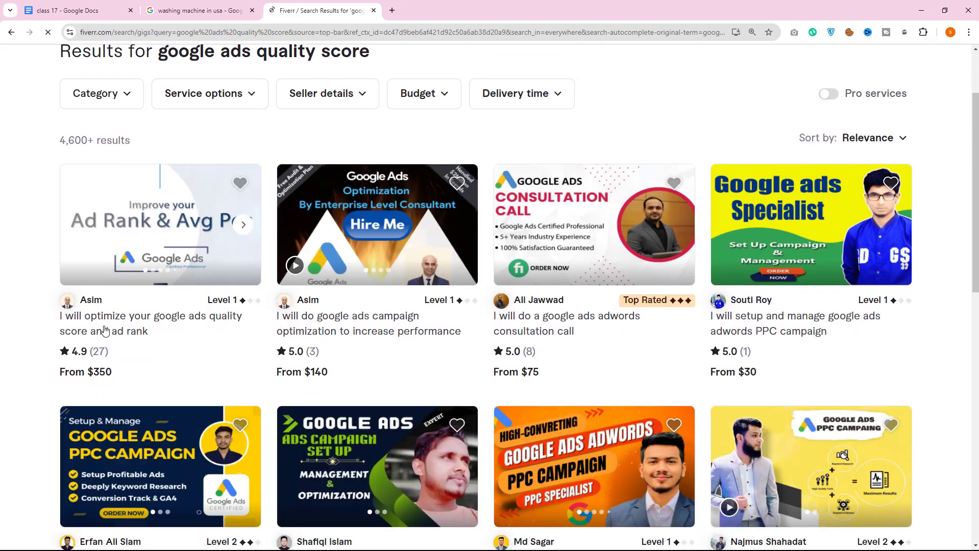
right_click(138, 325)
click(159, 332)
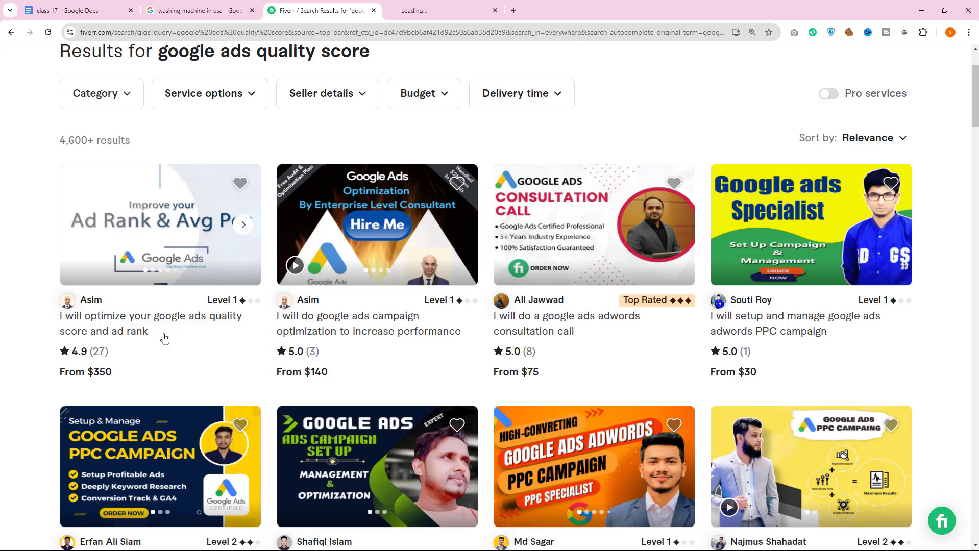
click(412, 11)
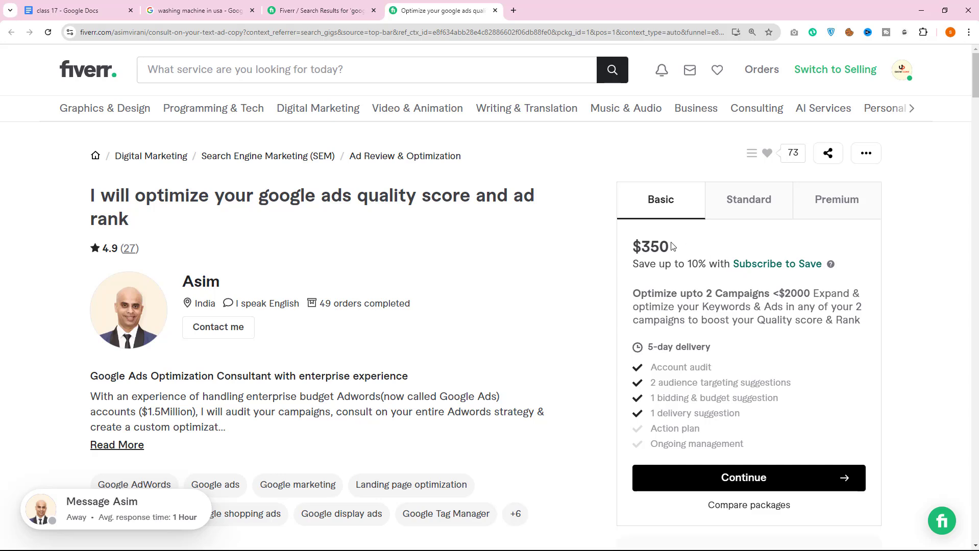
Examine the Basic package's price and its description of campaign, keyword, ad and quality score optimization.
drag(674, 247, 639, 243)
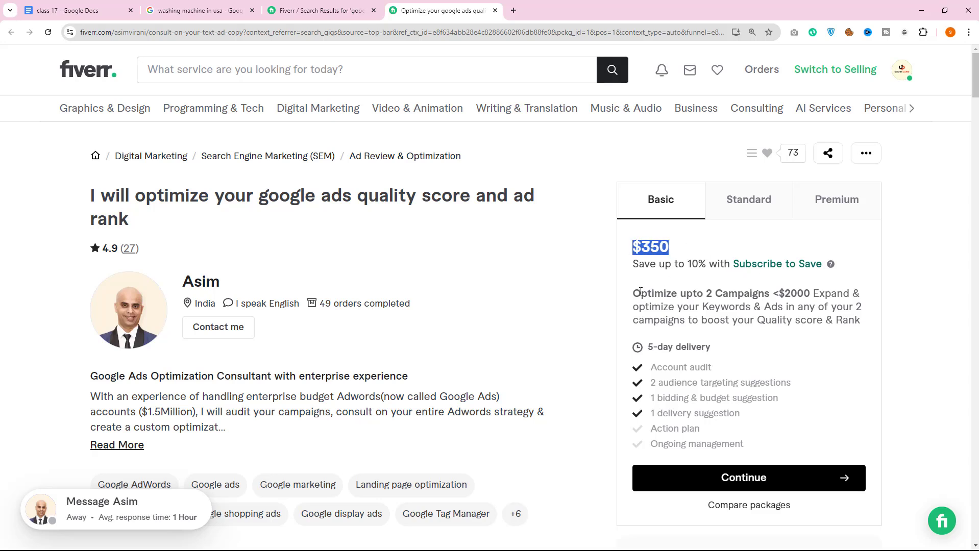
drag(641, 292, 759, 294)
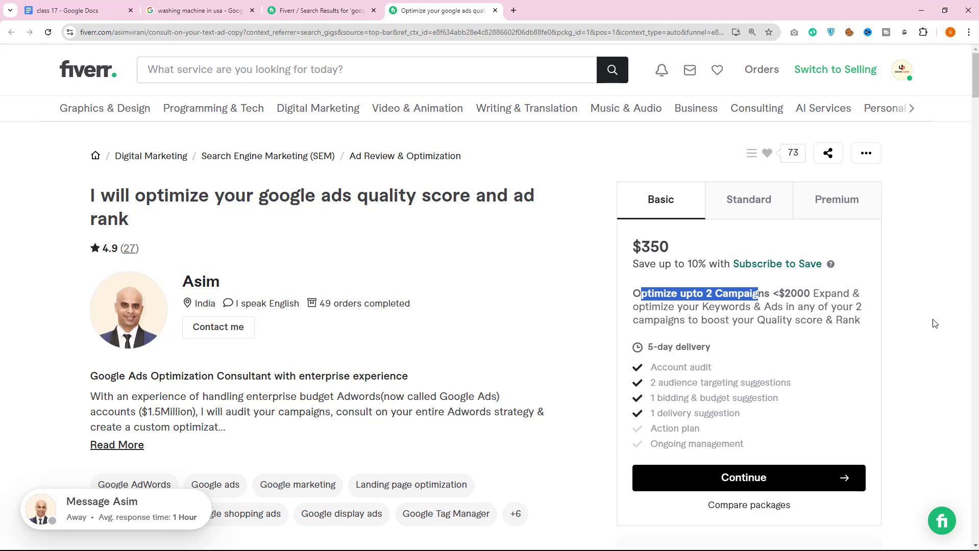
drag(815, 295, 854, 295)
drag(710, 307, 774, 308)
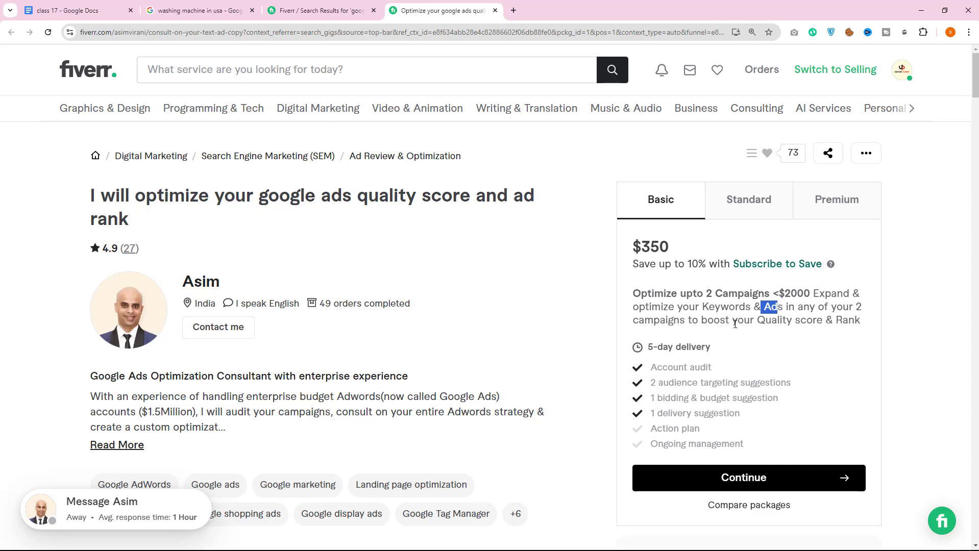
drag(735, 324, 755, 322)
drag(633, 296, 858, 321)
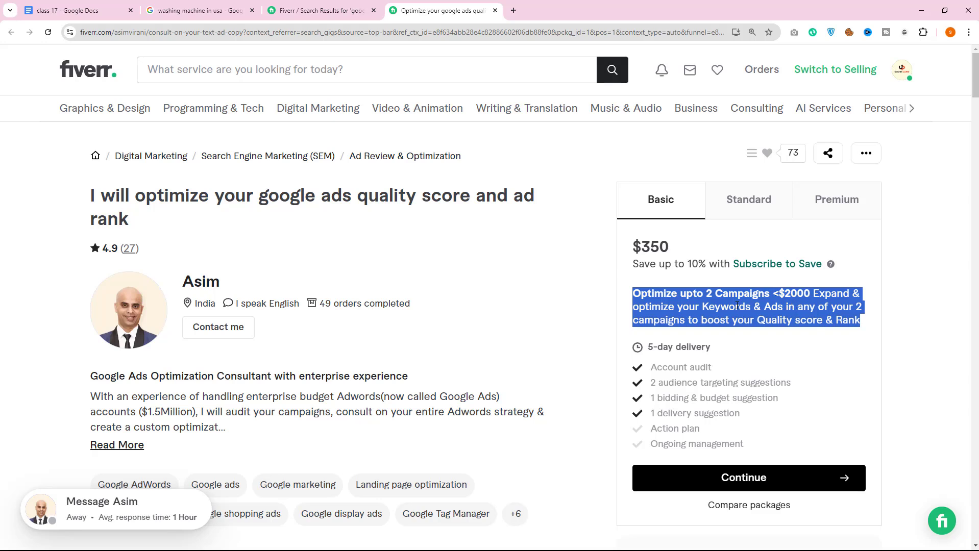
click(759, 305)
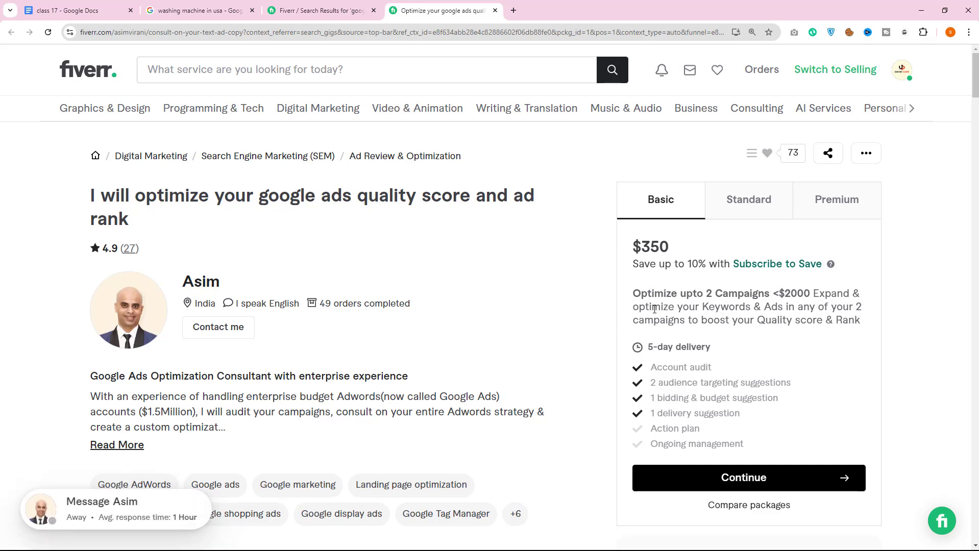
drag(712, 306, 752, 307)
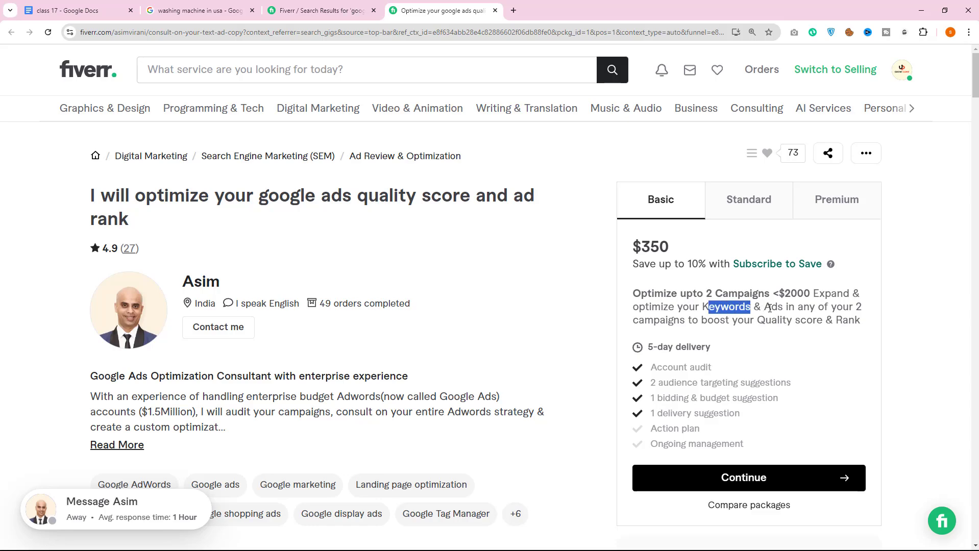
click(774, 308)
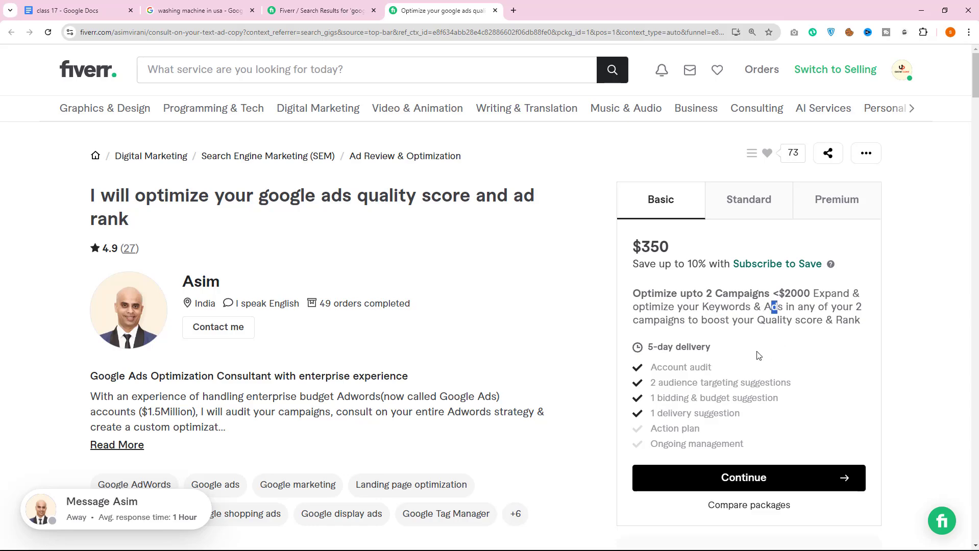
Expand the full About this Gig description and examine the services under "What I can do for you", from keyword research to search query analysis.
scroll(759, 356, down, 15)
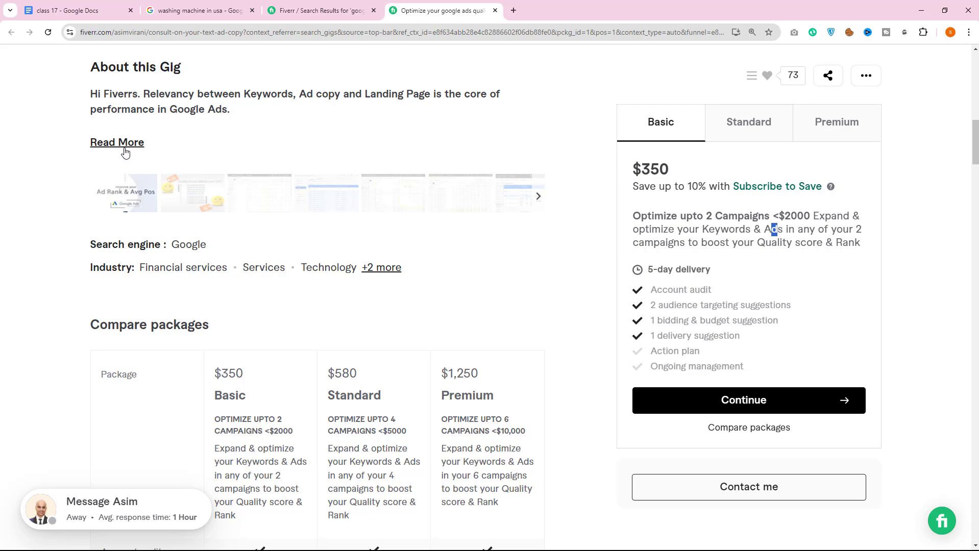
click(125, 153)
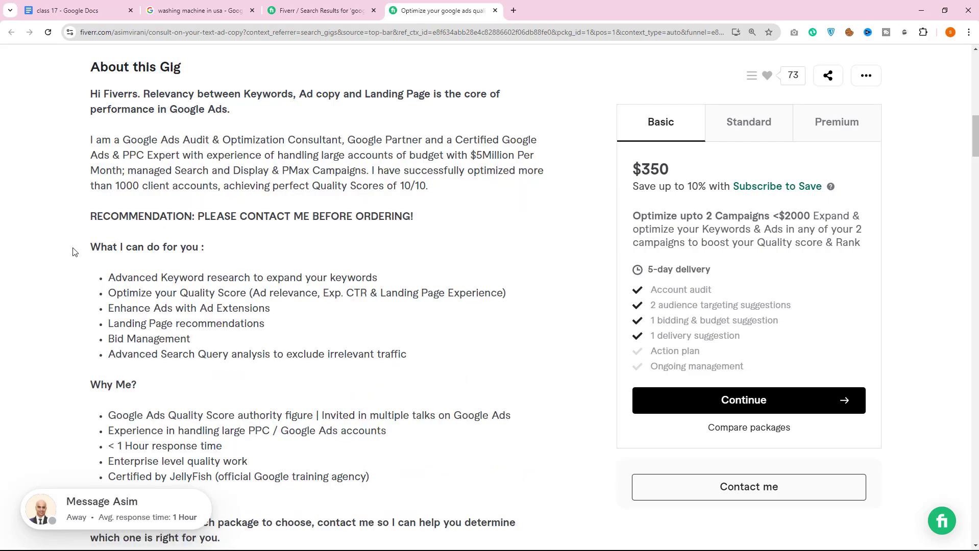
drag(72, 252, 214, 256)
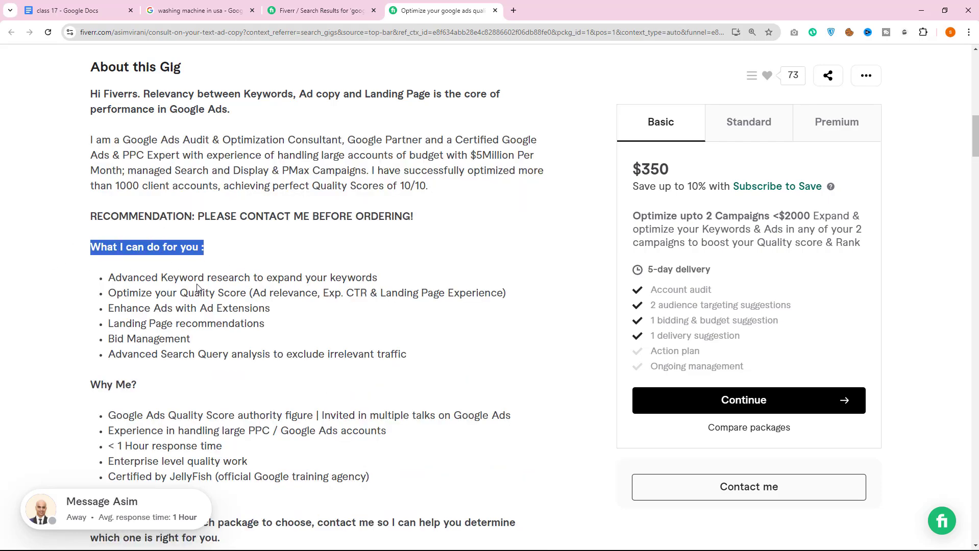
drag(114, 280, 371, 279)
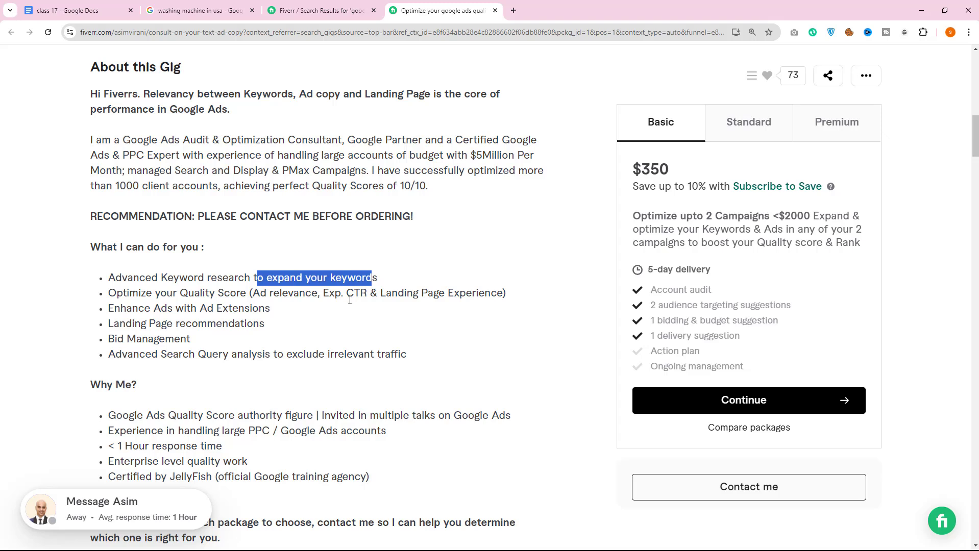
drag(131, 295, 354, 295)
drag(414, 293, 470, 290)
drag(133, 309, 236, 310)
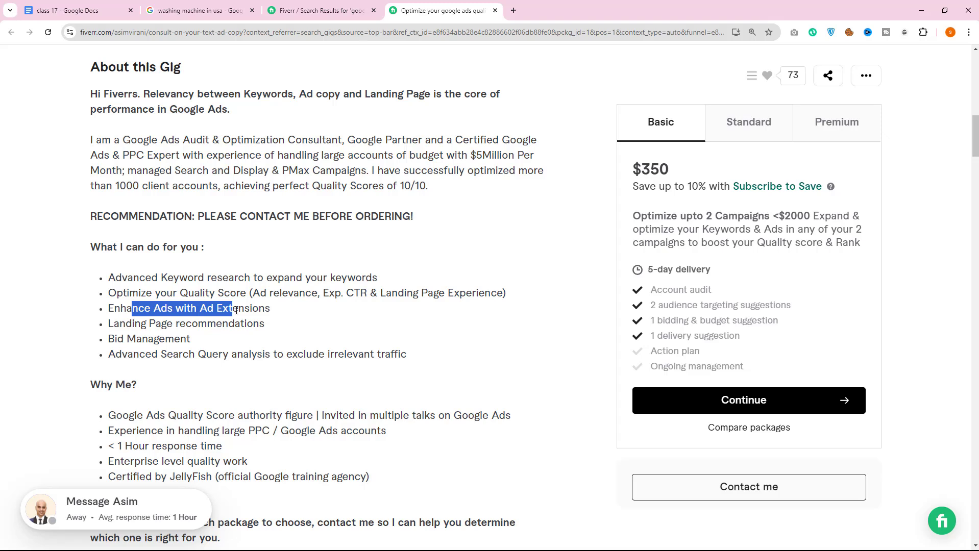
drag(140, 326, 223, 326)
drag(126, 340, 394, 366)
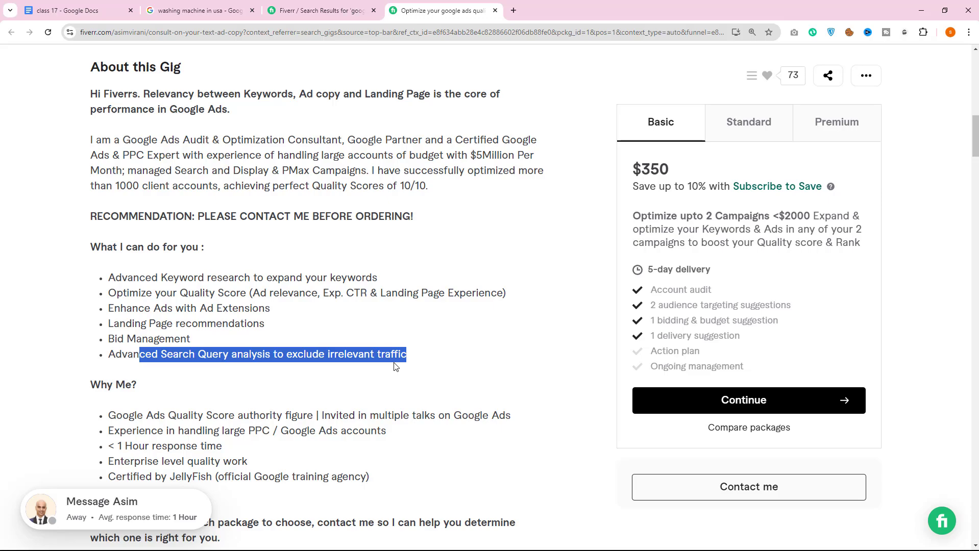
key(ctrl+plus)
key(ctrl+plus)
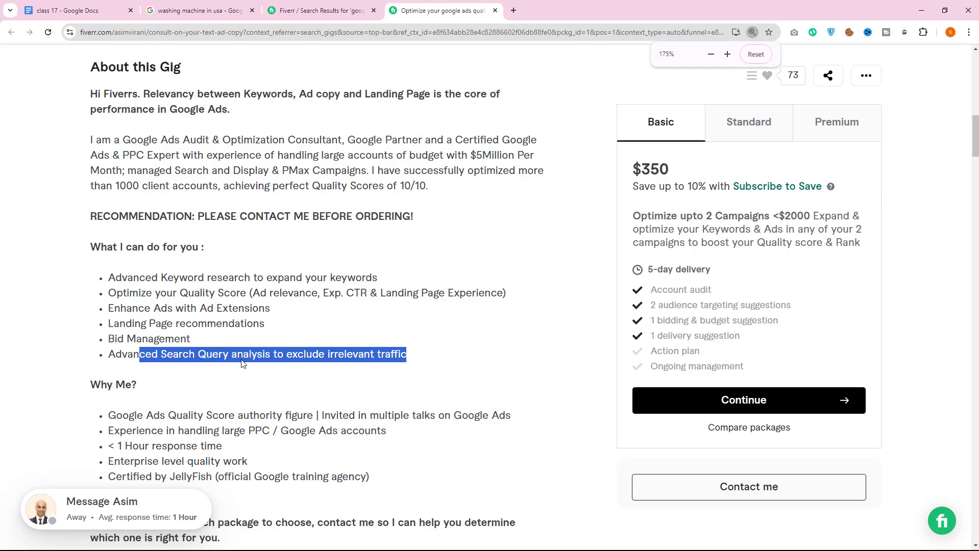
scroll(166, 345, down, 3)
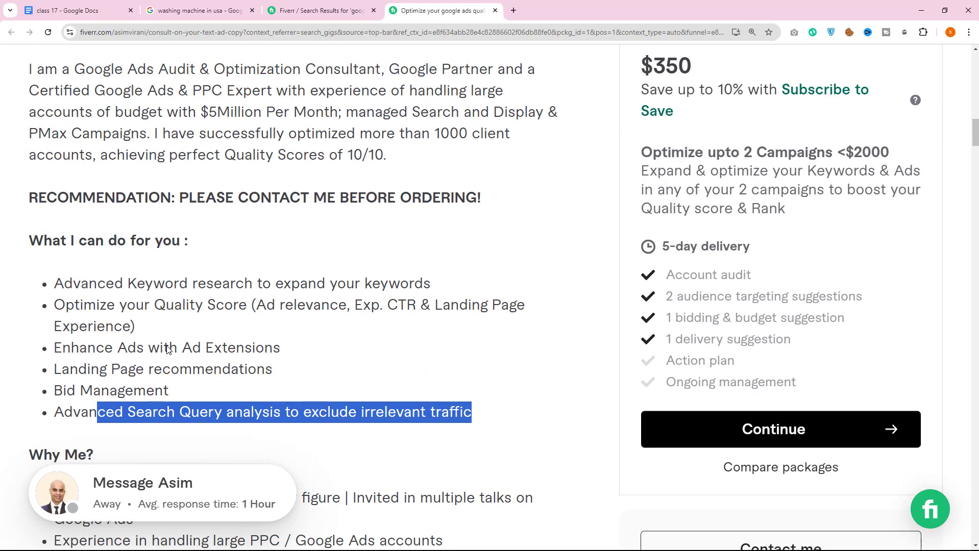
Open ads.google.com in a new browser tab and go to the Google Ads account's campaign overview.
click(94, 7)
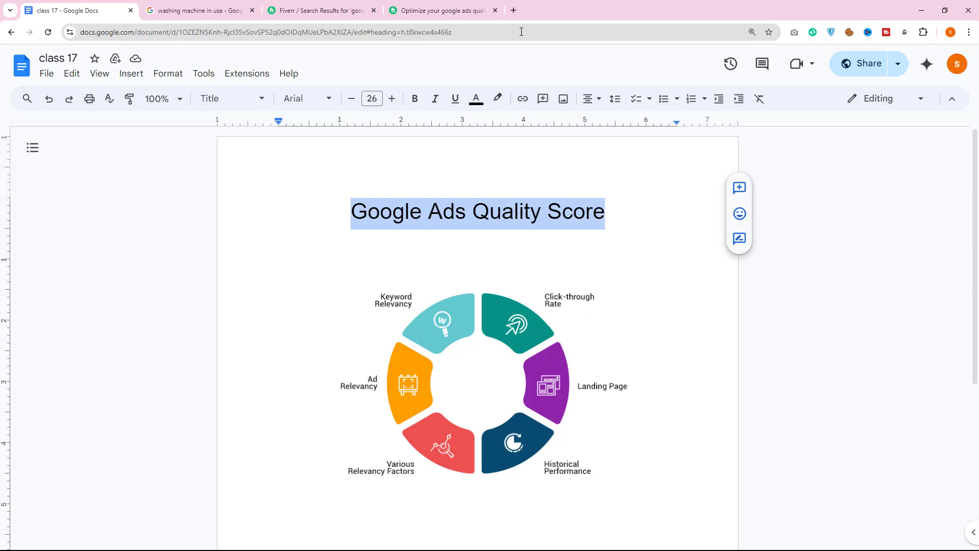
click(513, 10)
text(ads.google.com)
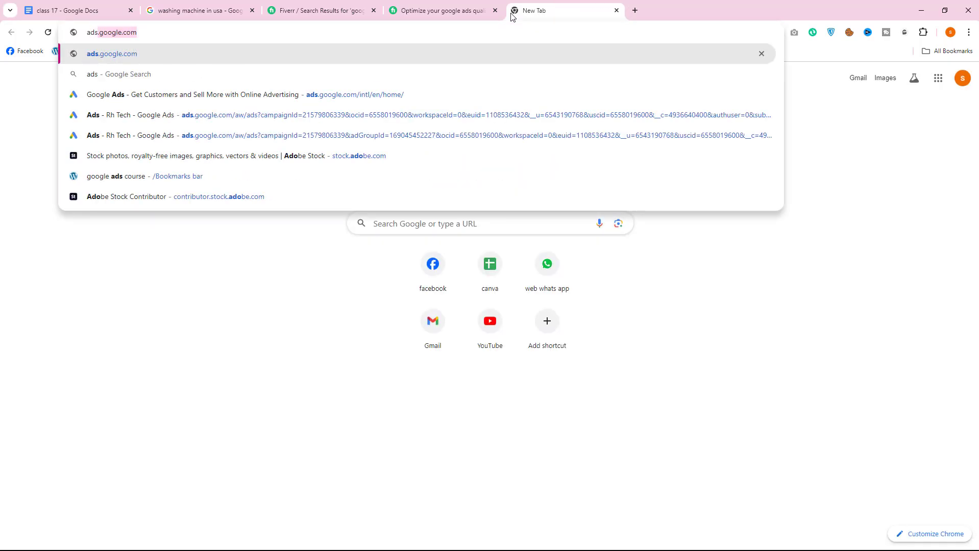
key(Return)
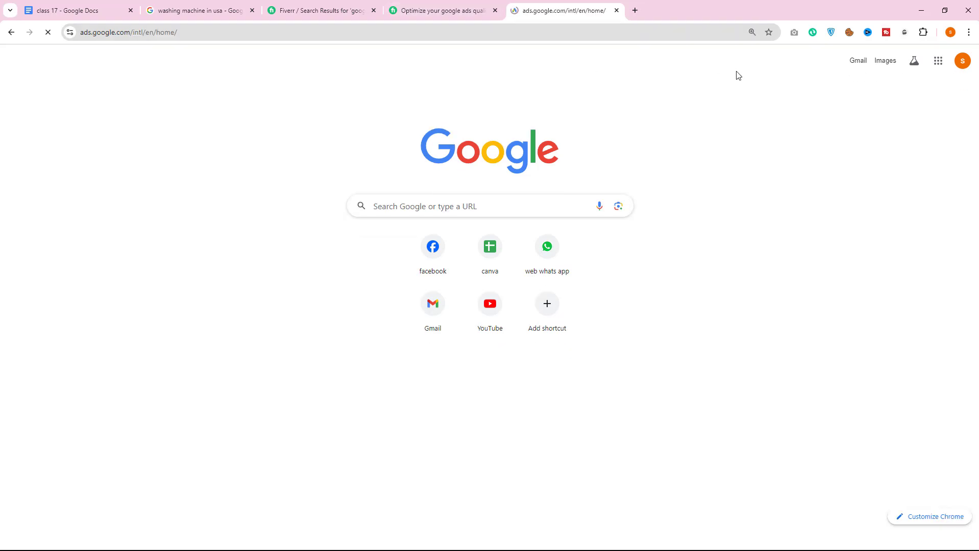
click(815, 70)
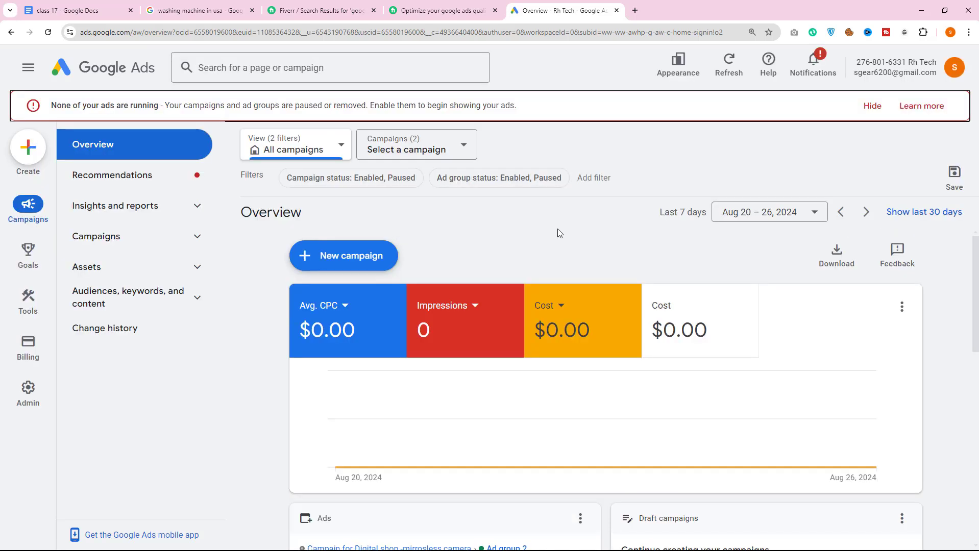
Replace the Impressions metric on the overview scorecard with CTR and hide the notice about no ads running.
click(475, 316)
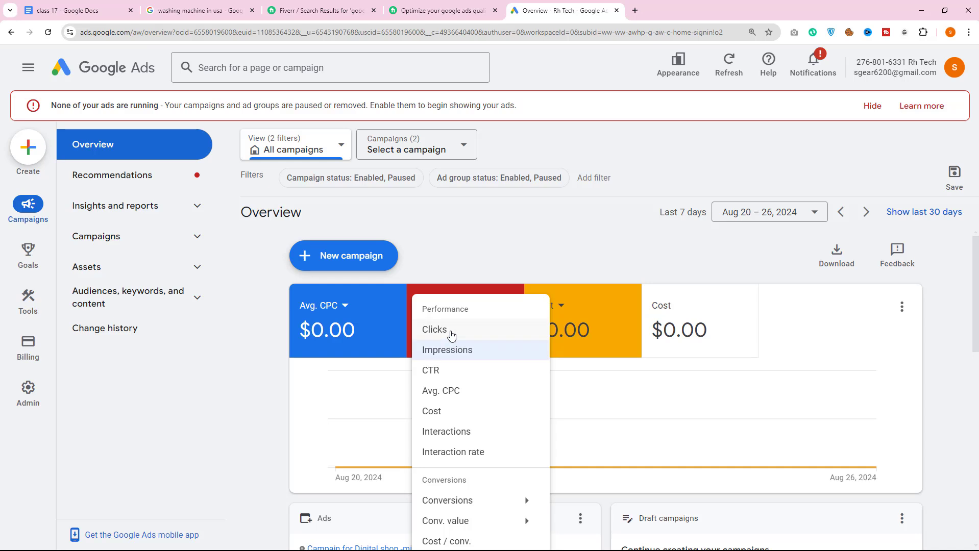
click(437, 372)
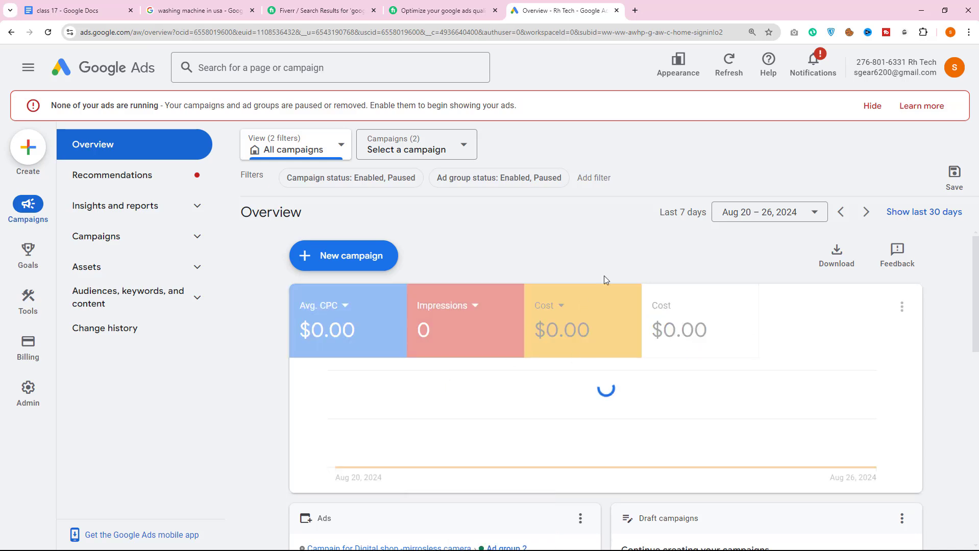
scroll(642, 265, down, 1)
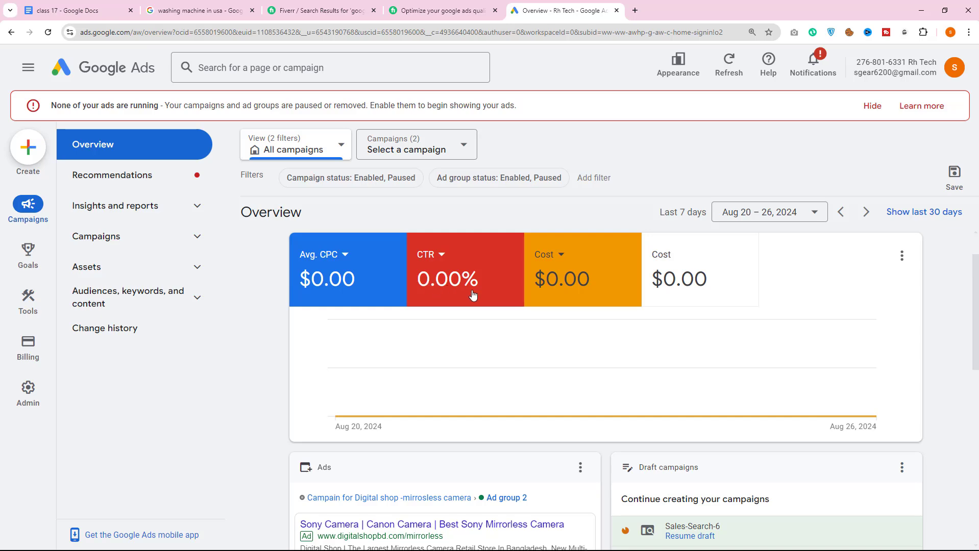
key(ctrl+plus)
key(ctrl+plus)
key(ctrl+plus)
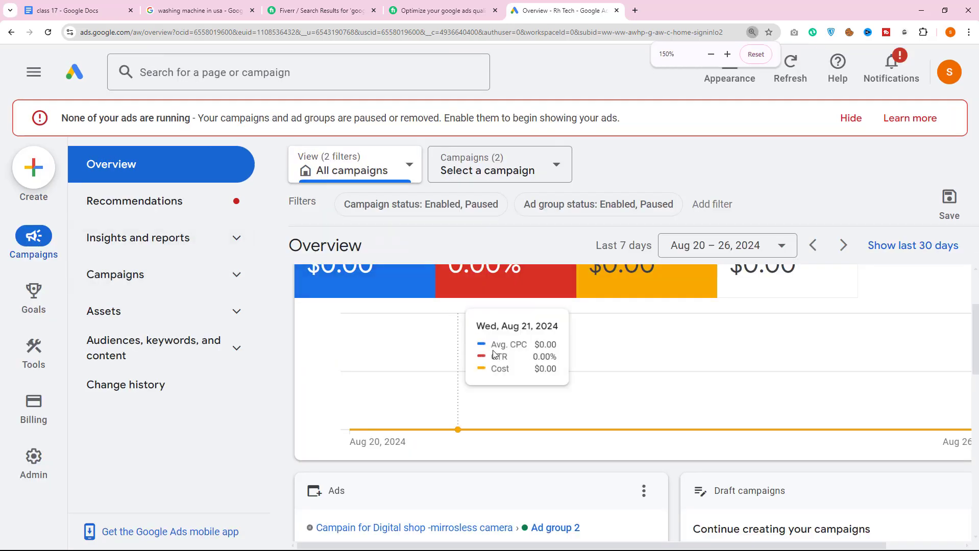
scroll(494, 354, up, 2)
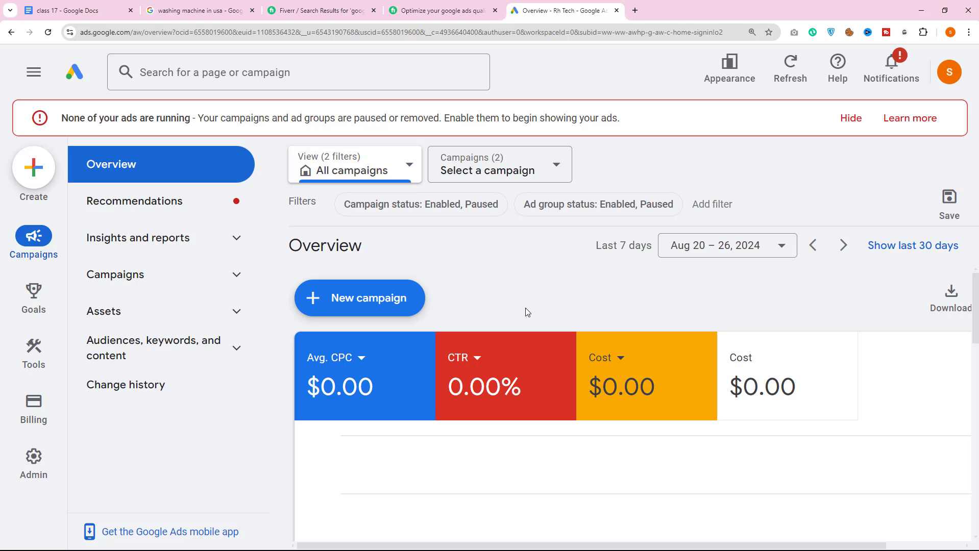
click(850, 120)
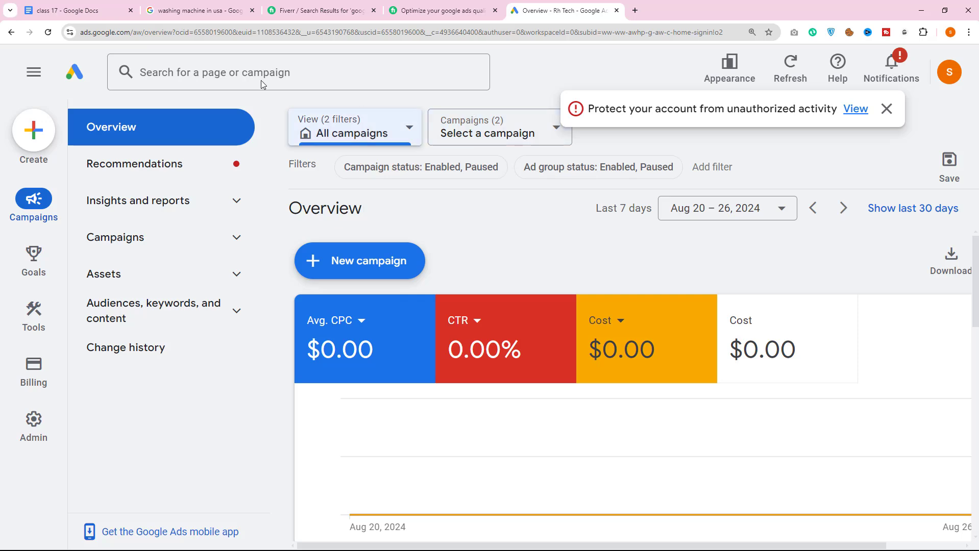
Open the Mobile Appliance "Washing Machines" ad's landing page in a new tab and compare its content with the sponsored search results.
click(182, 14)
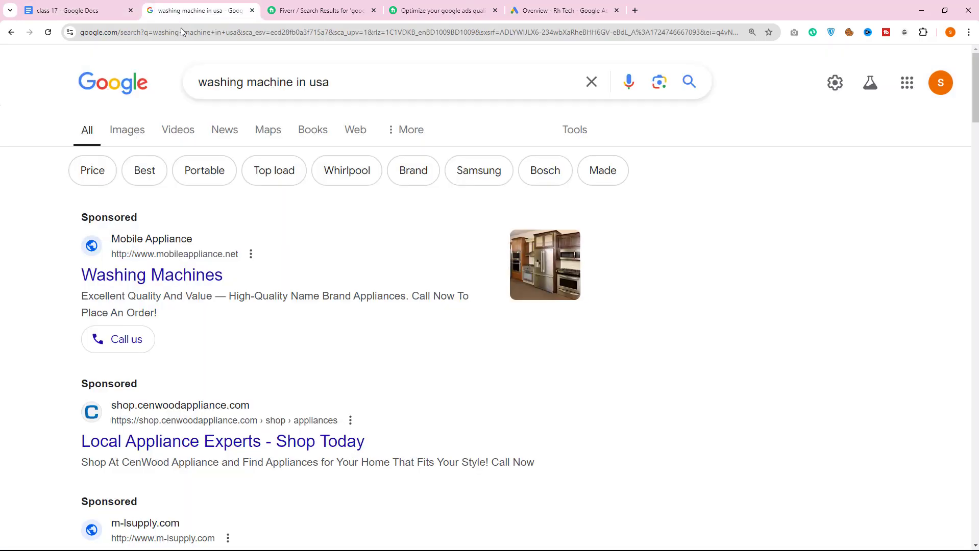
right_click(198, 276)
click(227, 282)
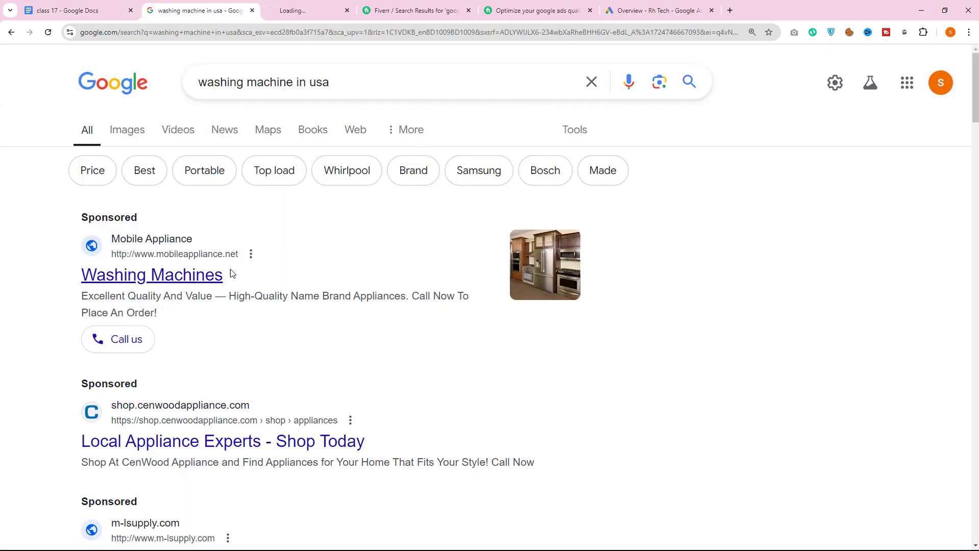
click(321, 11)
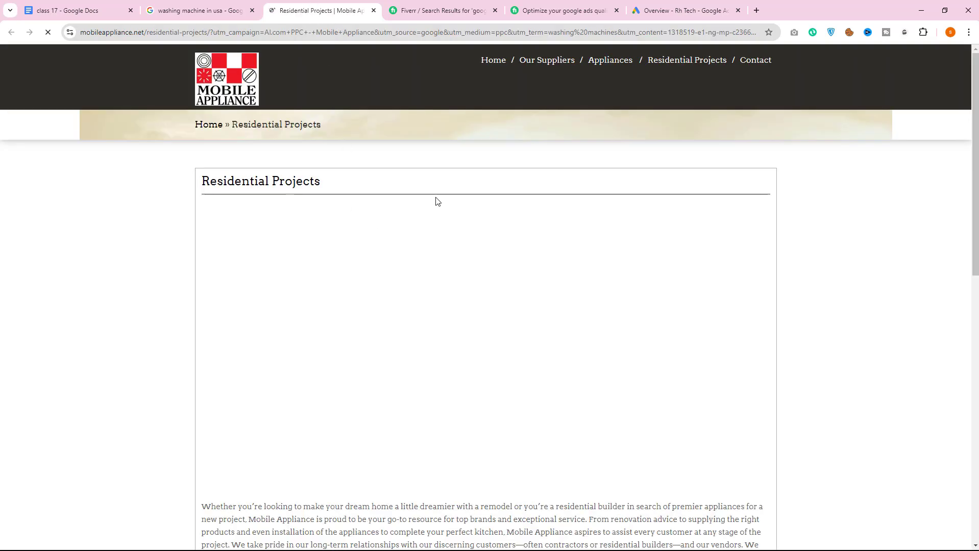
scroll(451, 224, down, 15)
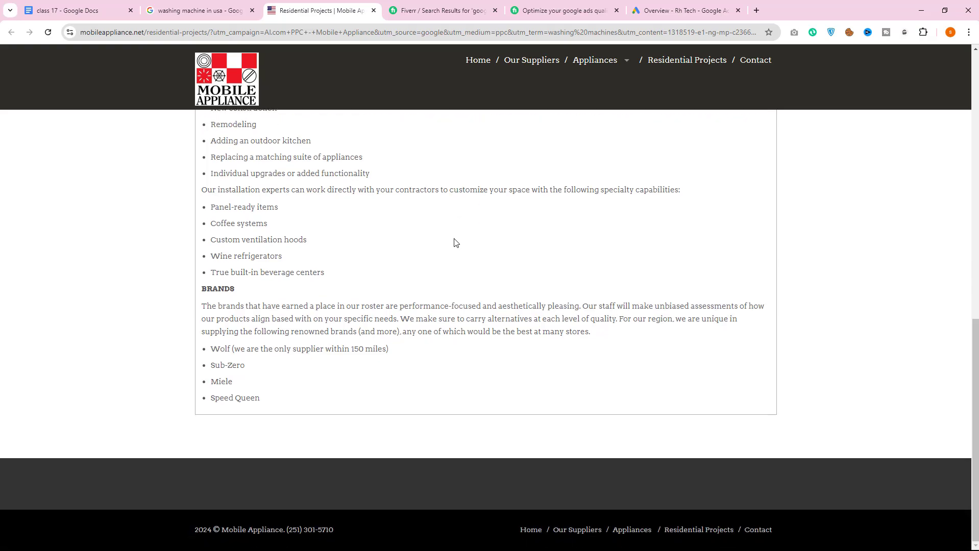
scroll(461, 258, up, 15)
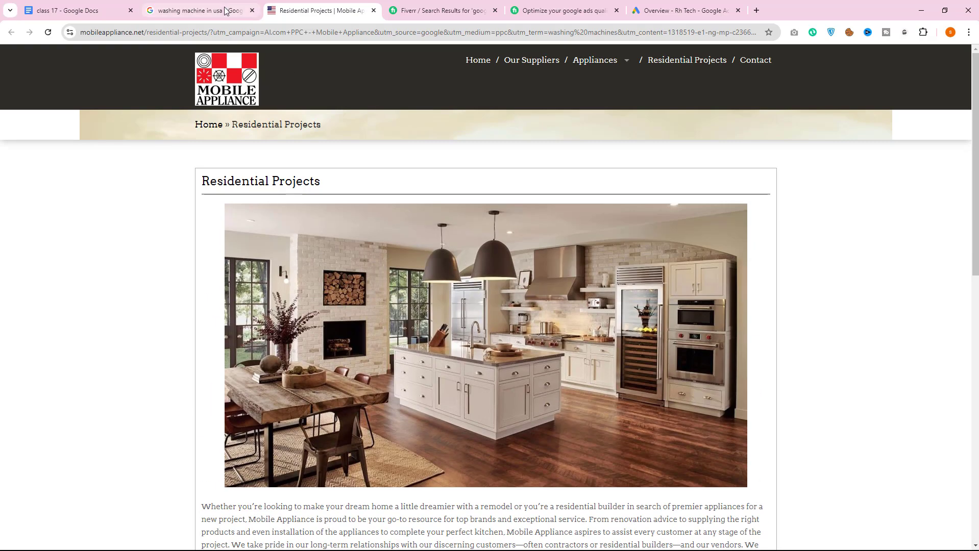
click(211, 11)
scroll(301, 254, down, 3)
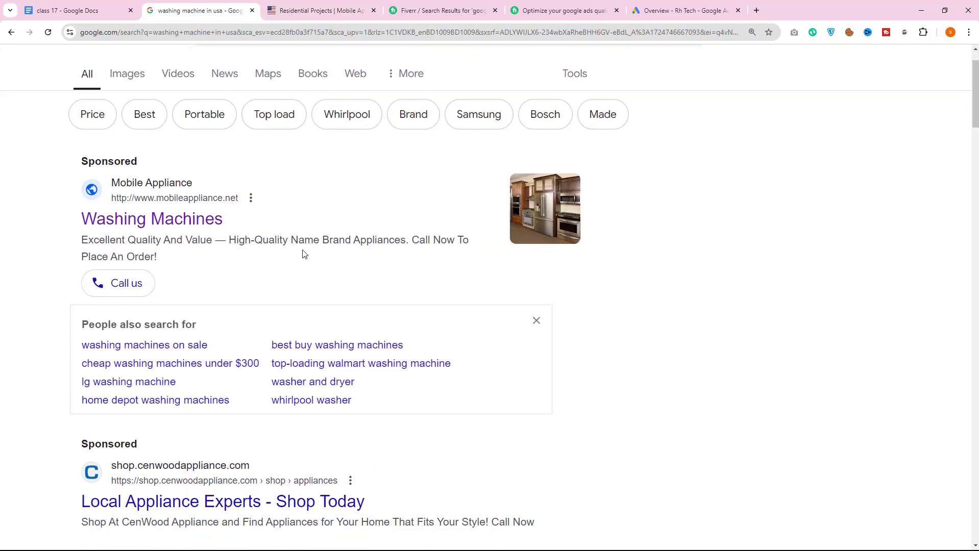
scroll(313, 256, down, 2)
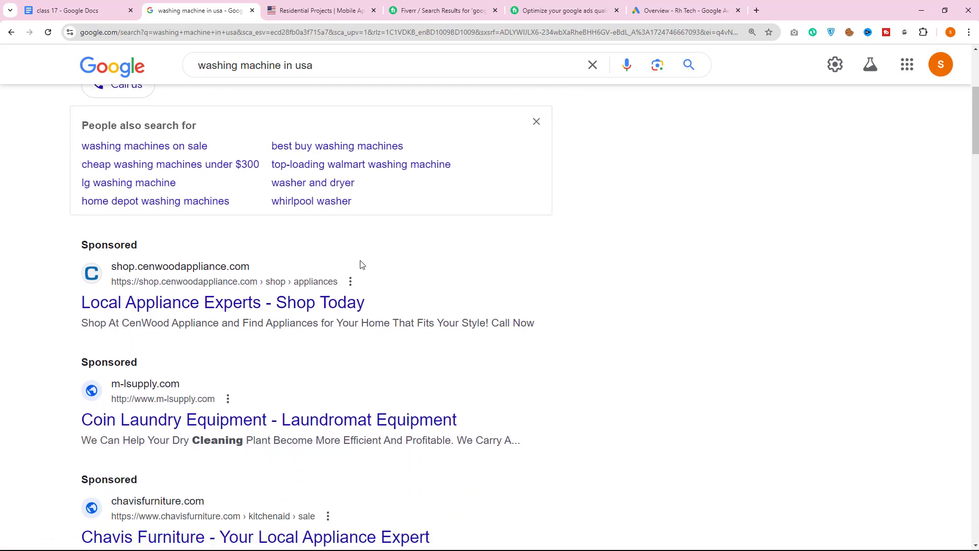
Return to the Fiverr gig and examine its quality score factors, ad extensions and landing page recommendations in the service list.
click(670, 7)
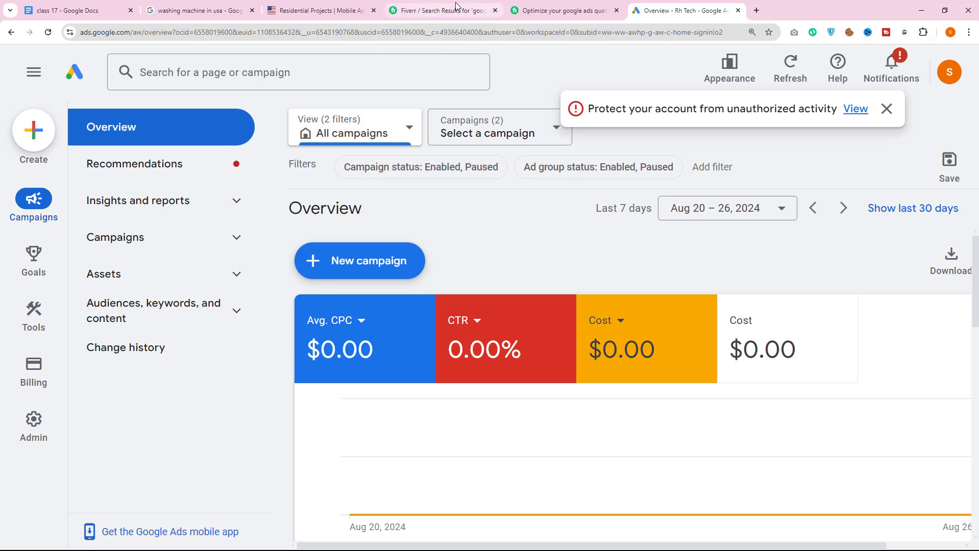
click(559, 10)
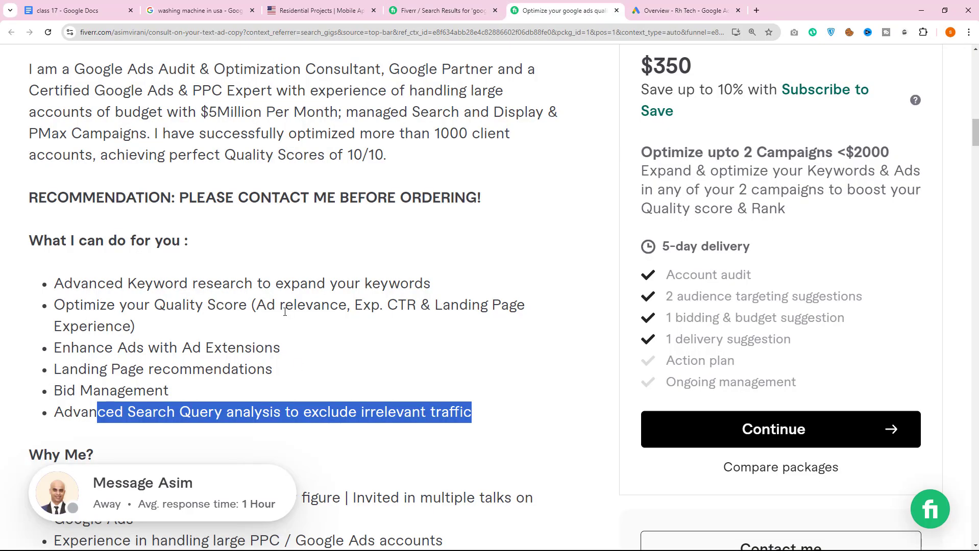
drag(83, 305, 225, 306)
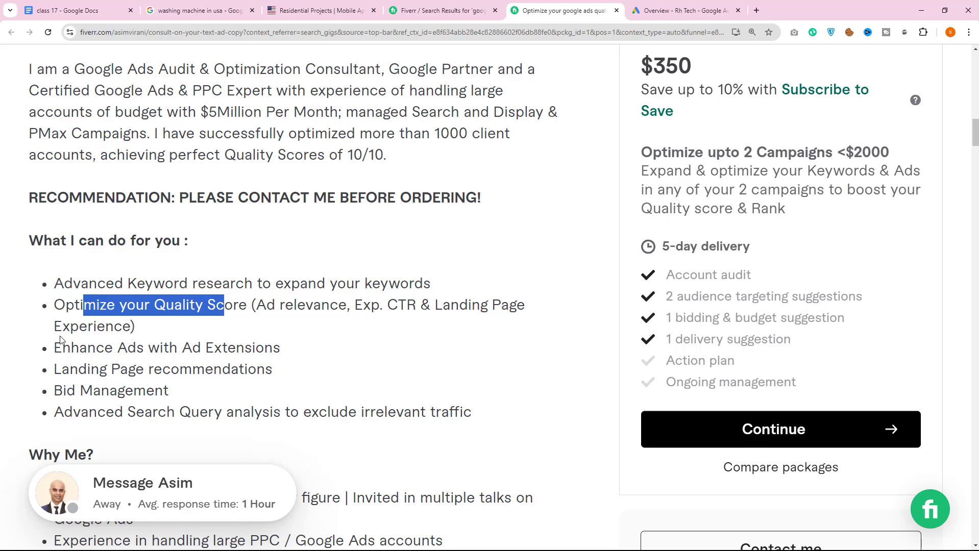
drag(279, 306, 323, 307)
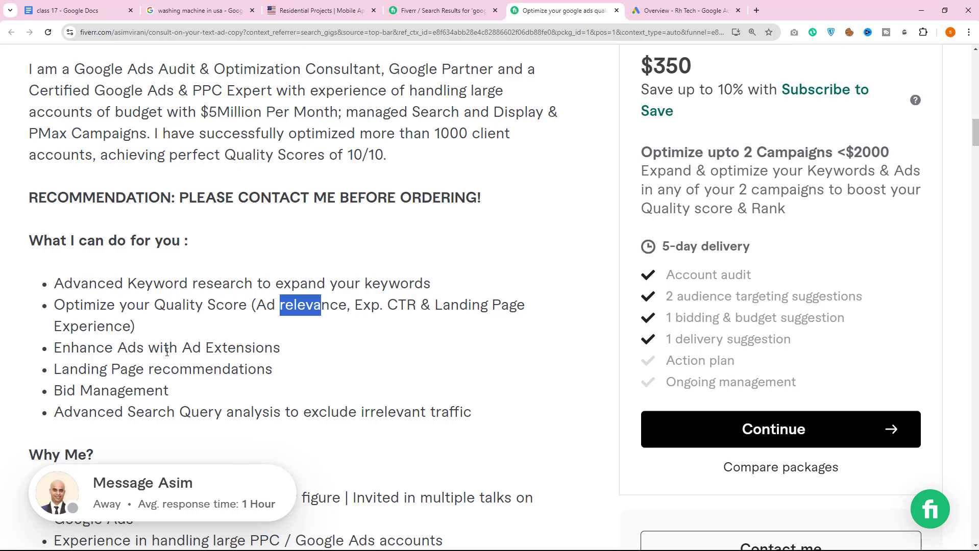
drag(87, 349, 140, 351)
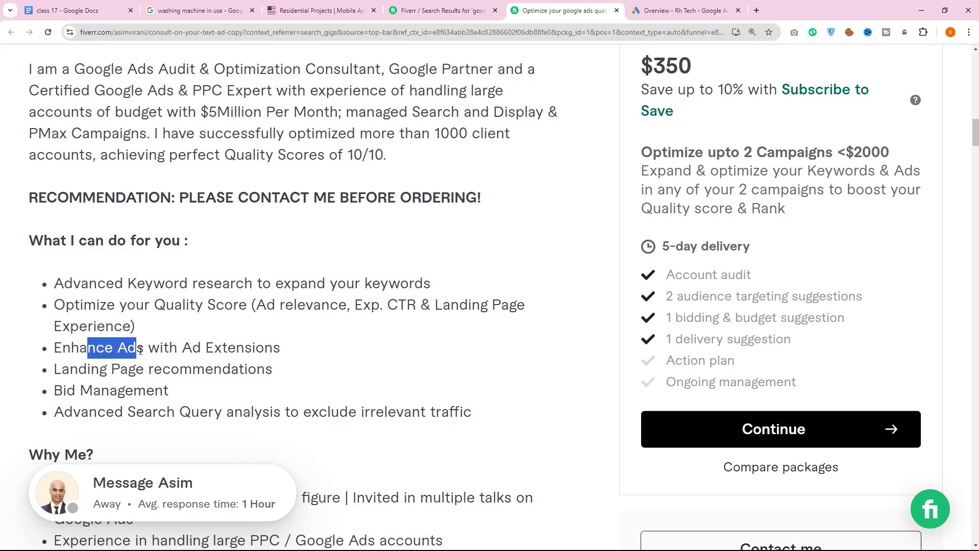
drag(206, 350, 296, 352)
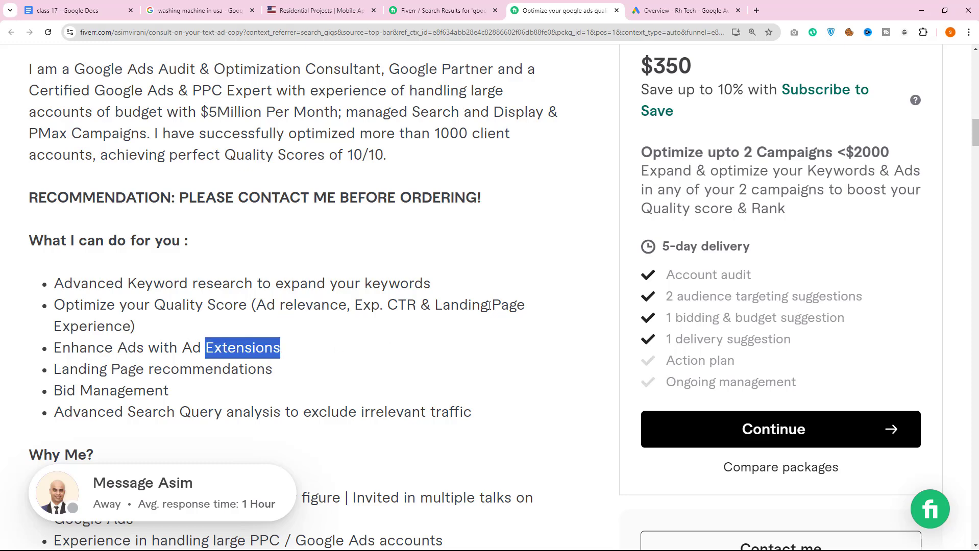
drag(69, 370, 192, 370)
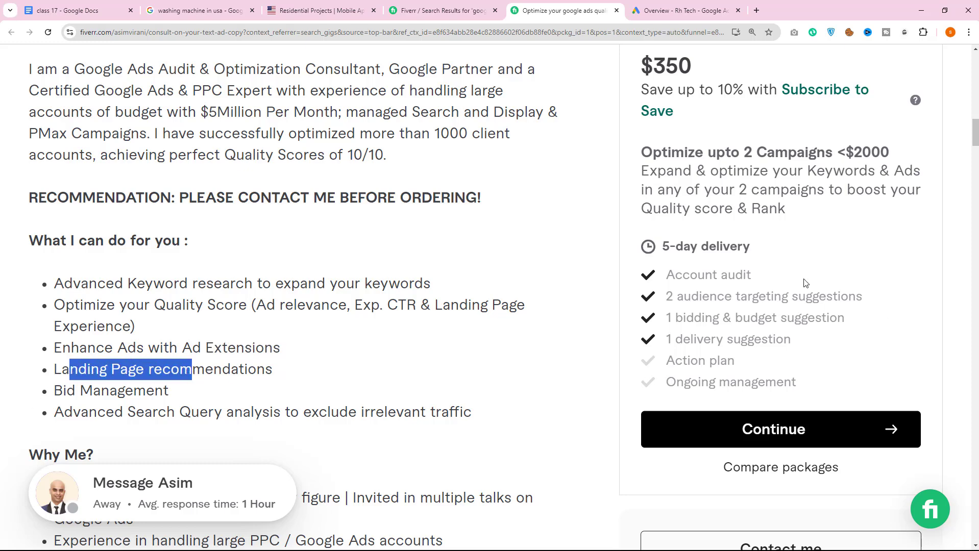
scroll(331, 352, up, 3)
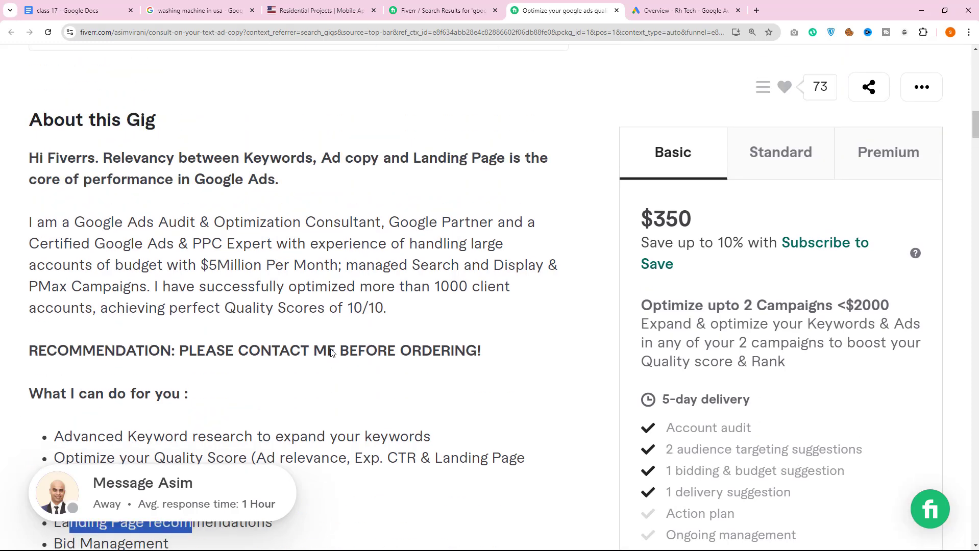
scroll(345, 390, down, 3)
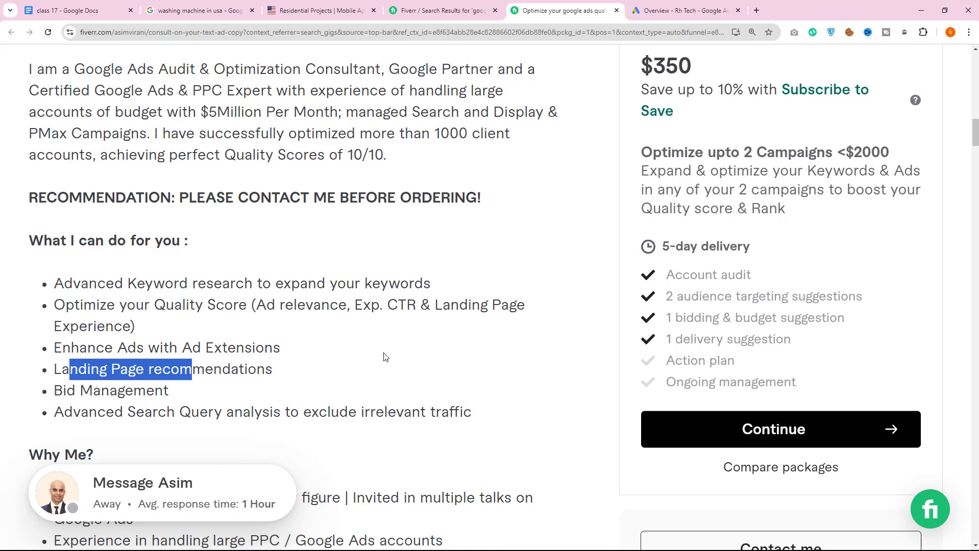
Switch between the Google Ads overview and the class 17 document's quality score diagram, and enlarge the document page to 150%.
key(ctrl+Tab)
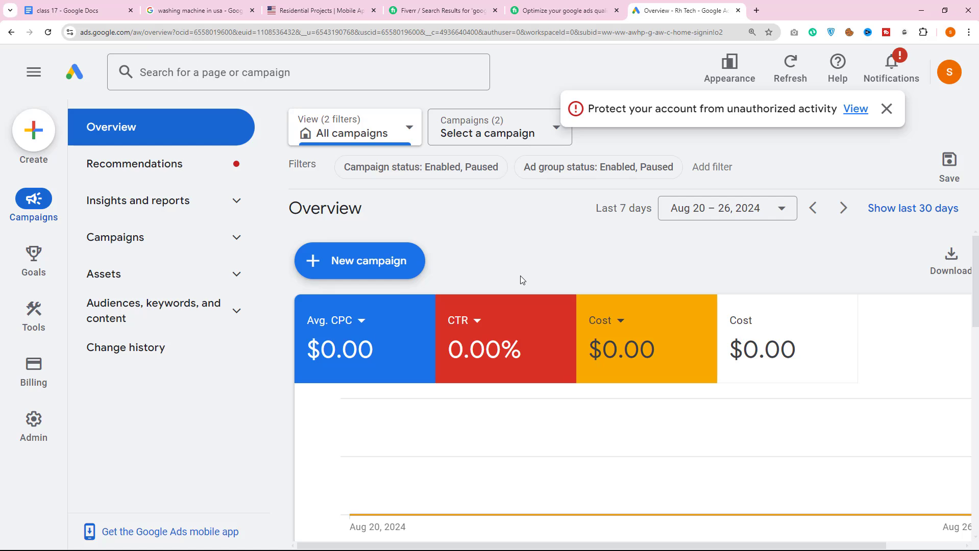
key(ctrl+1)
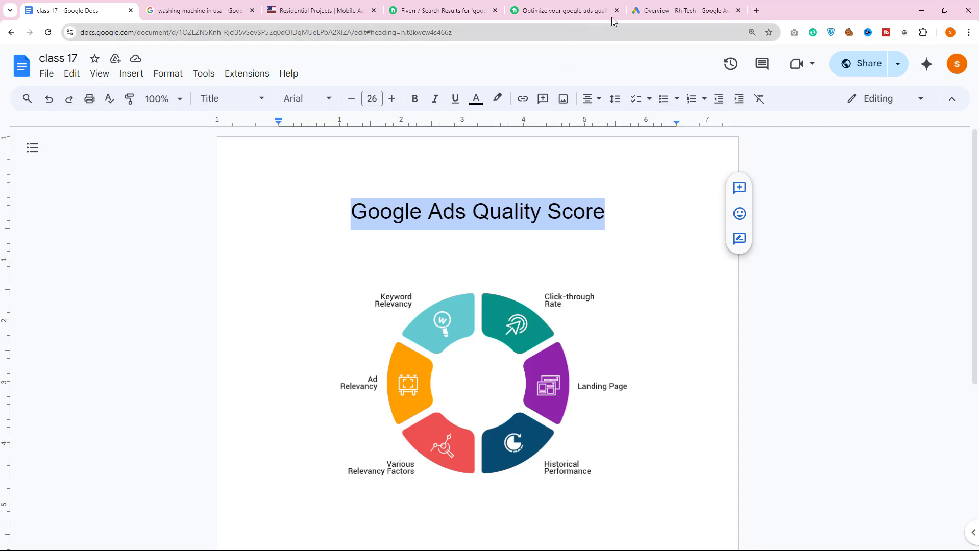
click(639, 15)
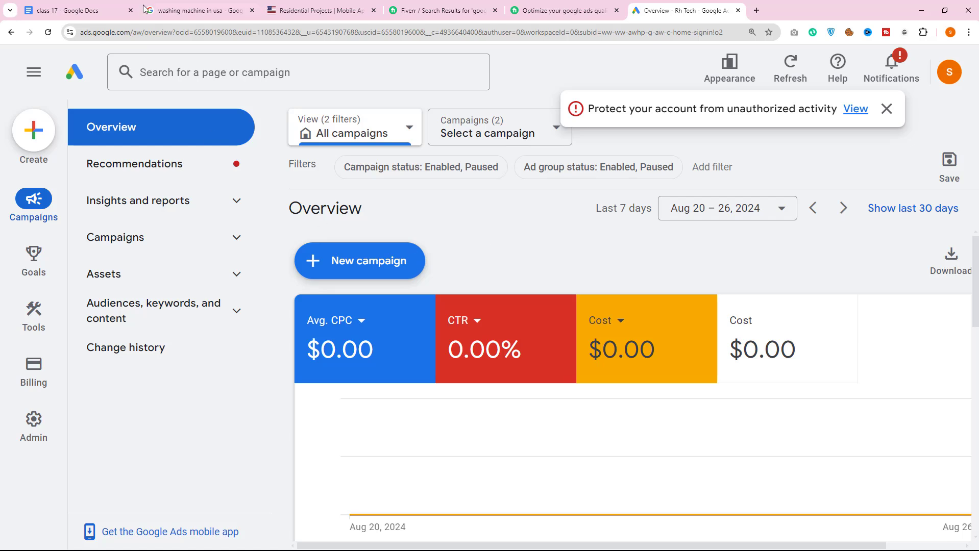
click(96, 10)
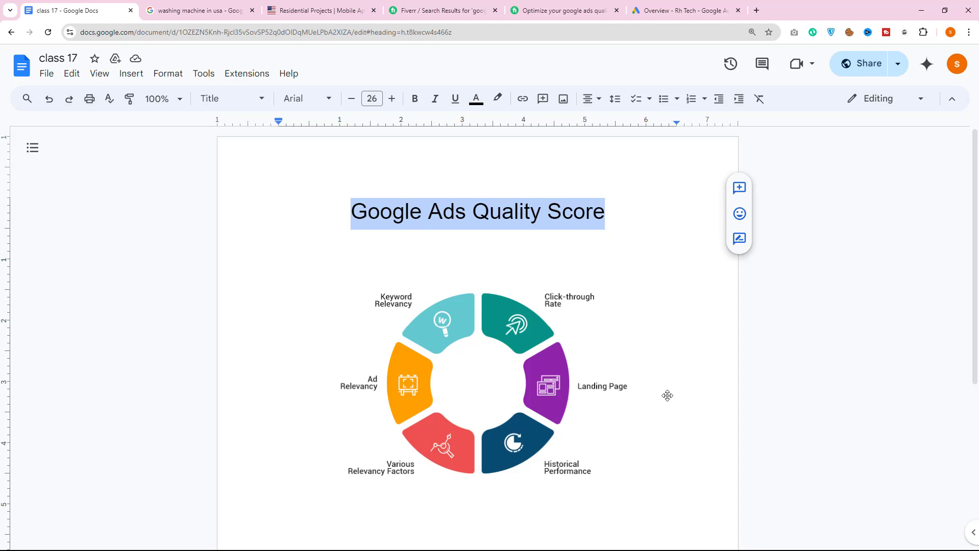
key(ctrl+plus)
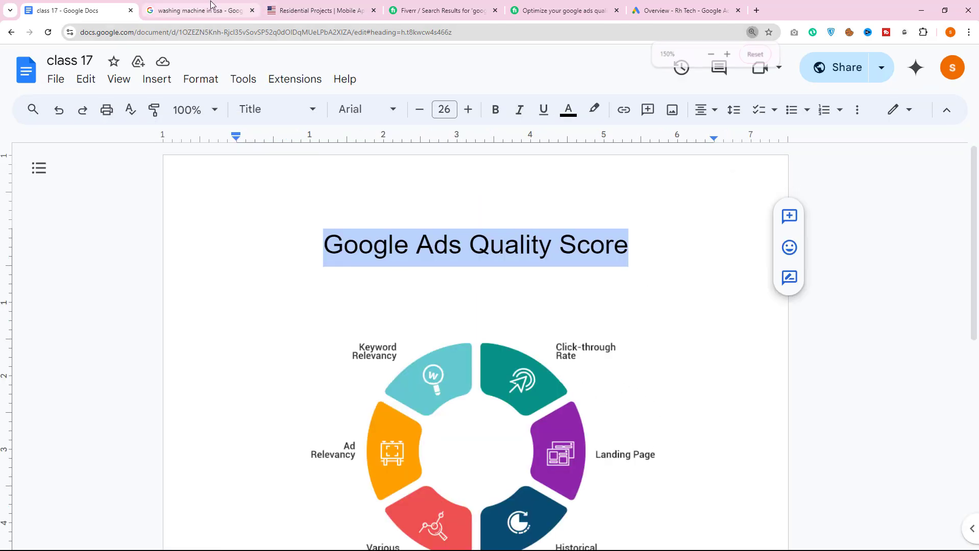
Search Google for "domain hosting" in a new browser tab and look through the sponsored results.
click(757, 10)
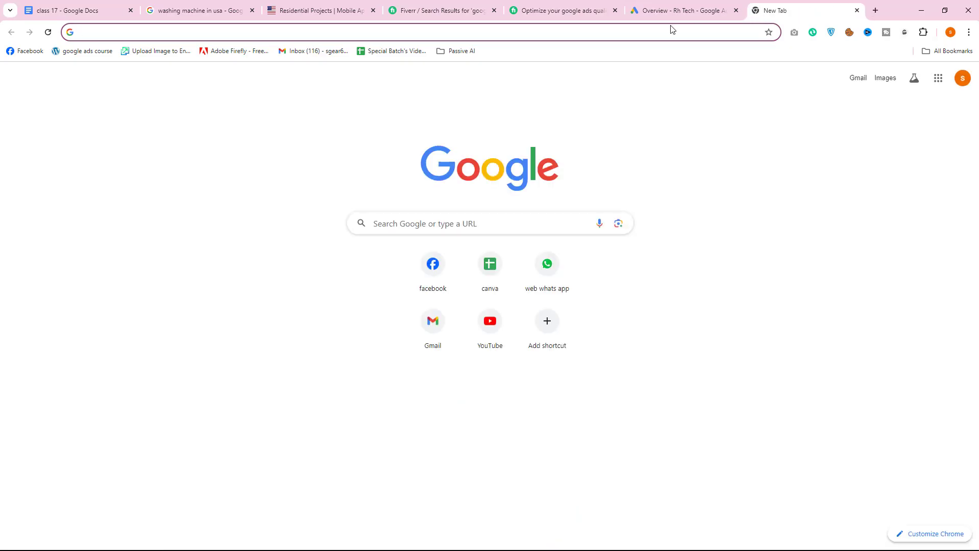
text(domain h)
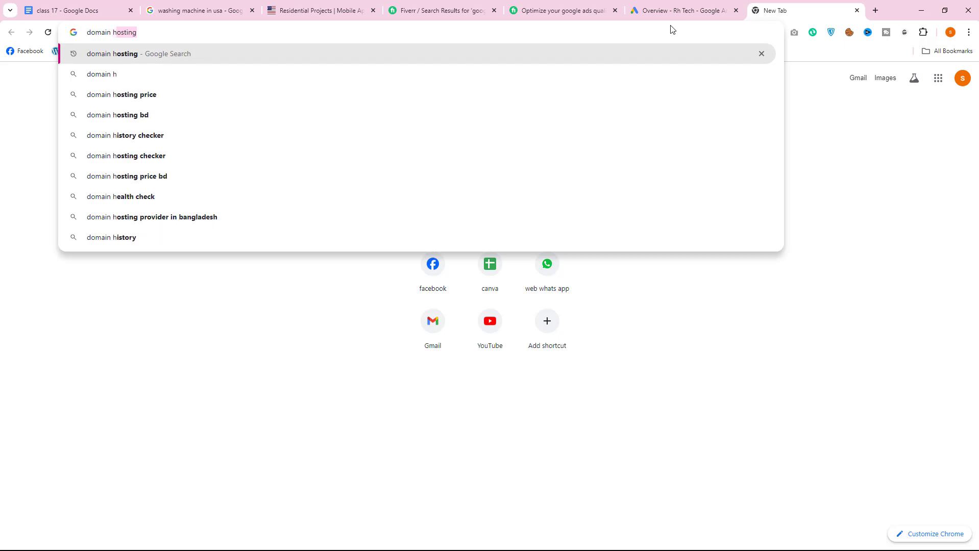
text(osting)
key(Return)
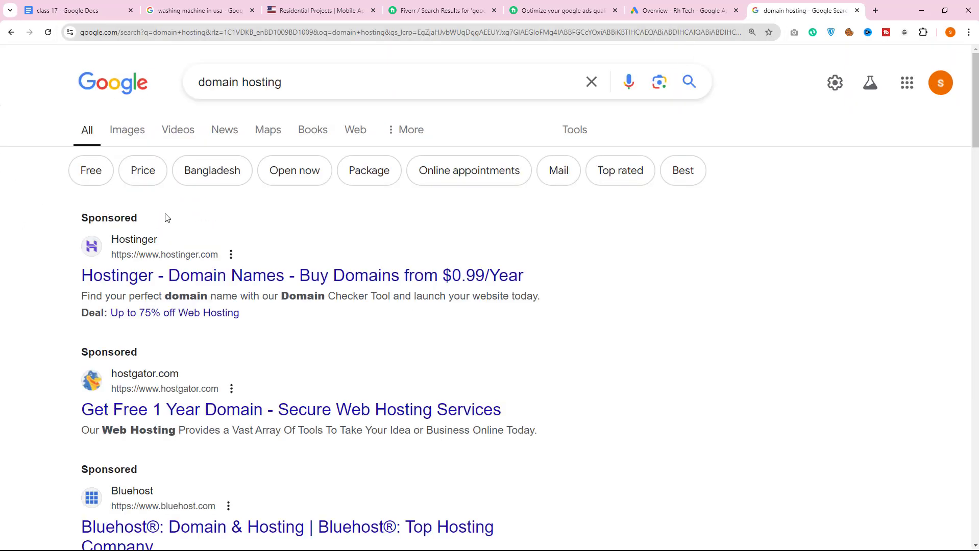
scroll(166, 225, down, 2)
scroll(167, 273, down, 2)
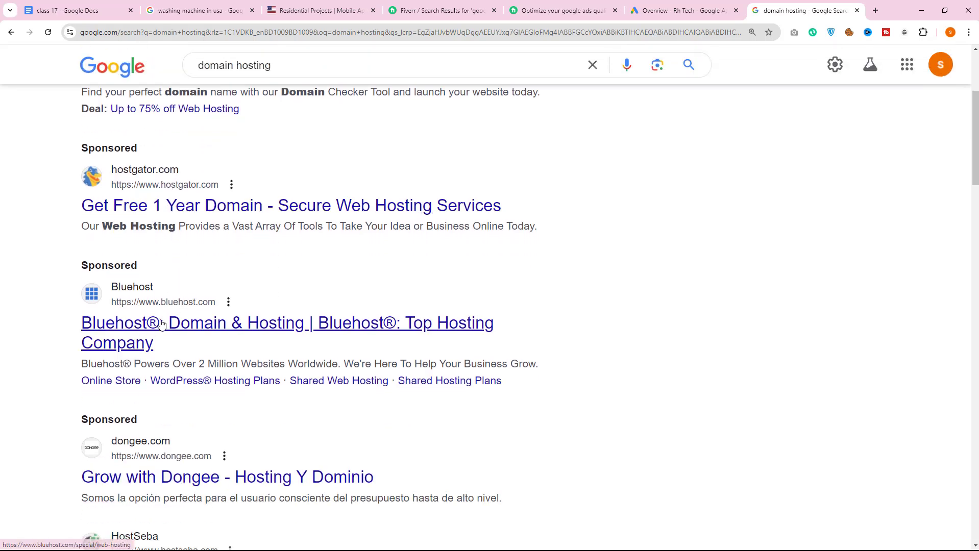
Open the sponsored Hostinger "Domain Names - Buy Domains from $0.99/Year" ad in a new tab and switch to its landing page.
scroll(161, 325, up, 3)
right_click(166, 230)
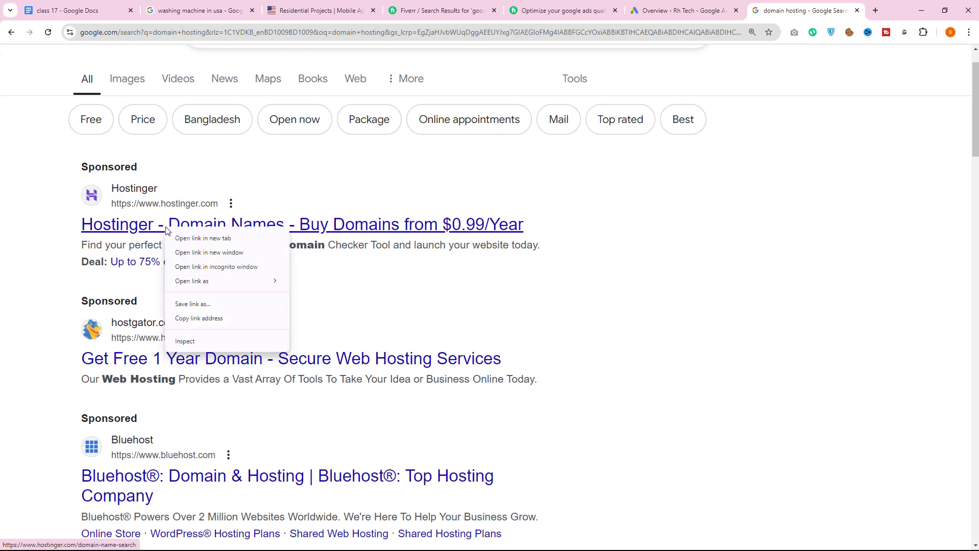
click(202, 238)
click(811, 11)
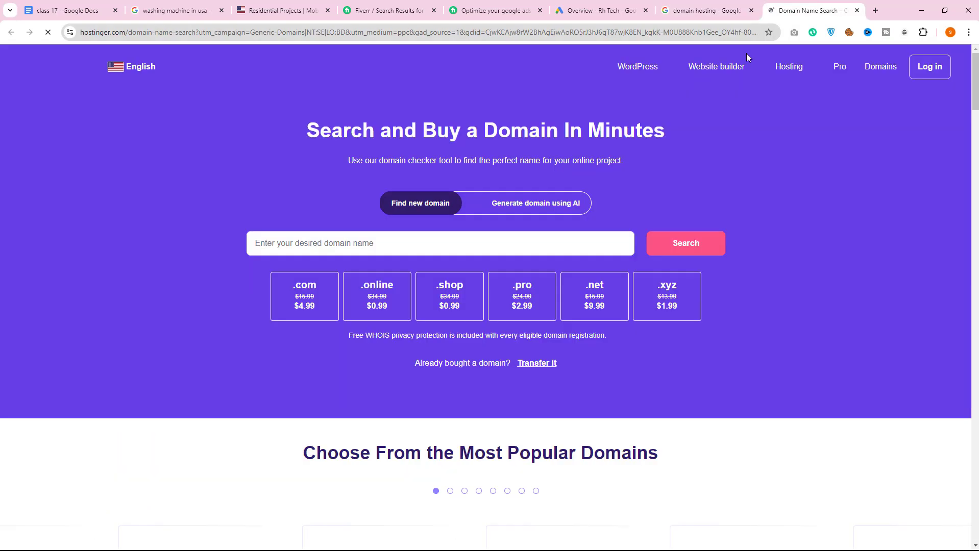
Compare the Hostinger ad in the domain hosting results with the domain search and pricing content on its landing page.
click(690, 11)
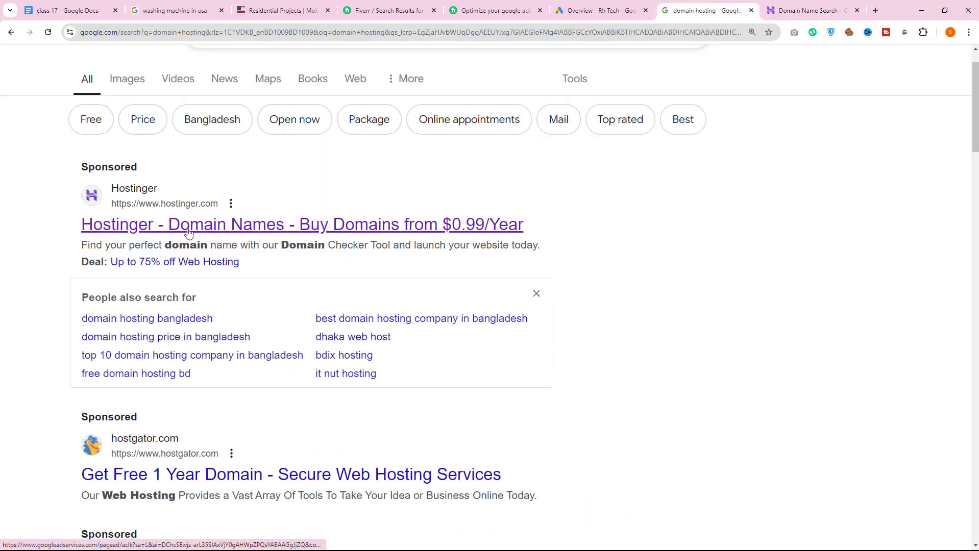
click(790, 13)
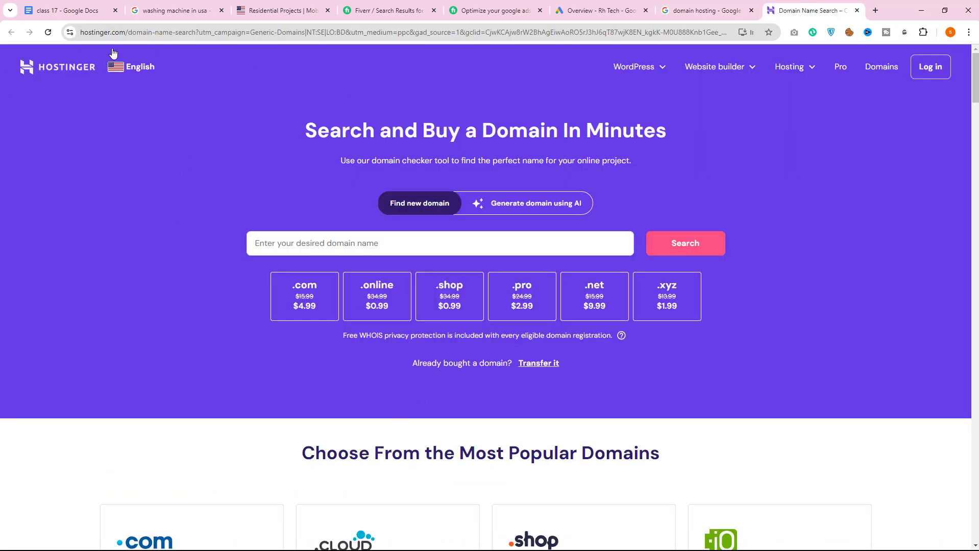
scroll(619, 170, down, 4)
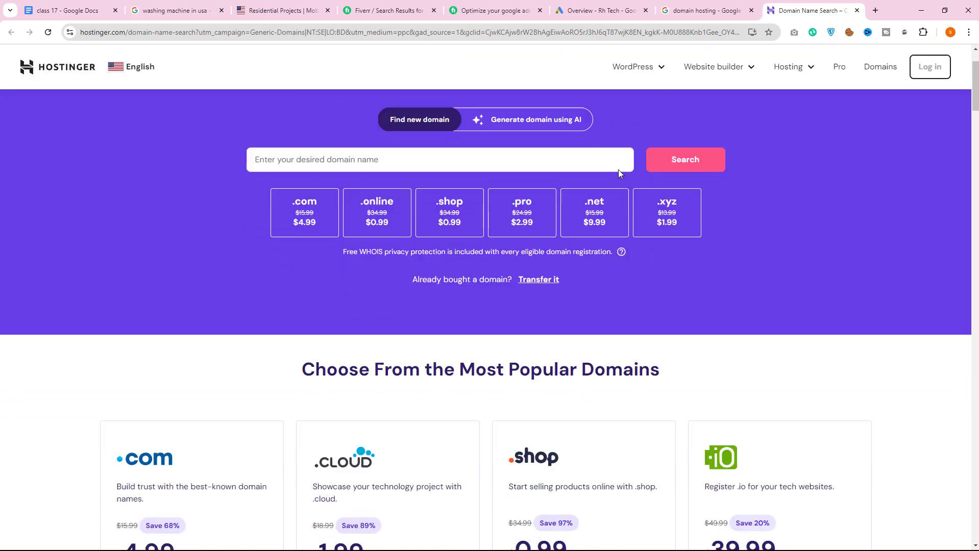
scroll(634, 196, up, 4)
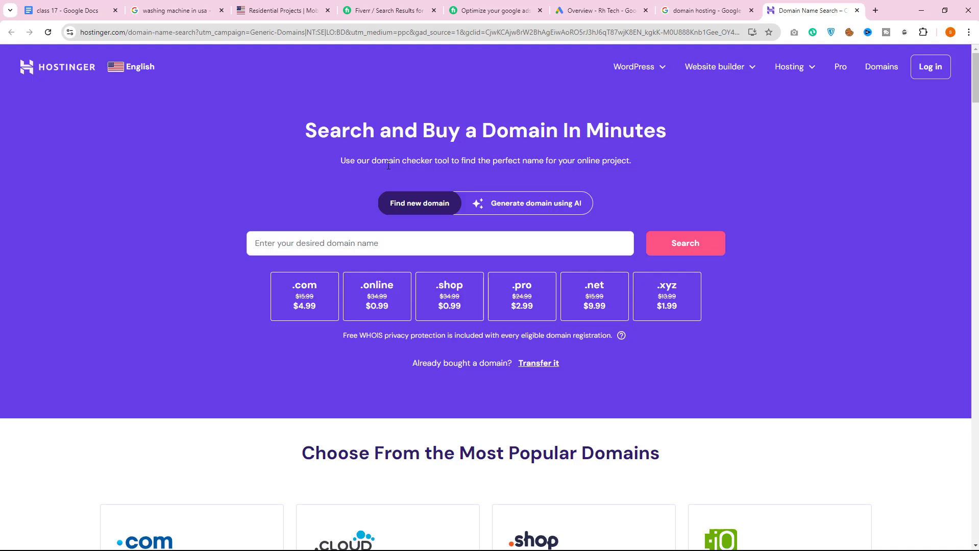
Examine the Landing Page factor in the class 17 document's diagram, return to the Hostinger page and open a new browser tab.
key(ctrl+1)
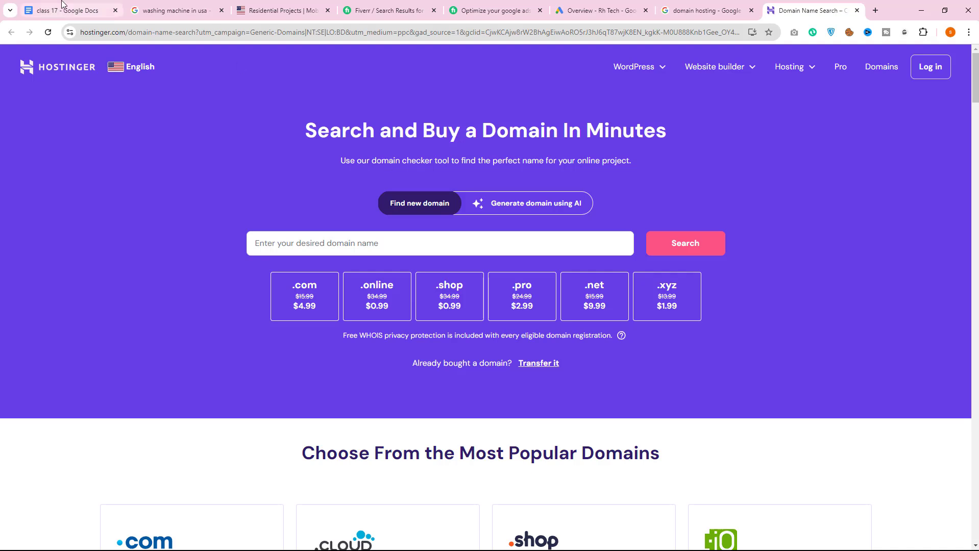
scroll(706, 382, down, 2)
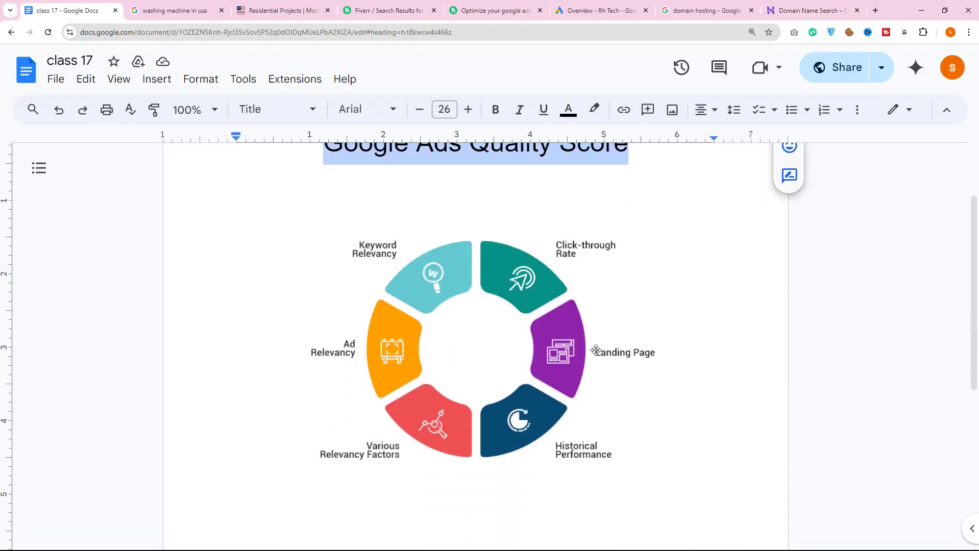
click(812, 10)
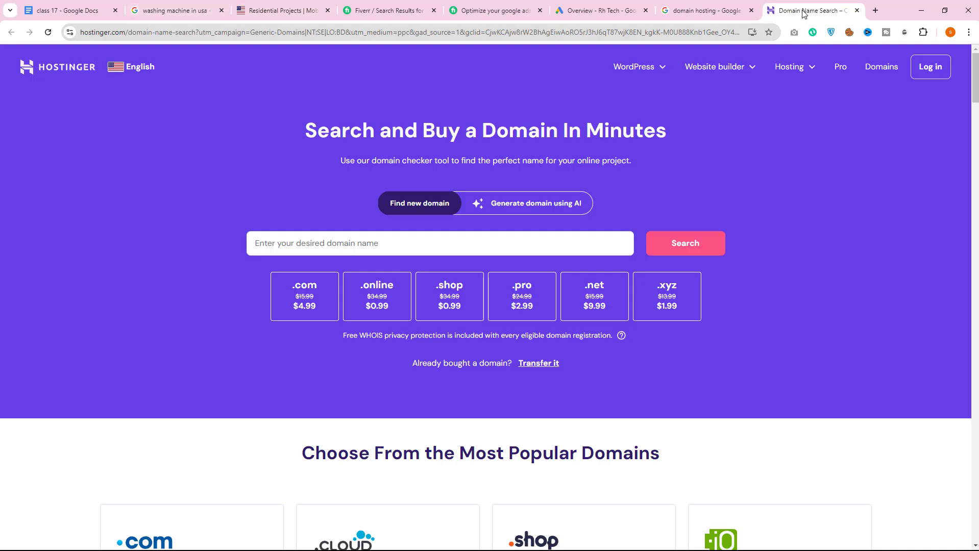
click(874, 11)
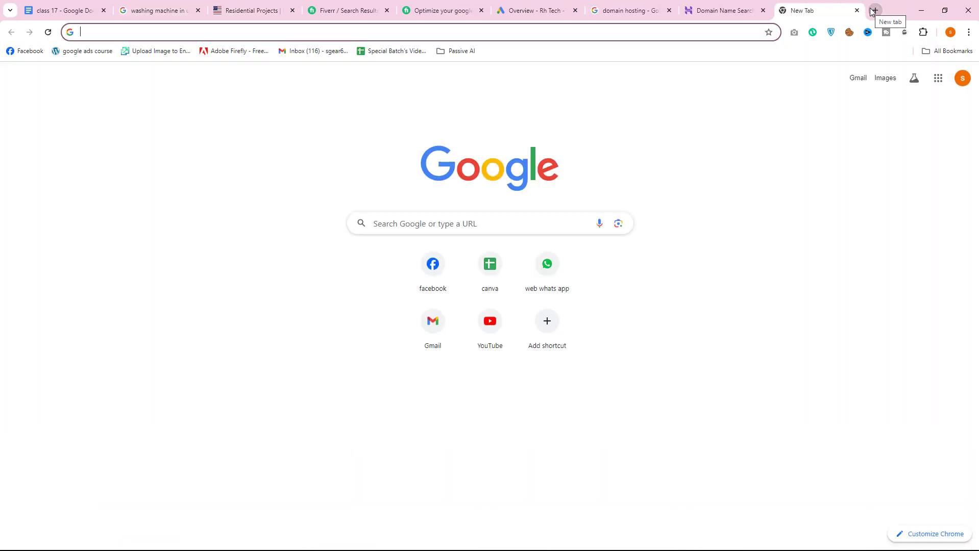
text(speed optiz)
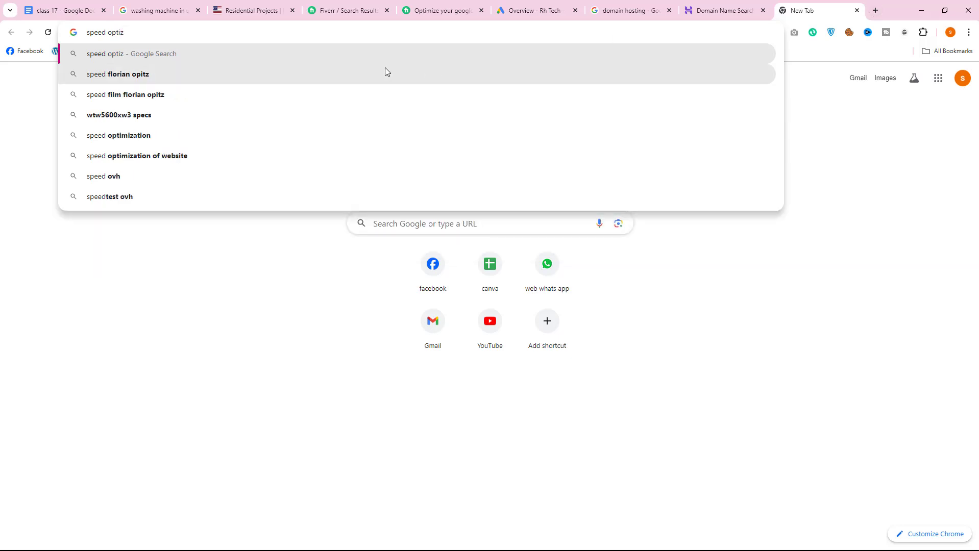
key(BackSpace)
key(BackSpace)
key(BackSpace)
key(BackSpace)
key(BackSpace)
key(BackSpace)
key(BackSpace)
key(BackSpace)
key(BackSpace)
key(BackSpace)
key(BackSpace)
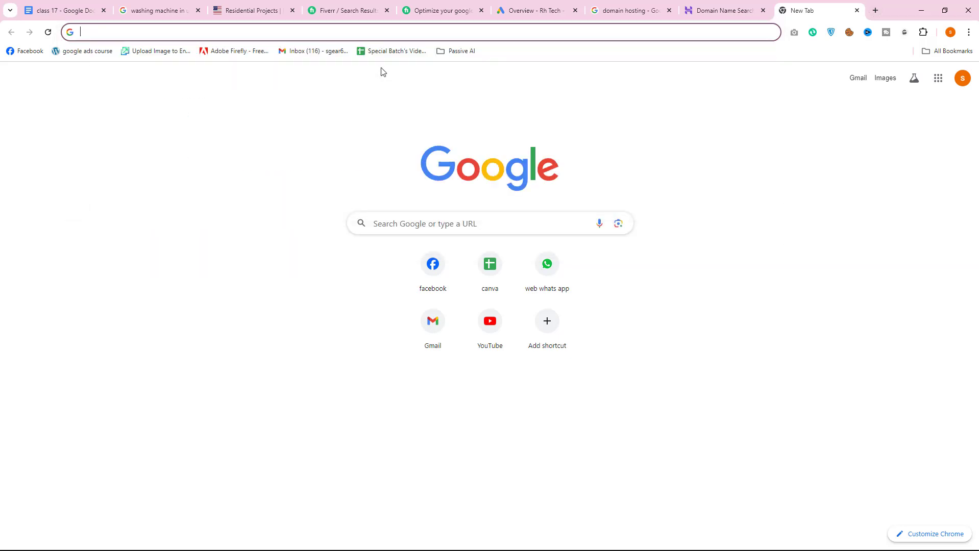
Search Google for "website speed test" and open PageSpeed Insights from the results.
text(wbsite speed)
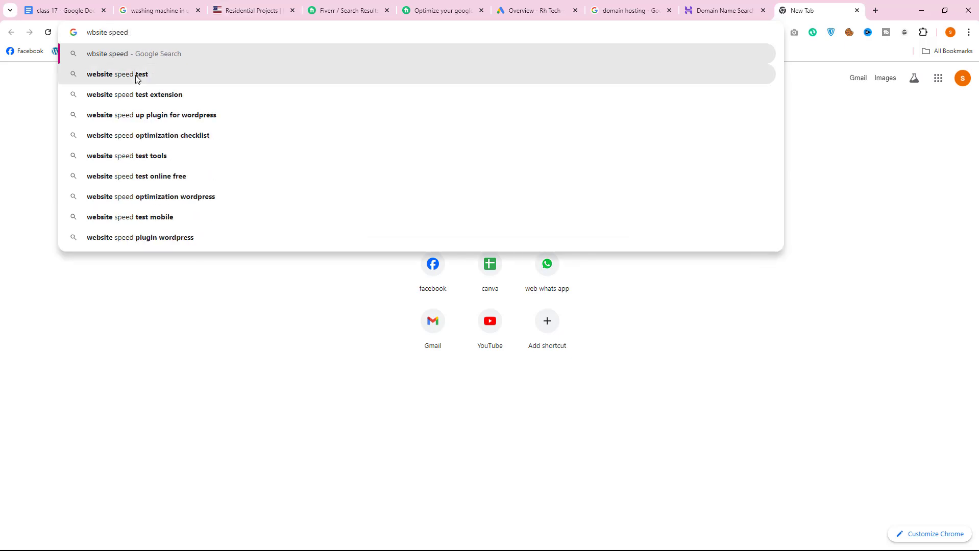
click(137, 77)
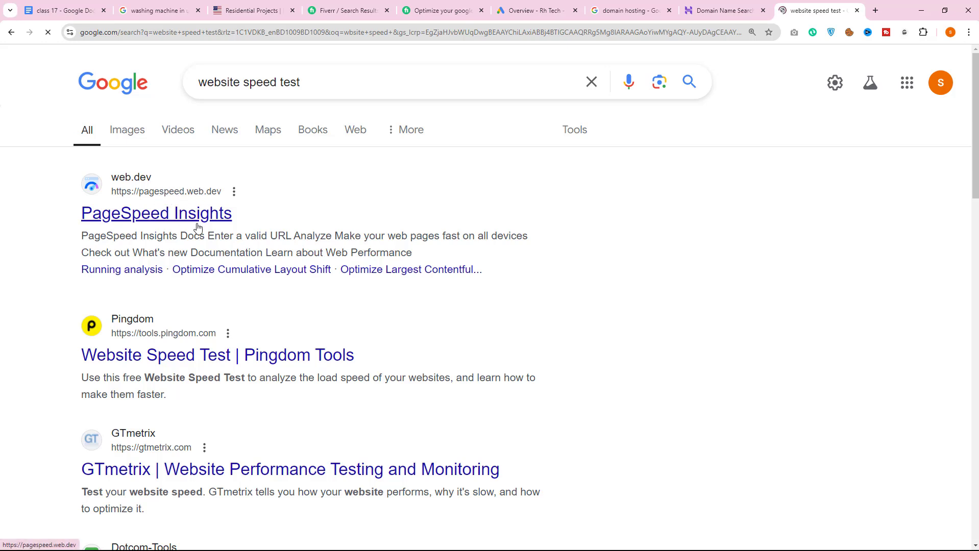
click(224, 215)
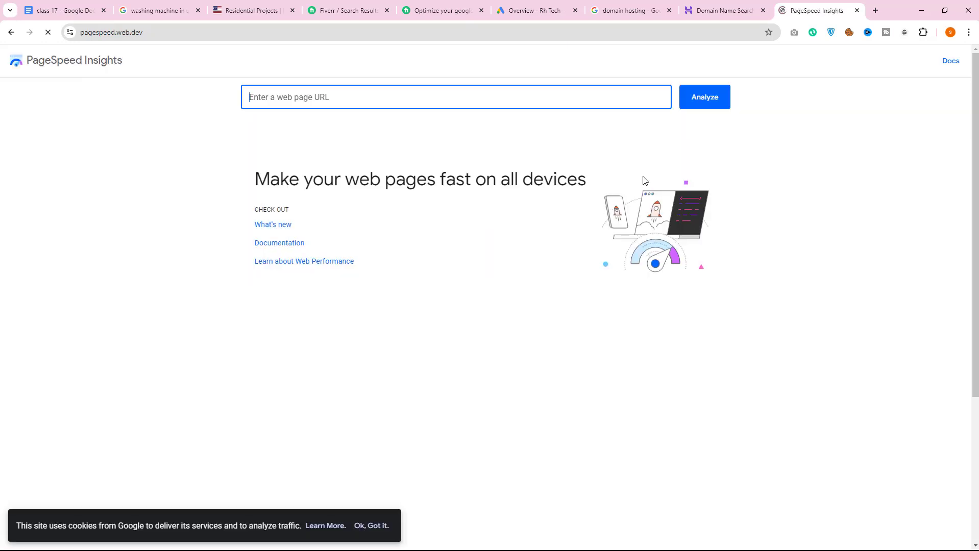
right_click(269, 95)
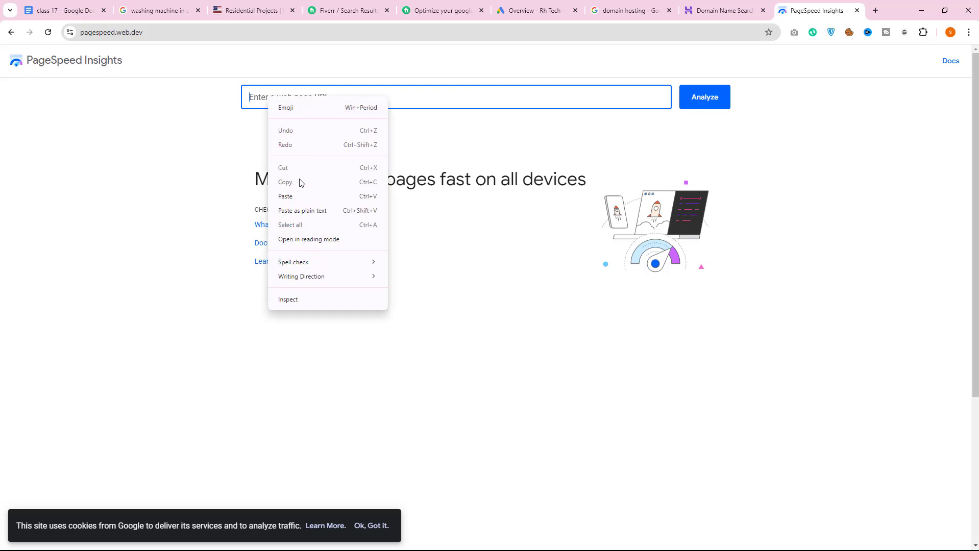
click(296, 196)
click(741, 8)
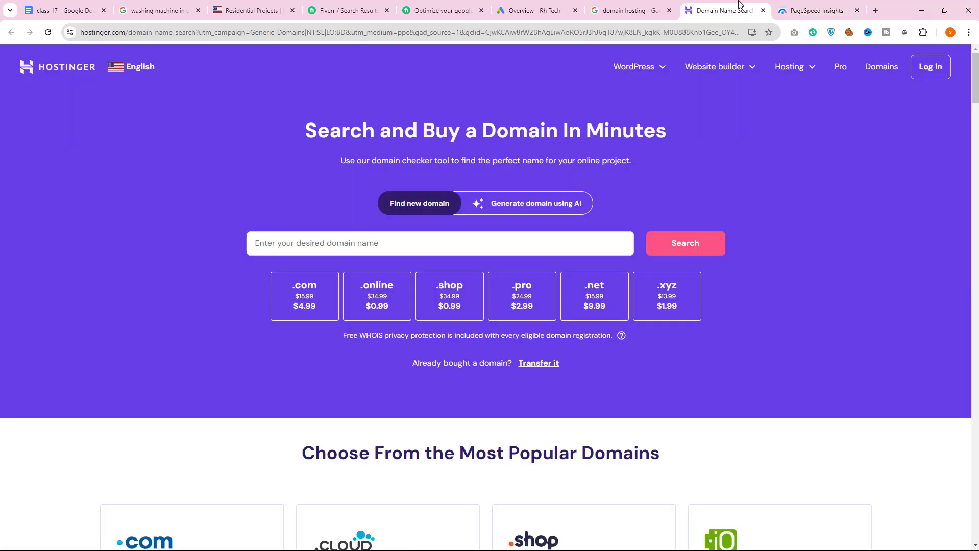
drag(125, 32, 81, 32)
right_click(96, 32)
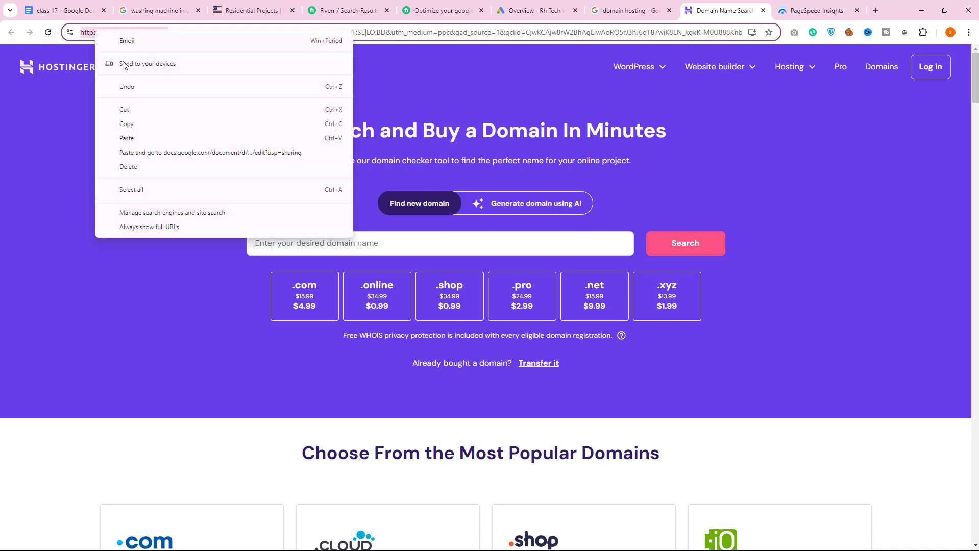
click(129, 124)
click(840, 6)
triple_click(285, 97)
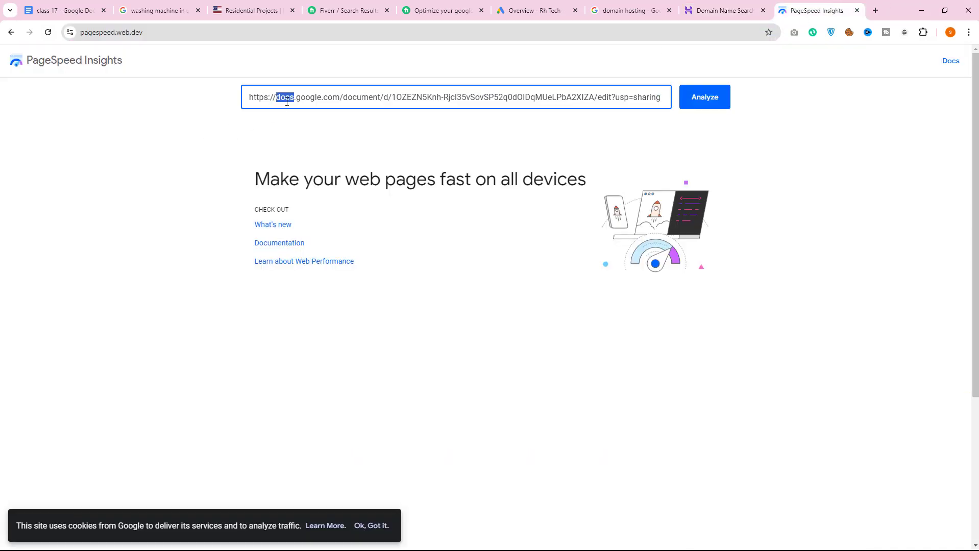
right_click(286, 98)
click(333, 162)
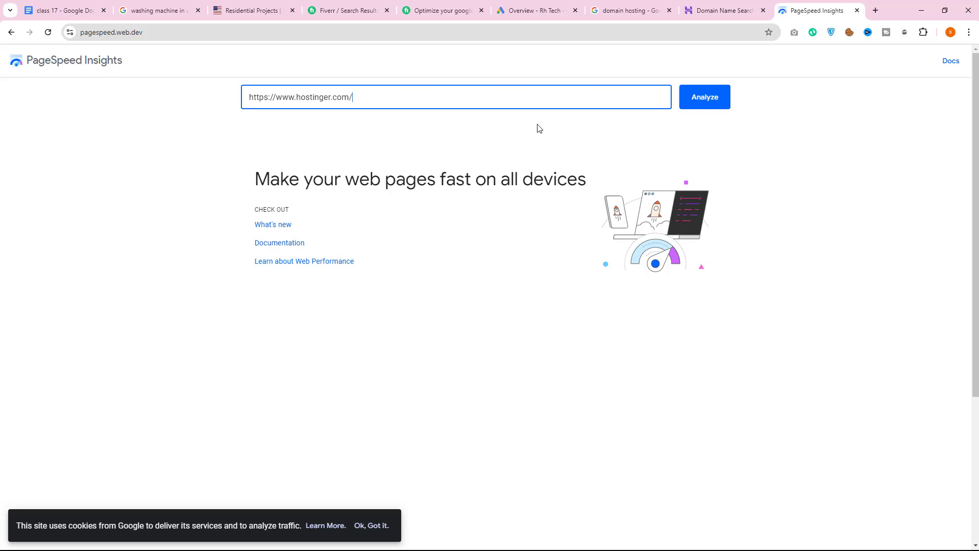
click(697, 100)
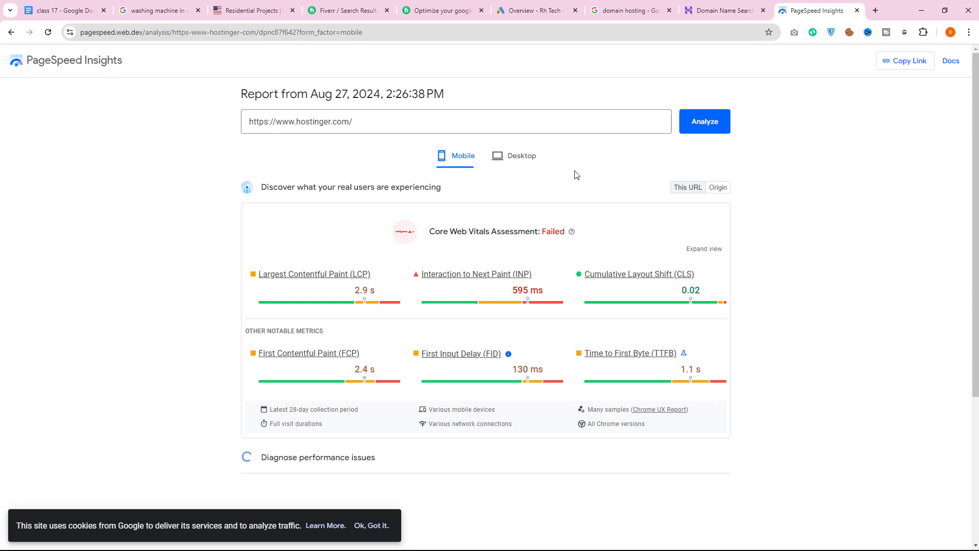
Show the Desktop results of the Hostinger speed report and review its Core Web Vitals and other notable metrics.
click(520, 158)
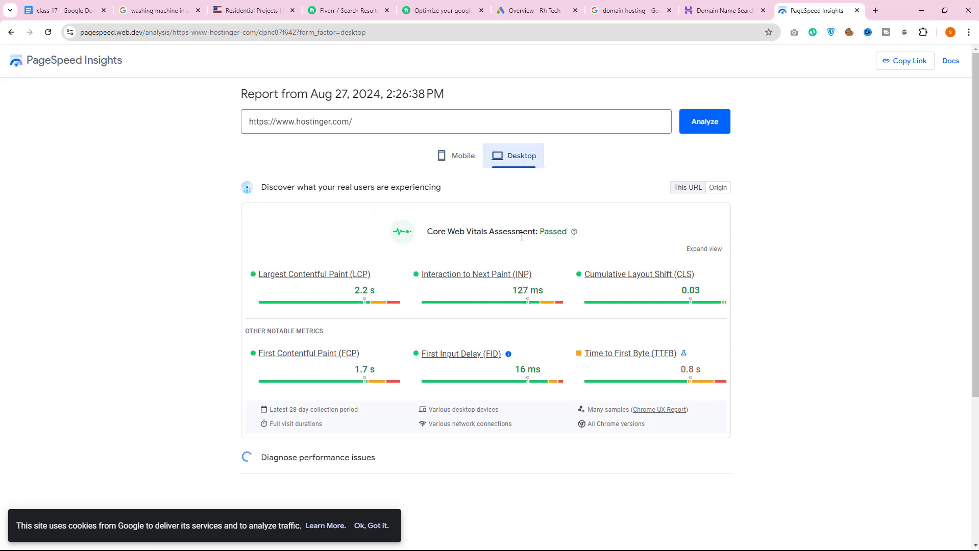
scroll(530, 260, down, 4)
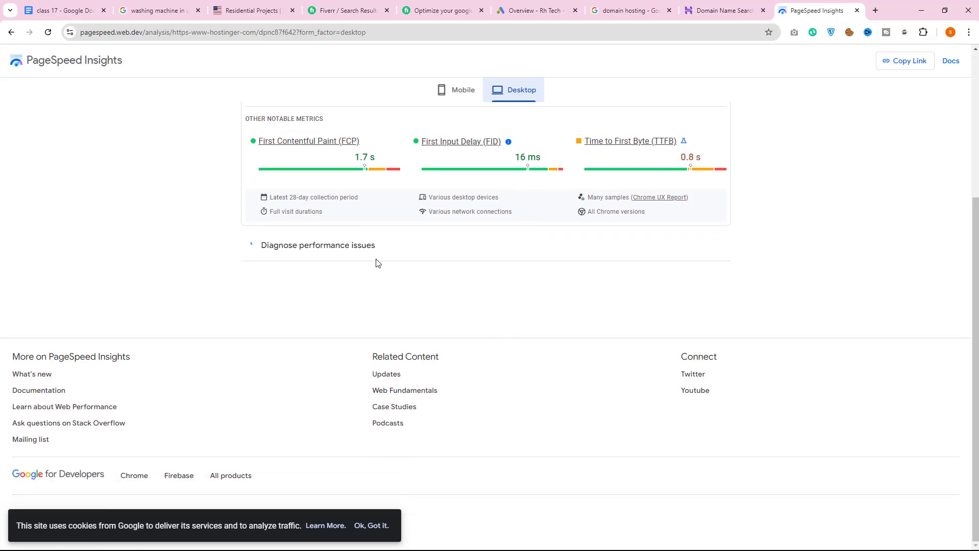
scroll(378, 276, up, 4)
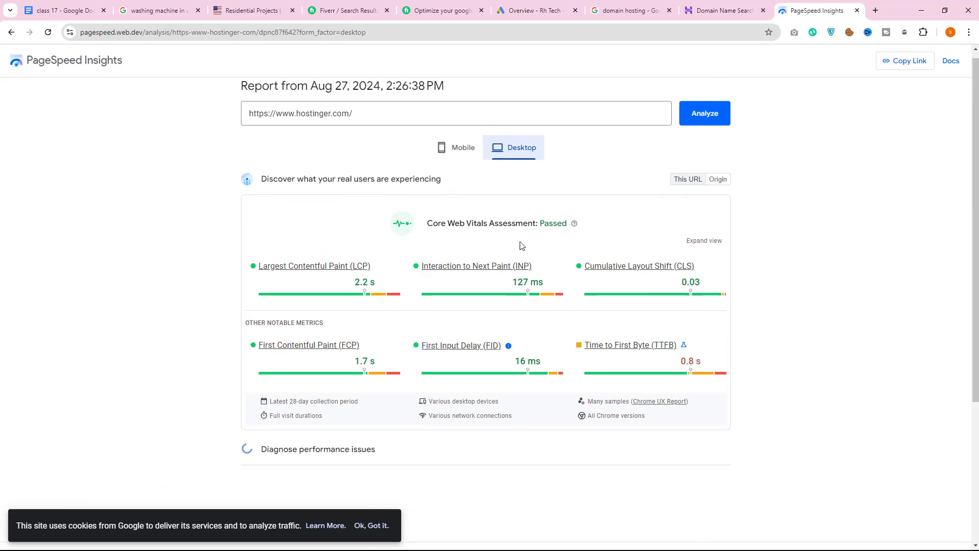
Revisit the Landing Page factor in the class 17 diagram and go back to the Hostinger domain search page.
key(ctrl+Tab)
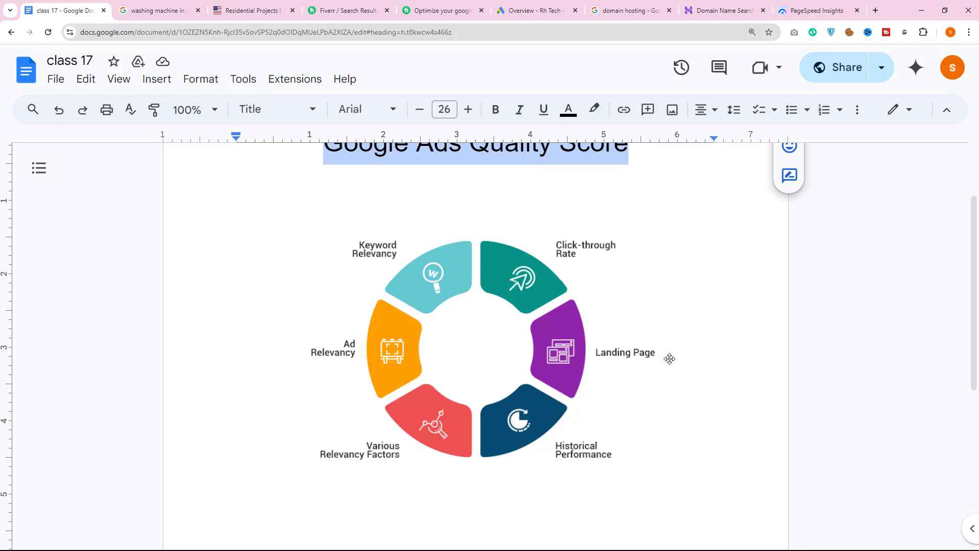
click(704, 6)
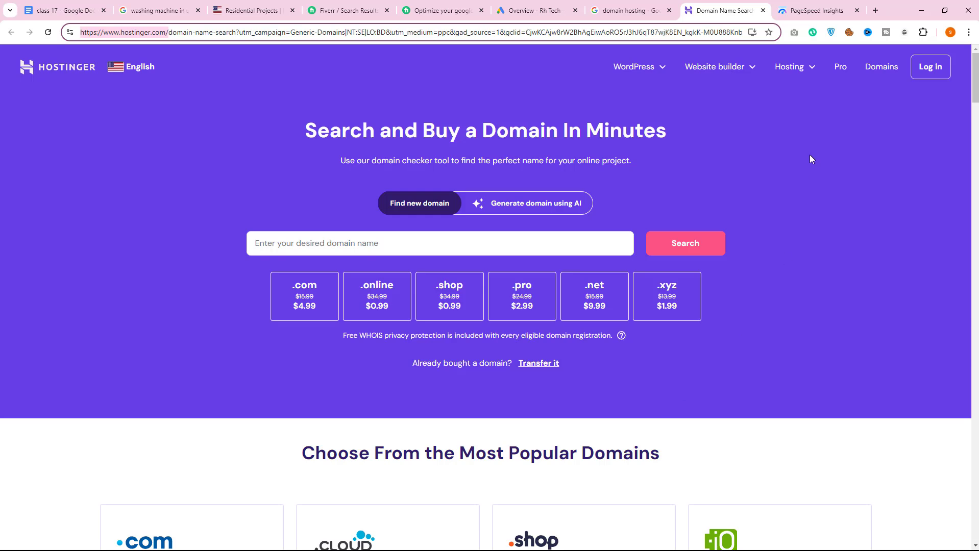
Review the sponsored Hostinger, hostgator.com and Bluehost ads in the domain hosting search results.
click(629, 10)
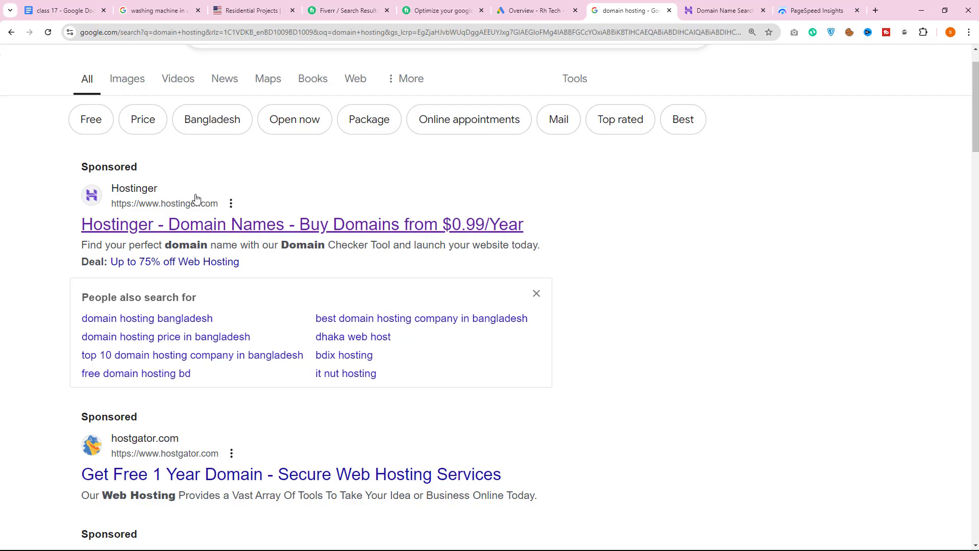
scroll(209, 357, down, 3)
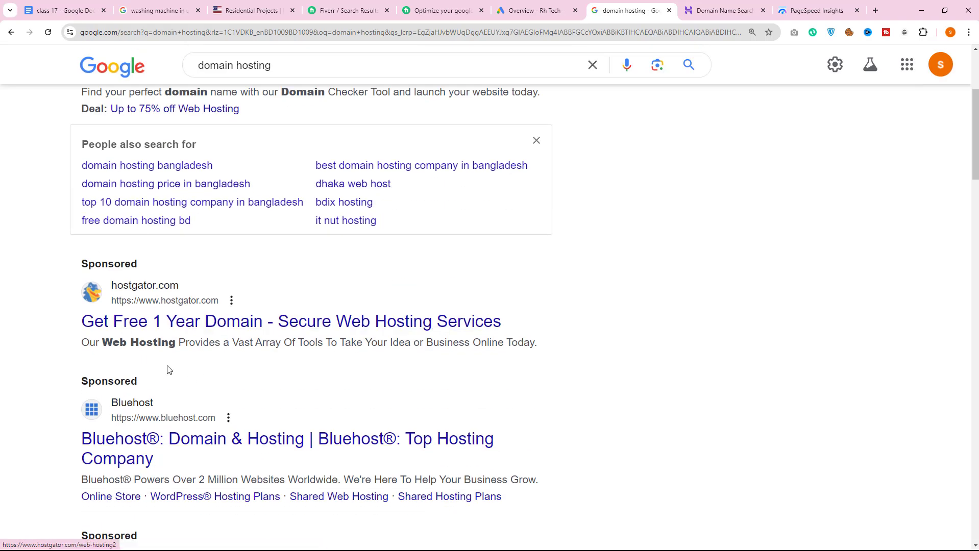
scroll(280, 406, up, 5)
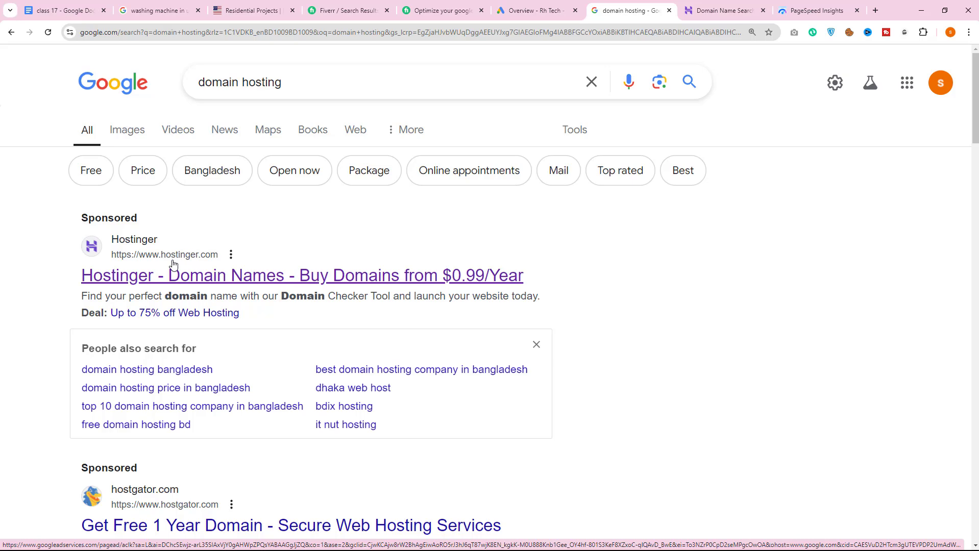
Compare the Mobile and Desktop performance scores in the Hostinger PageSpeed Insights report.
click(817, 10)
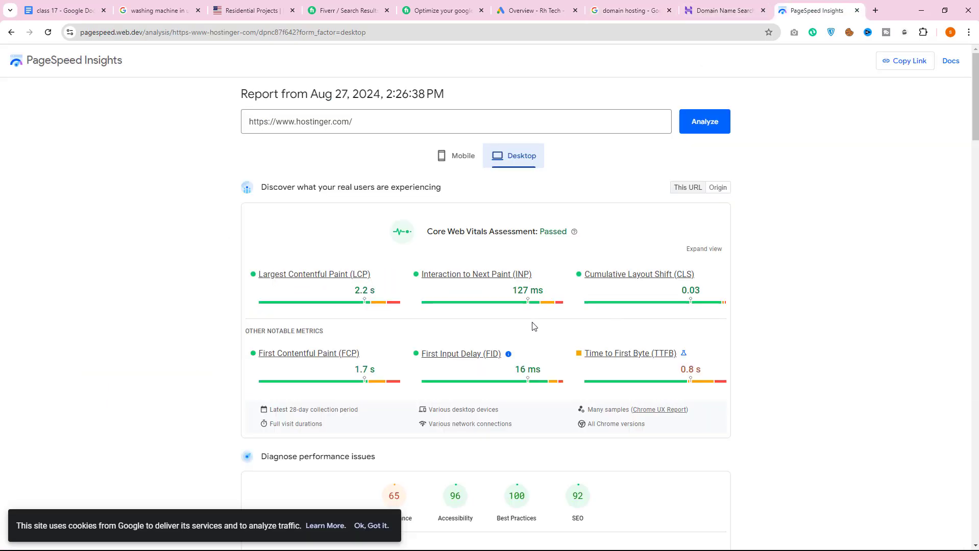
scroll(533, 337, down, 4)
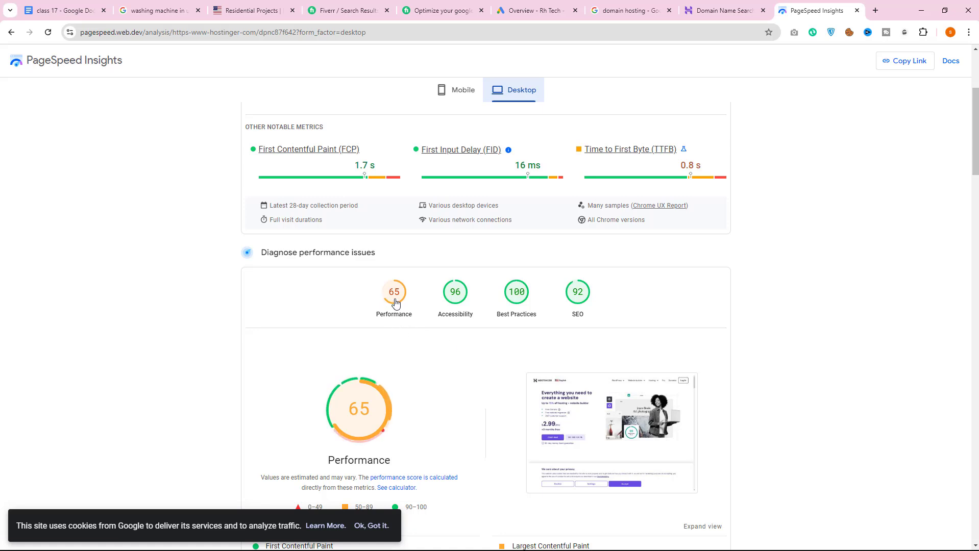
click(461, 90)
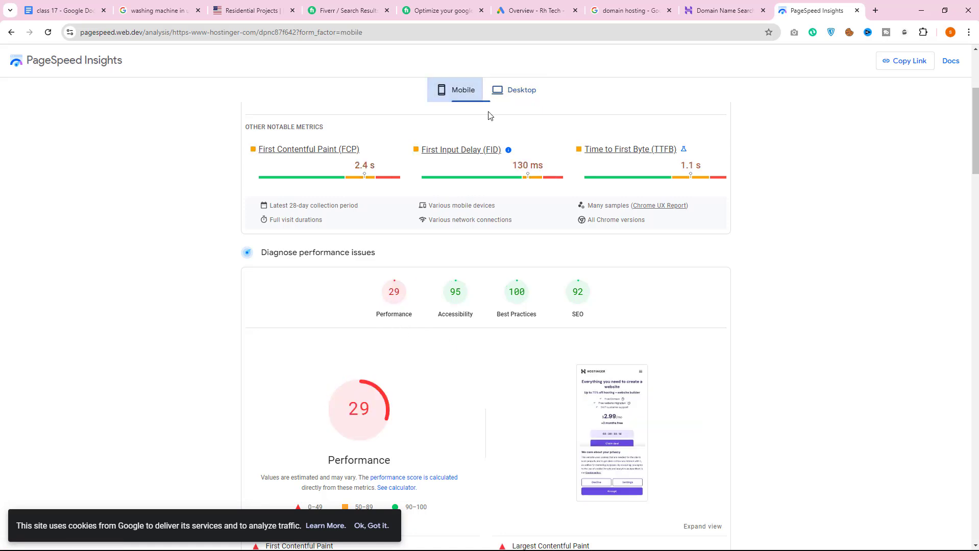
click(512, 89)
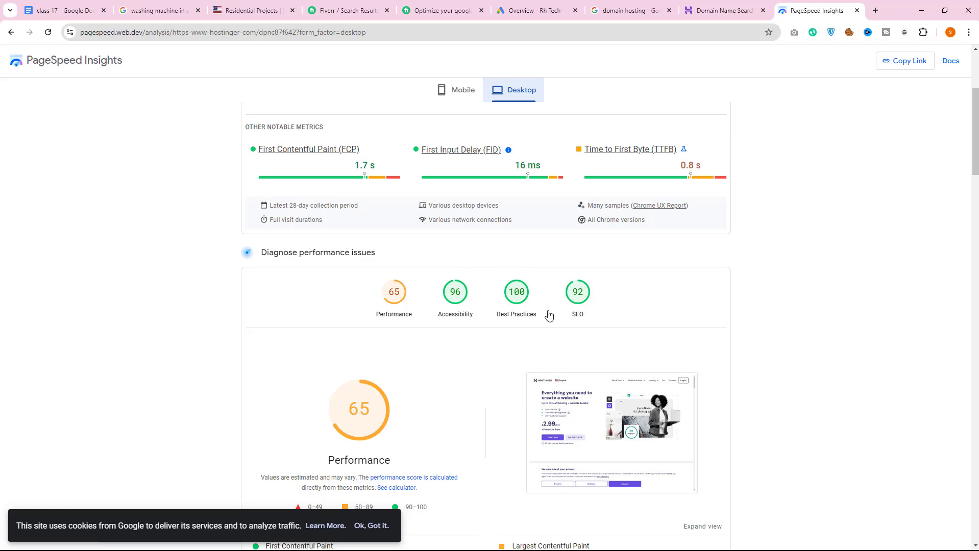
Check the desktop performance metrics in the Hostinger speed report and highlight the Speed Index value.
click(717, 10)
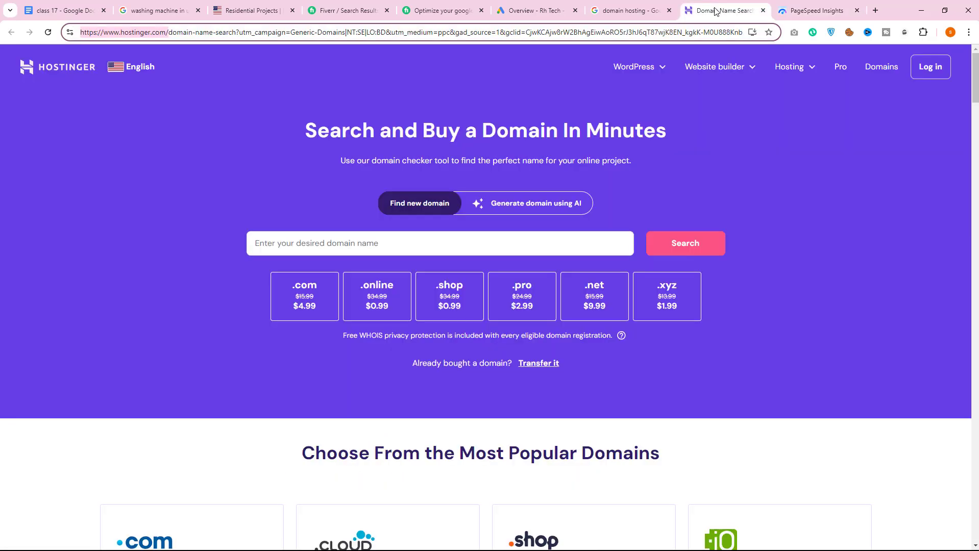
click(804, 11)
scroll(612, 306, up, 4)
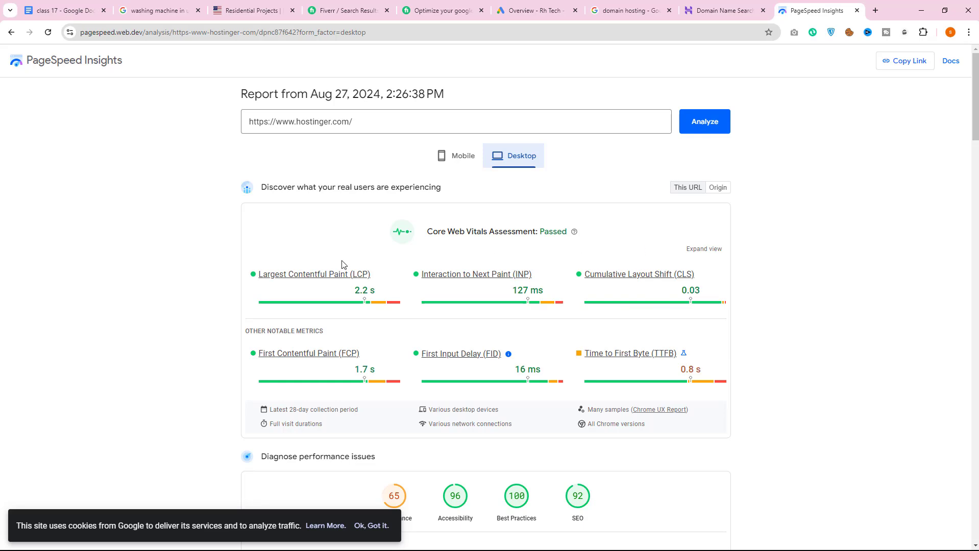
scroll(261, 291, down, 7)
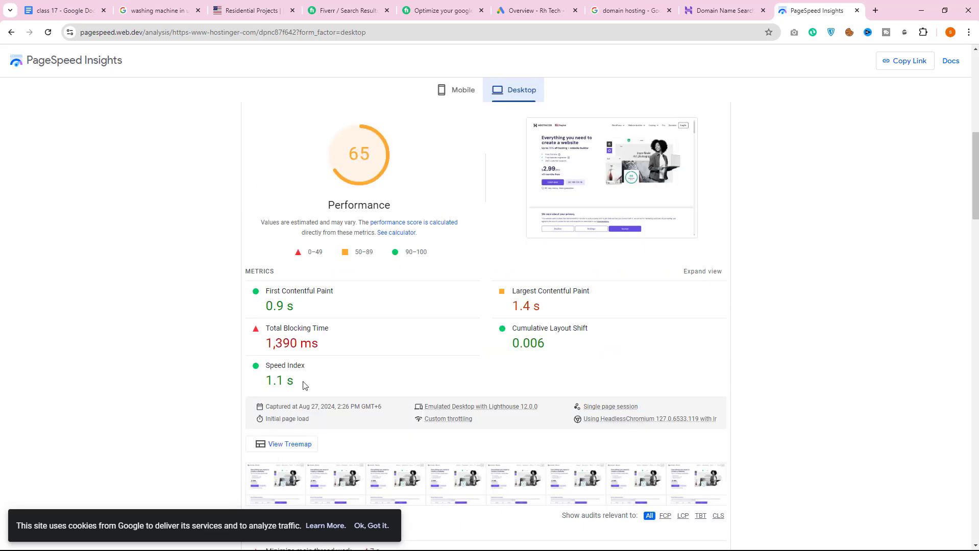
drag(301, 384, 258, 386)
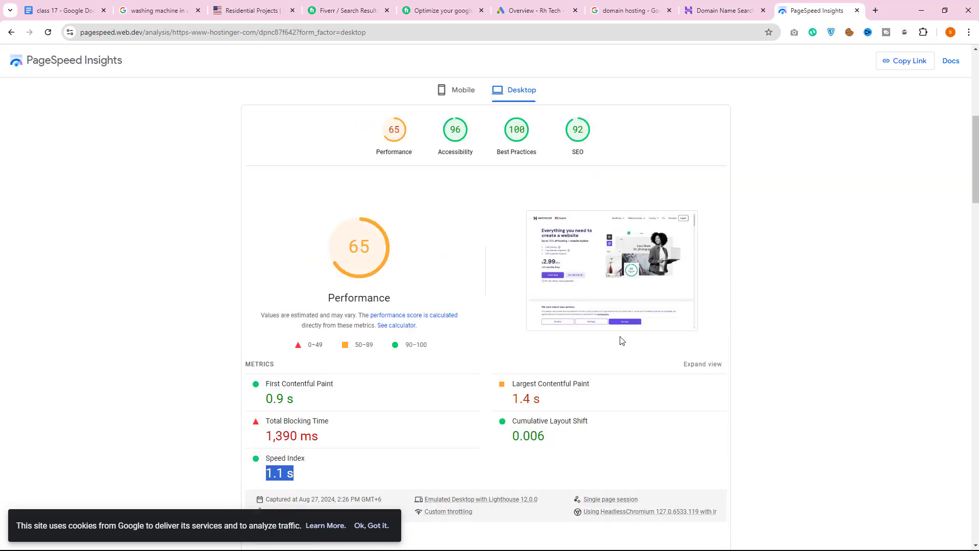
scroll(628, 338, up, 7)
Revisit the Hostinger search ad and look through its landing page sections down to Free Privacy Protection and back.
click(725, 10)
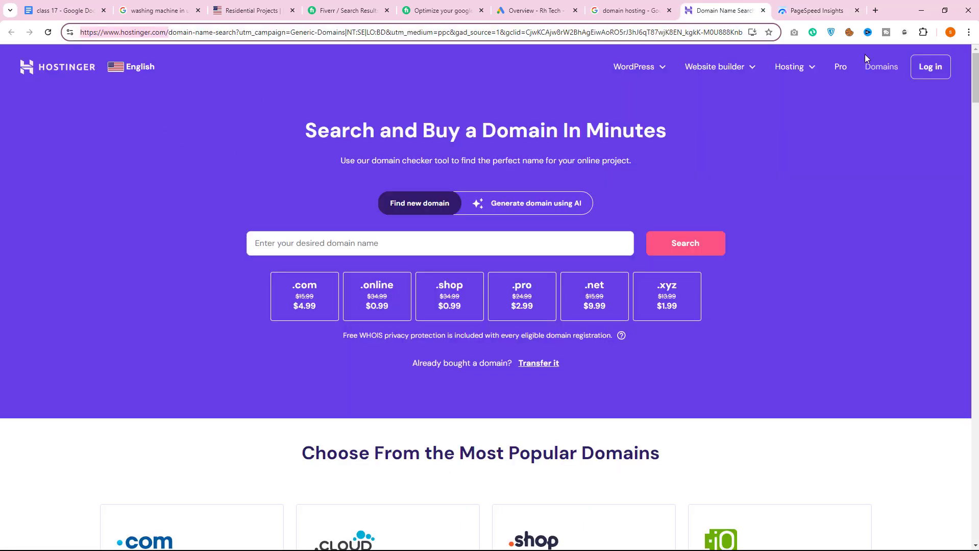
click(628, 9)
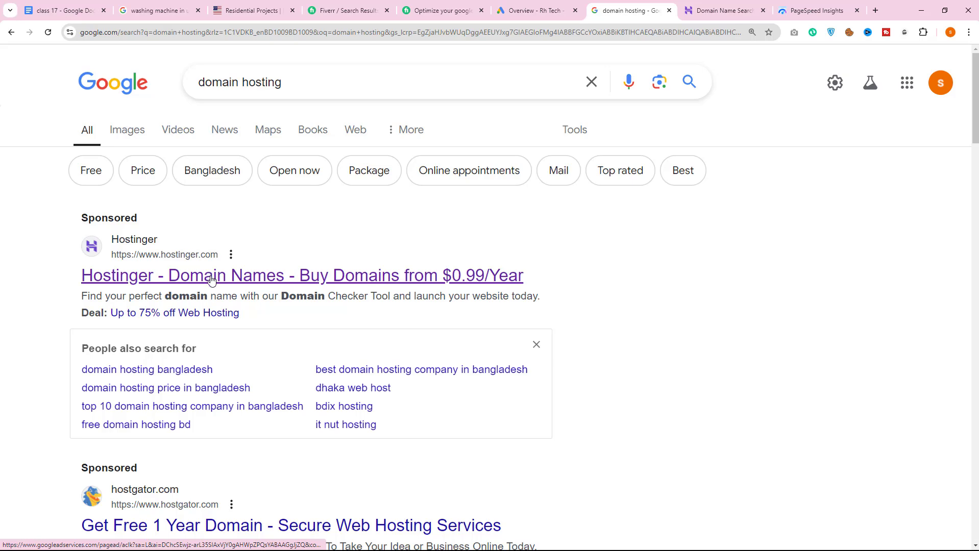
click(701, 4)
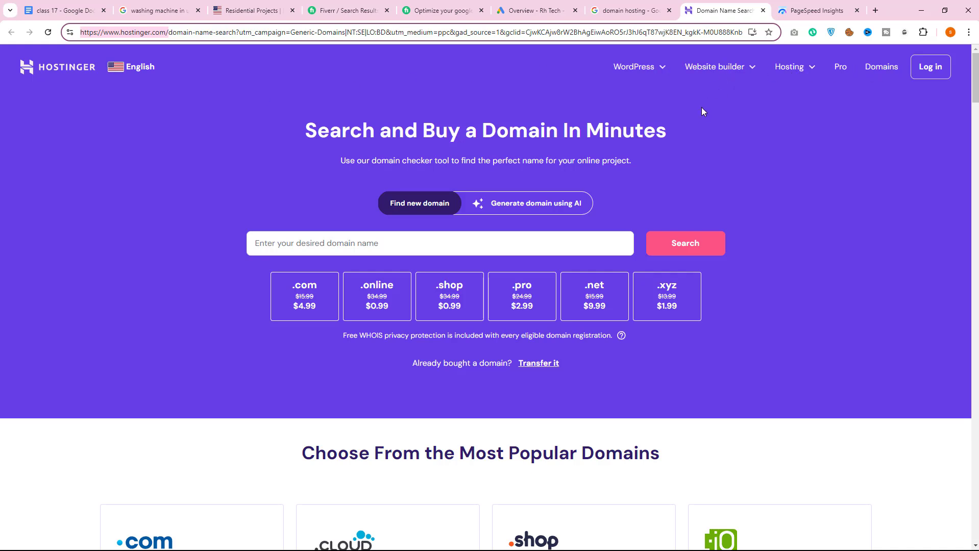
scroll(303, 266, down, 15)
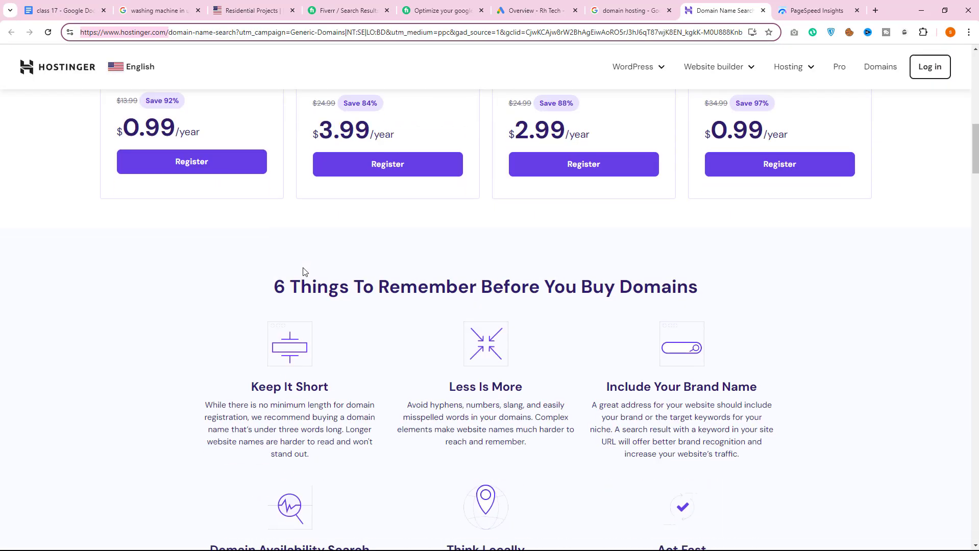
scroll(302, 273, down, 10)
scroll(299, 281, up, 8)
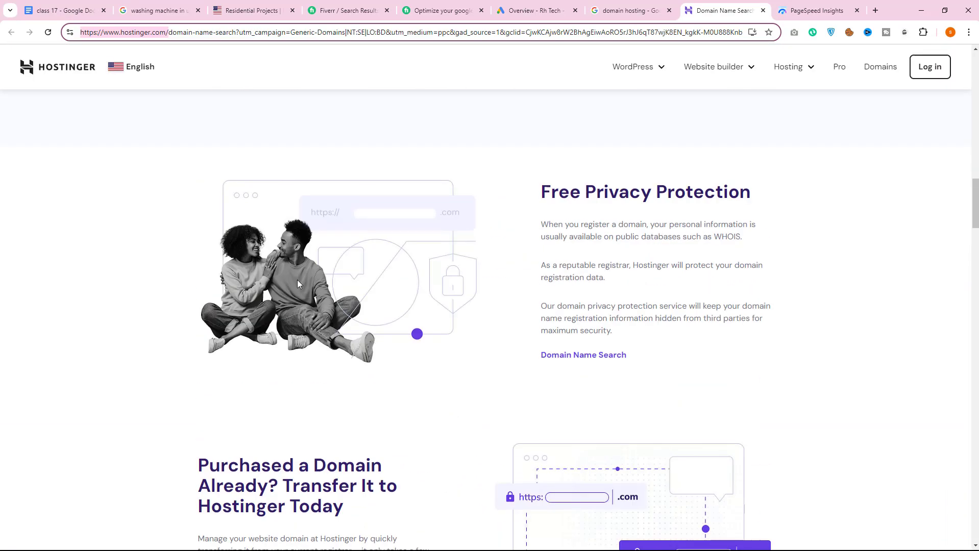
scroll(297, 280, up, 15)
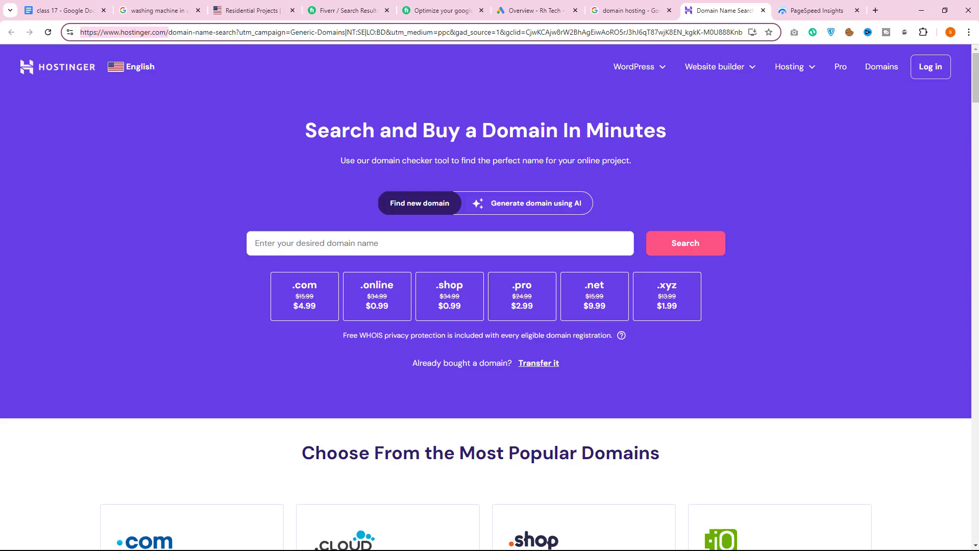
Shrink the browser window to a phone-like width and place it over the desktop to show Hostinger's mobile layout.
click(945, 10)
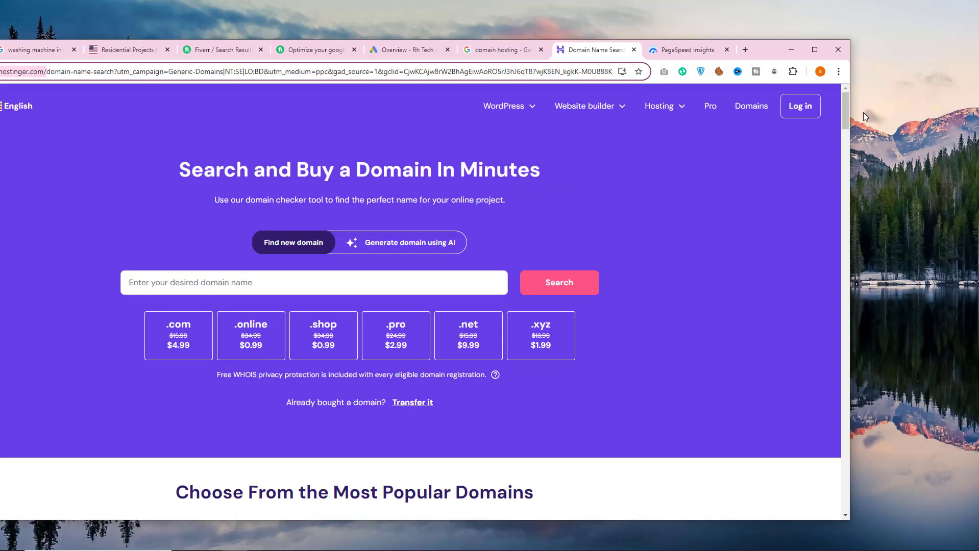
drag(850, 105, 245, 104)
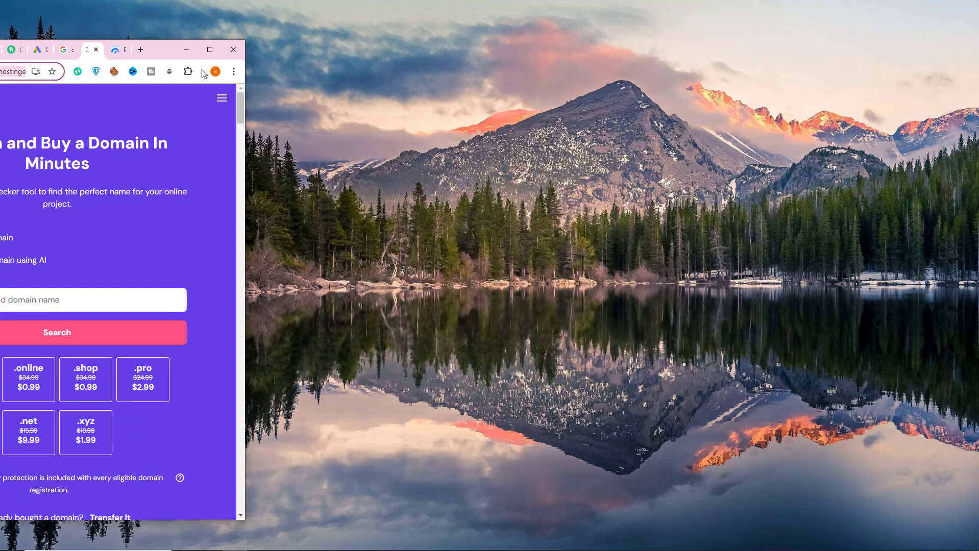
drag(171, 54, 539, 47)
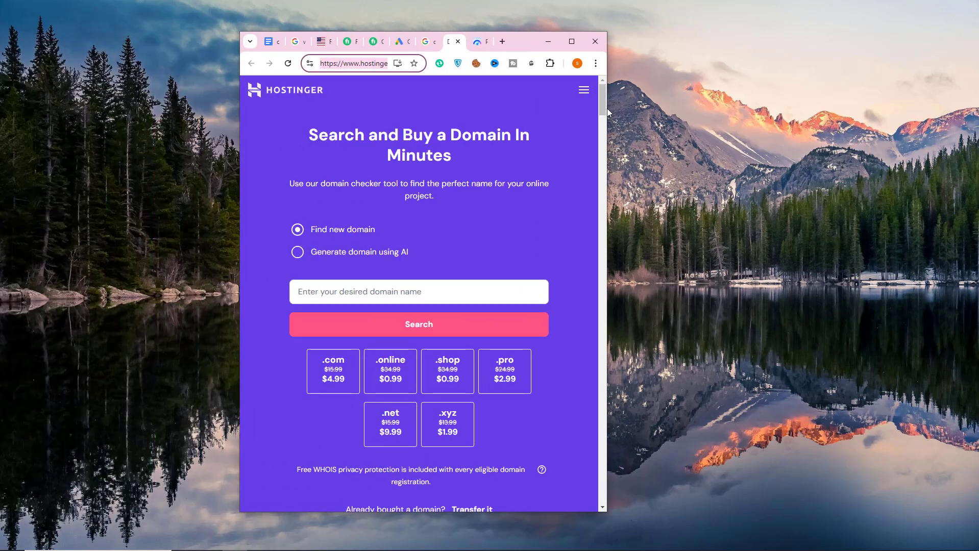
drag(608, 109, 495, 109)
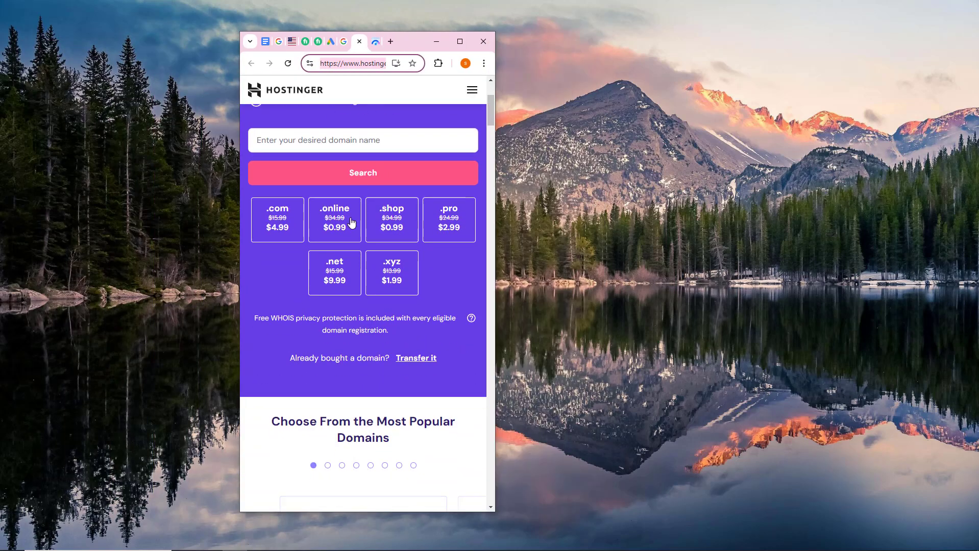
Examine the Hostinger landing page in its narrow layout down to "The future is .online" and maximize the browser window.
scroll(345, 364, down, 3)
scroll(345, 364, down, 20)
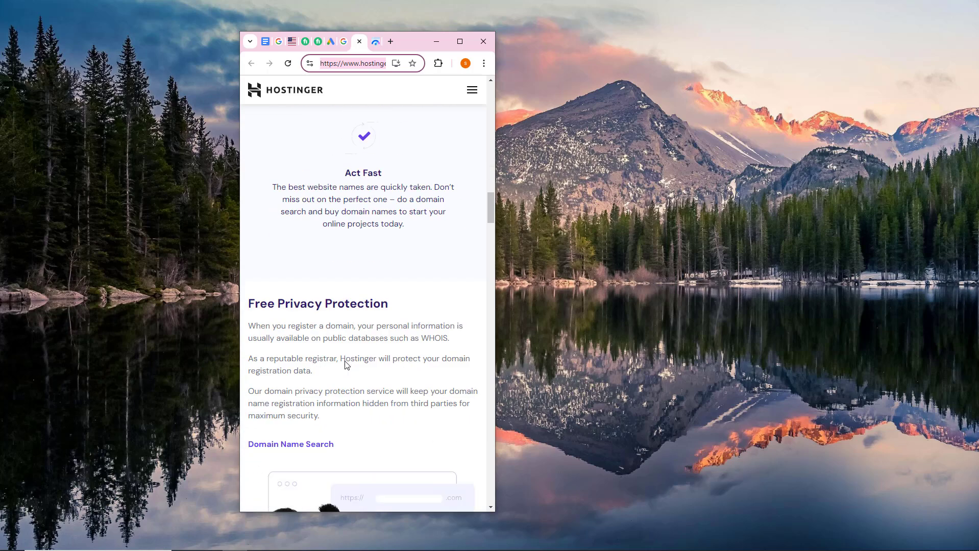
scroll(346, 368, down, 5)
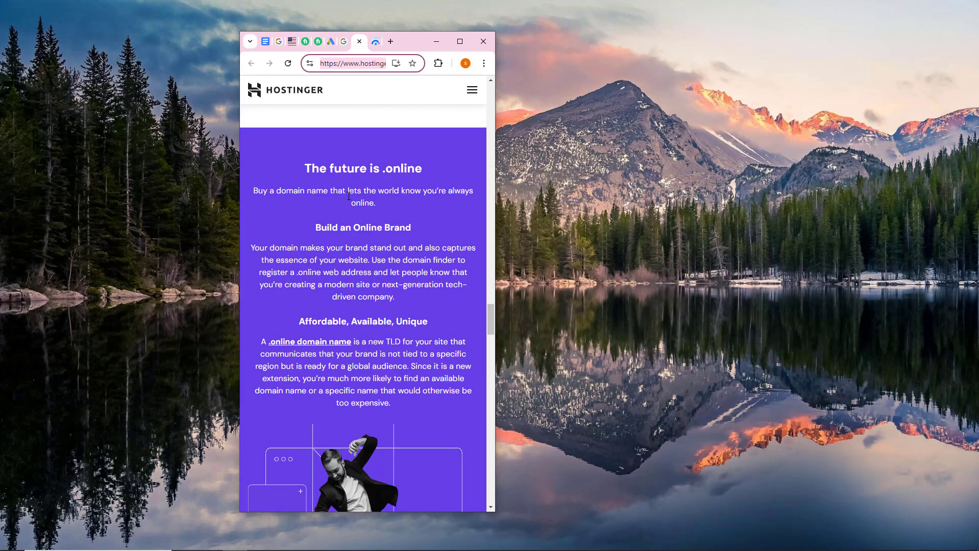
scroll(340, 214, down, 1)
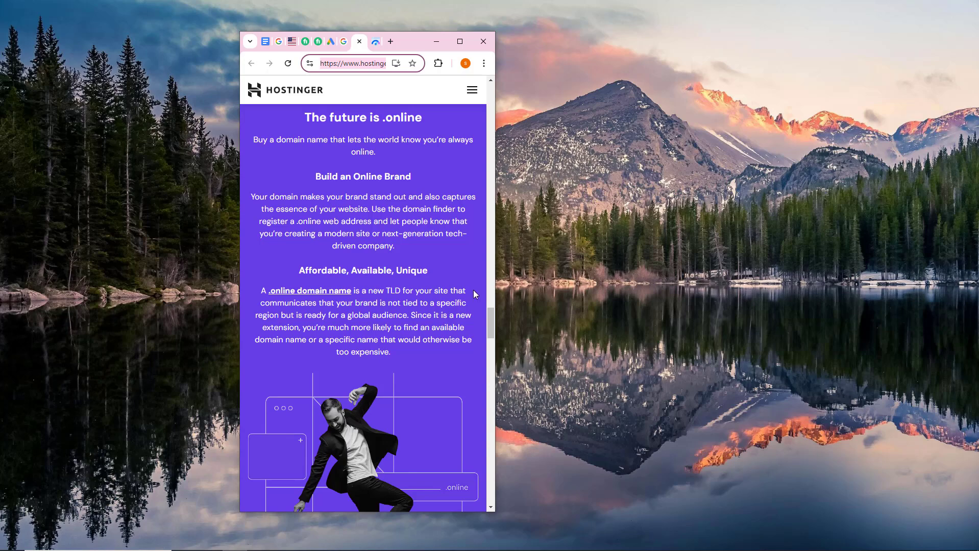
click(459, 41)
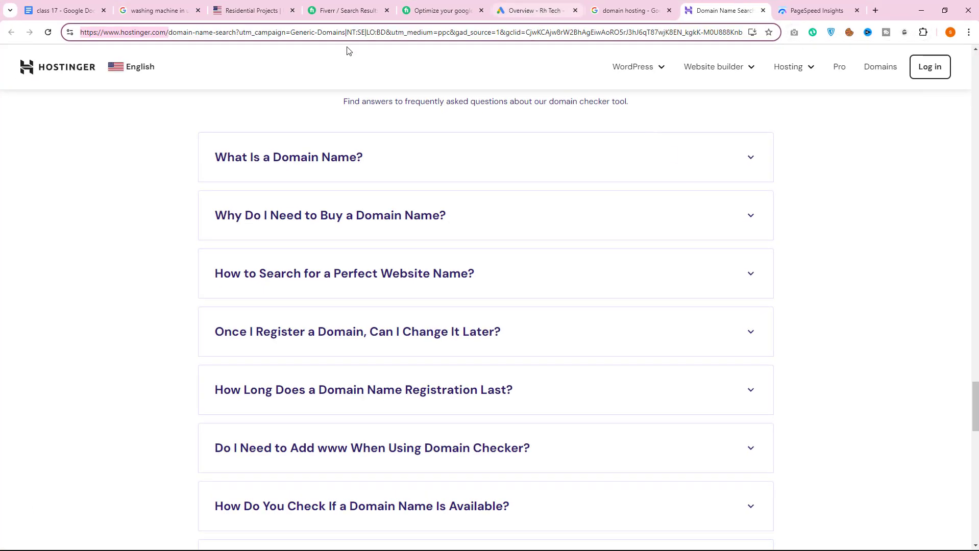
Review the Historical Performance factor and the Google Ads Quality Score heading in the class 17 document.
click(92, 13)
scroll(620, 299, down, 3)
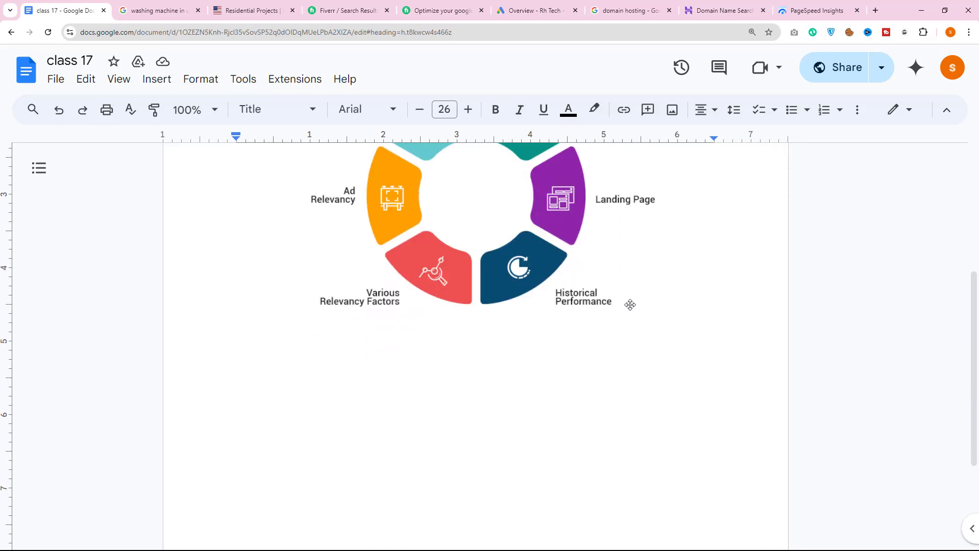
scroll(607, 332, up, 4)
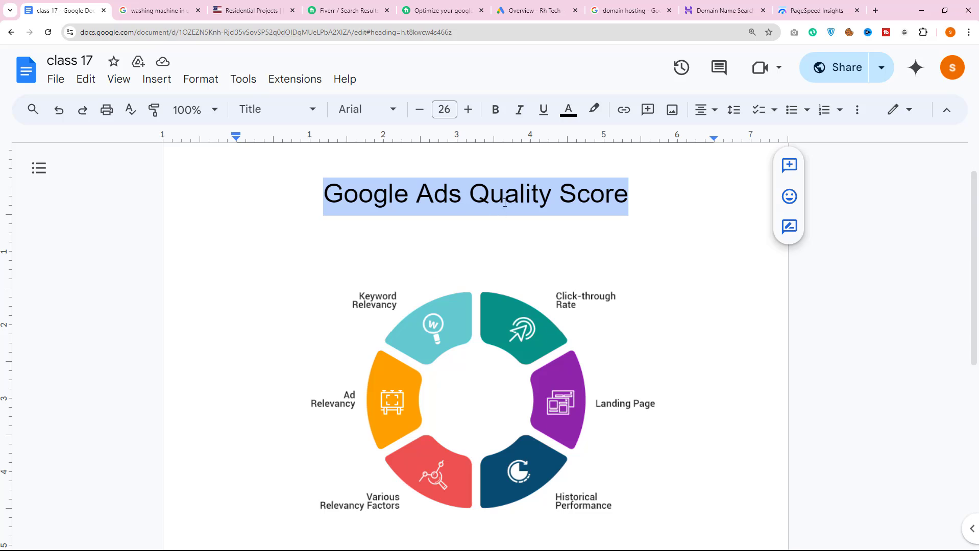
Add the line "3 Ad Group - 3 Ad Copy" below the quality score diagram.
scroll(505, 203, down, 3)
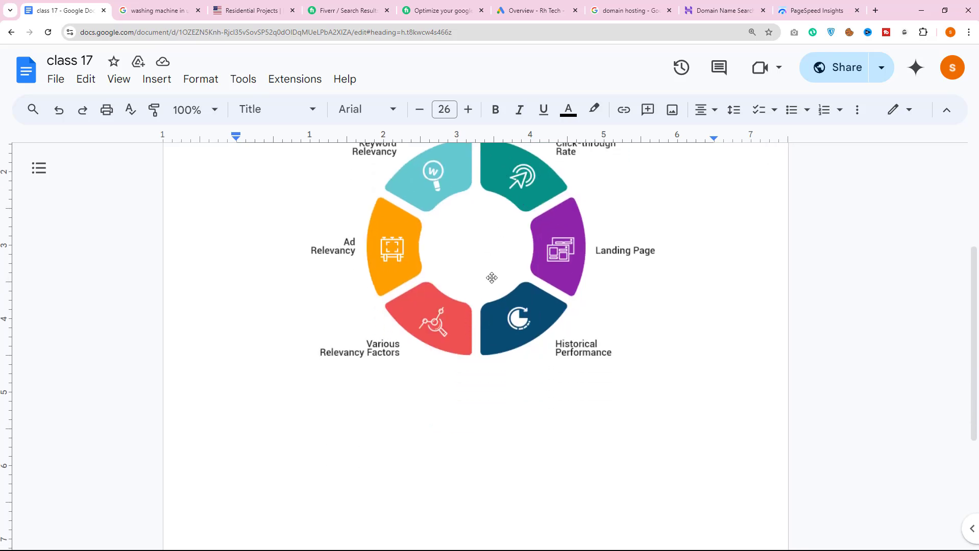
click(260, 425)
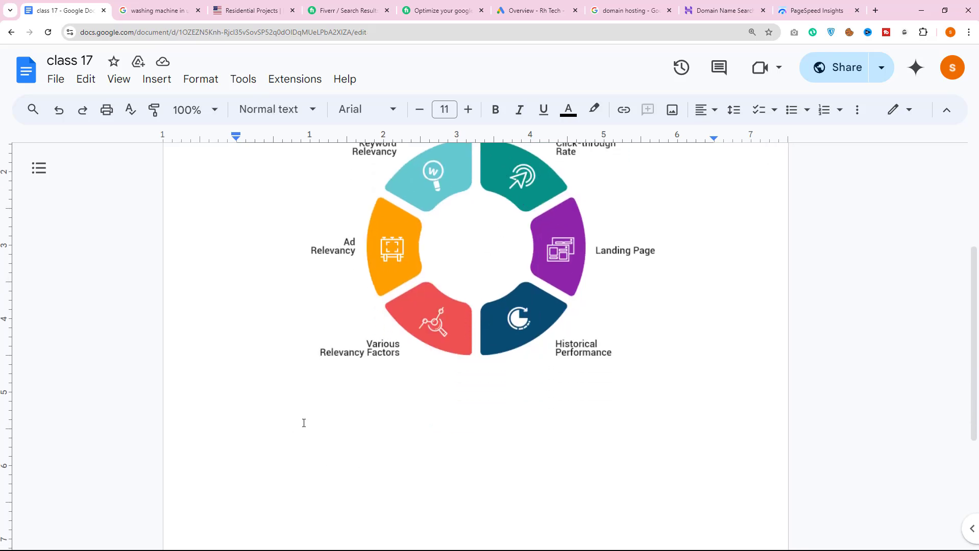
key(Return)
text(3 Ads)
key(BackSpace)
key(BackSpace)
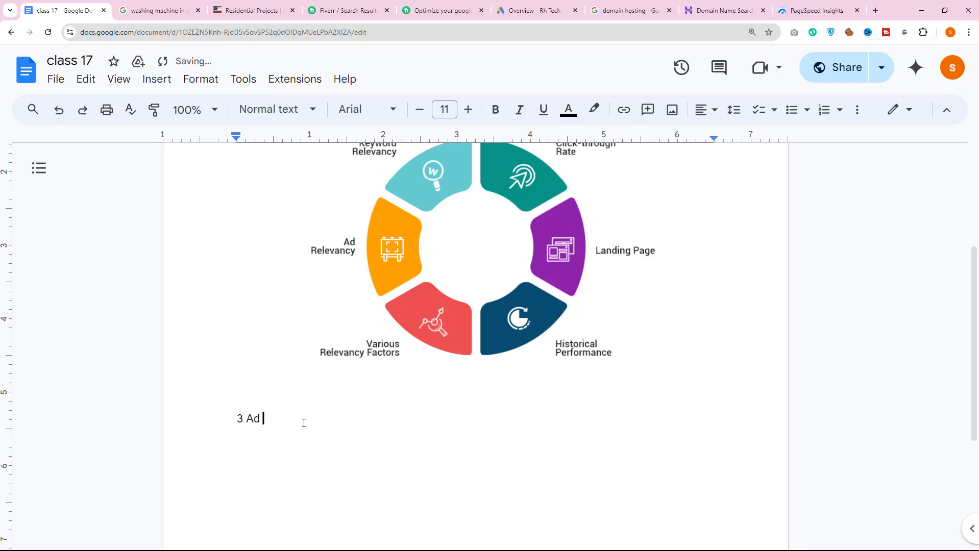
text(Group - 2)
key(BackSpace)
text(3 Ad Copy)
Change the ad copy count in the note to 9 and highlight "3 Ad Group".
drag(246, 418, 237, 419)
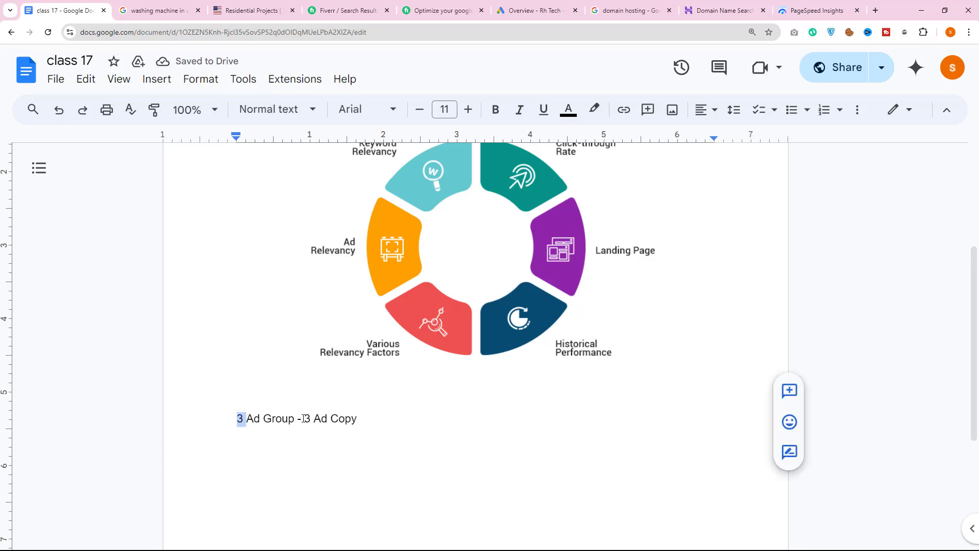
drag(311, 417, 305, 419)
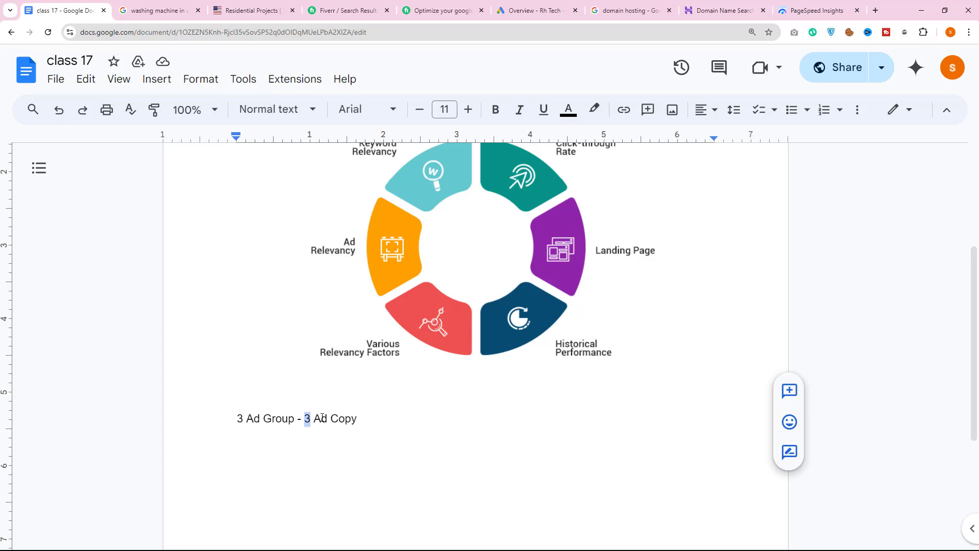
text(9)
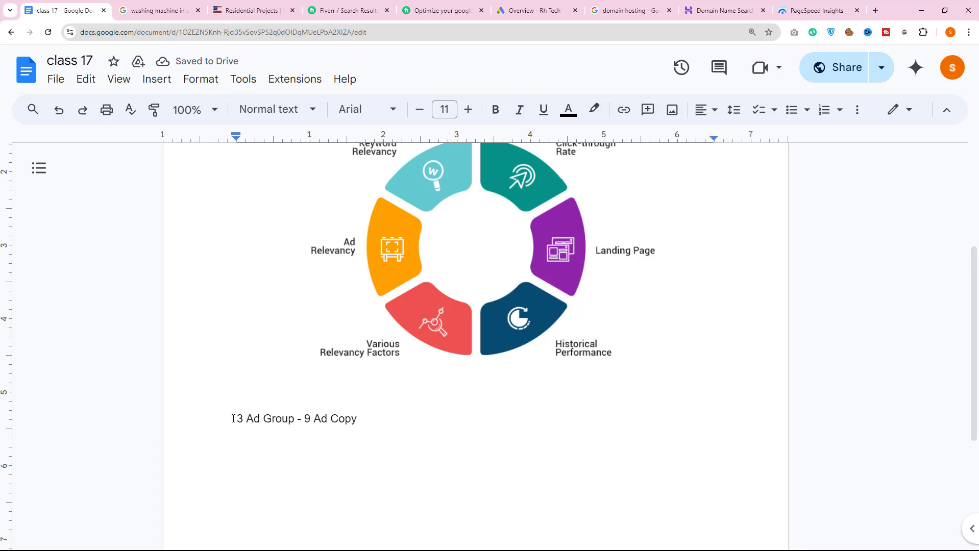
drag(234, 418, 294, 419)
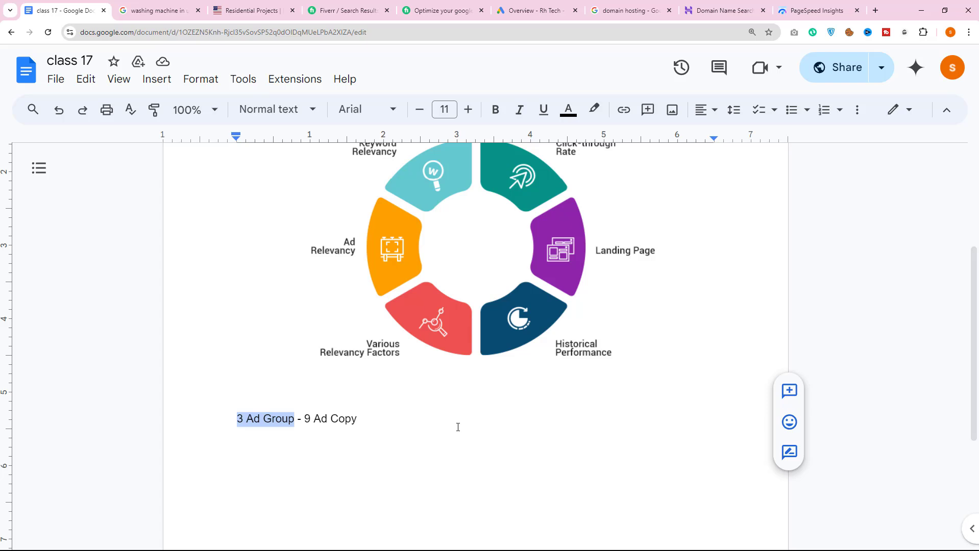
Return to the Google results and highlight the search query "domain hosting".
click(631, 15)
drag(284, 83, 188, 83)
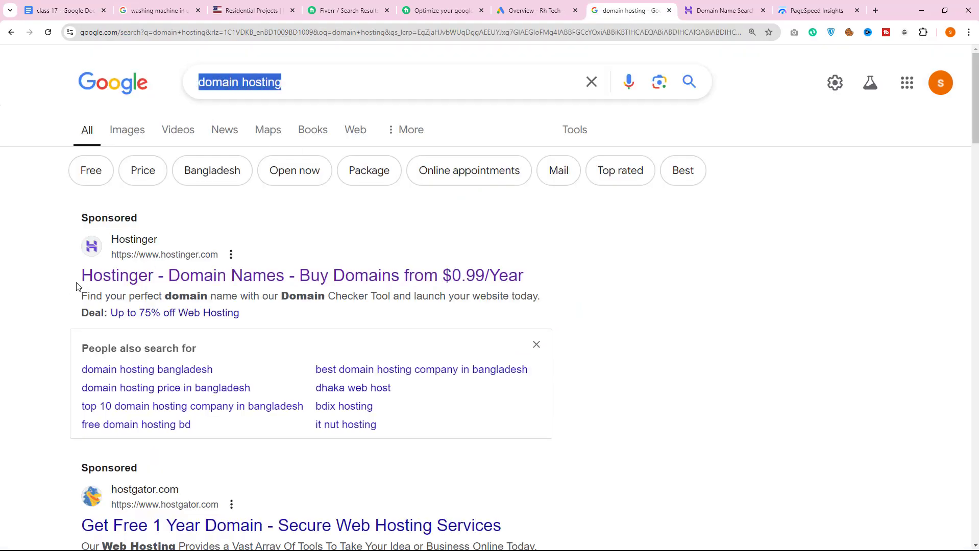
Capture the Hostinger sponsored ad area on screen and outline its headline and its description with red rectangles.
key(ctrl+plus)
scroll(328, 301, down, 2)
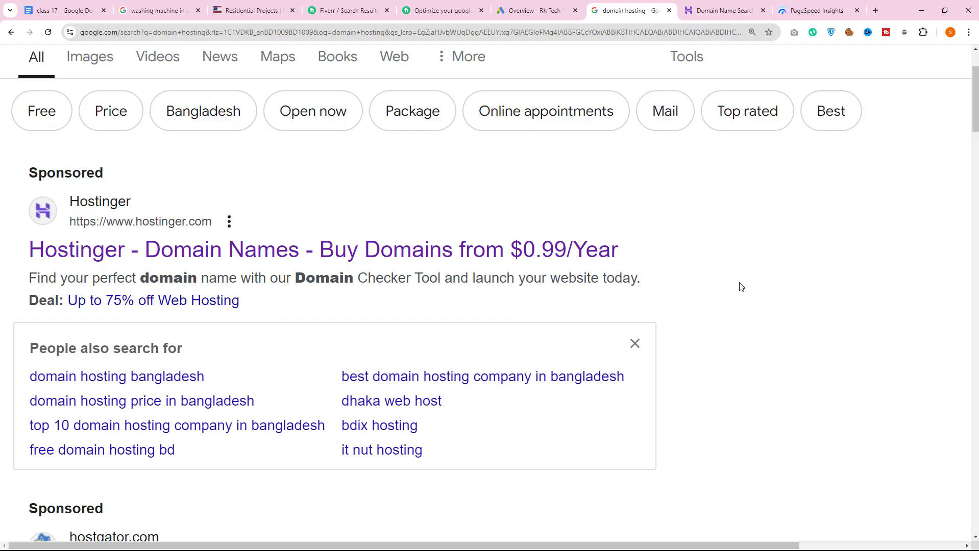
key(Print)
mouse_move(0, 147)
mouse_down()
mouse_move(82, 395)
mouse_move(552, 526)
mouse_move(738, 502)
mouse_move(713, 361)
mouse_move(718, 325)
mouse_up()
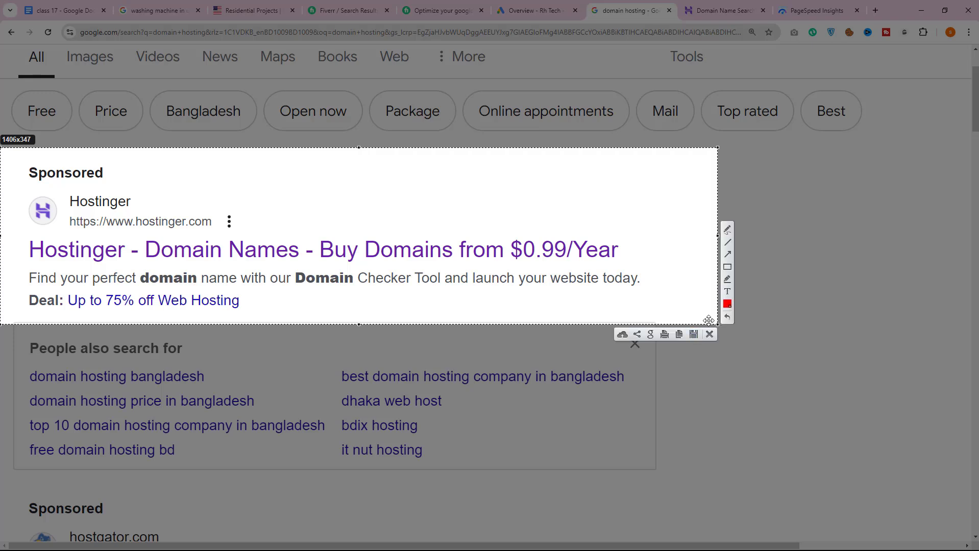
click(727, 267)
mouse_move(18, 233)
mouse_down()
mouse_move(95, 266)
mouse_move(634, 271)
mouse_move(628, 265)
mouse_up()
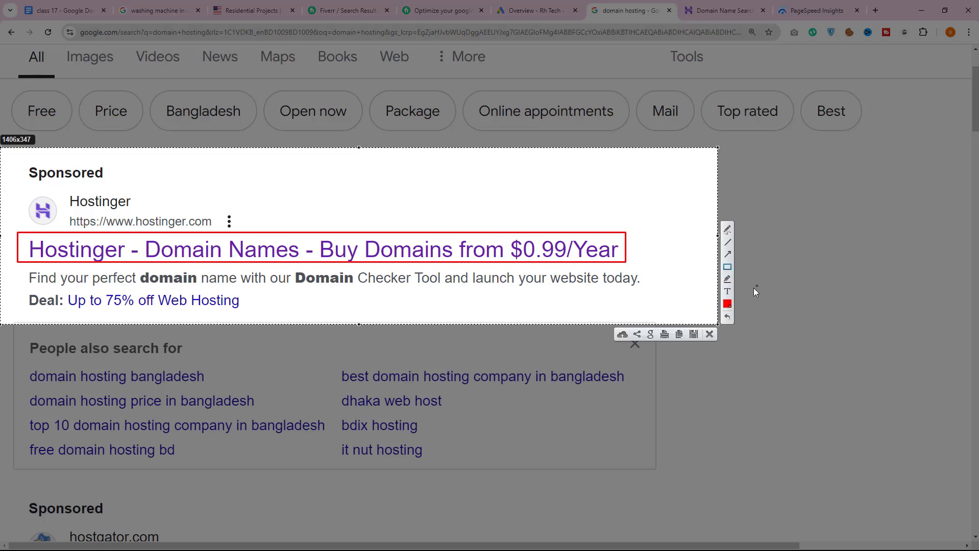
mouse_move(18, 269)
mouse_down()
mouse_move(143, 306)
mouse_move(689, 318)
mouse_move(656, 318)
mouse_up()
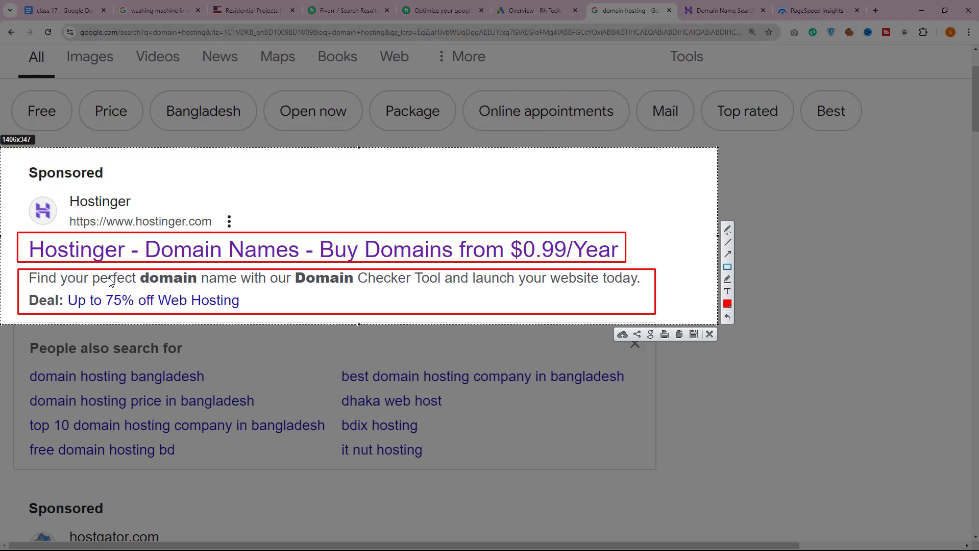
Mark the keywords in the captured Hostinger ad's headline and description with freehand red strokes, and close the capture without saving.
drag(235, 177, 240, 190)
mouse_move(299, 177)
mouse_down()
mouse_move(317, 197)
mouse_move(305, 197)
mouse_up()
click(728, 230)
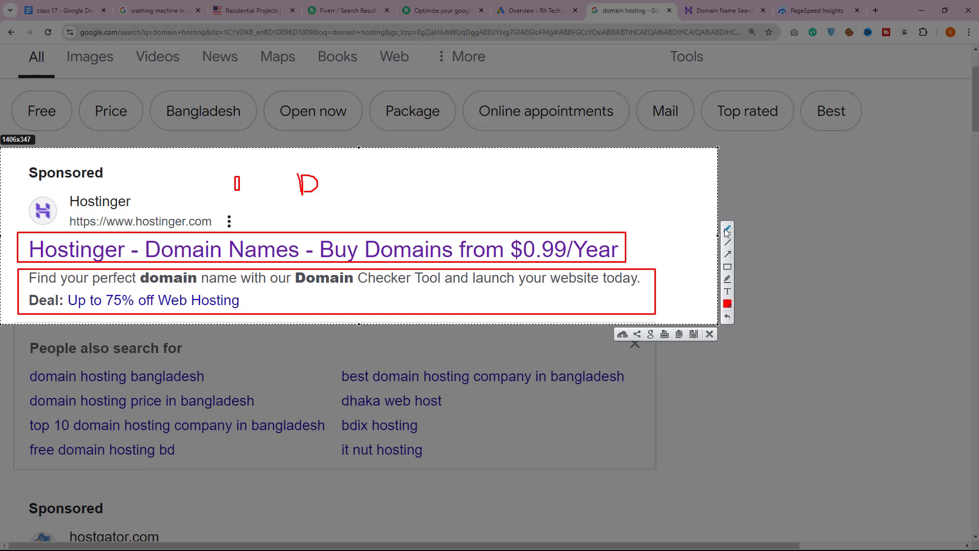
click(33, 237)
drag(156, 236, 241, 235)
mouse_move(63, 238)
mouse_down()
mouse_move(82, 259)
mouse_move(227, 236)
mouse_up()
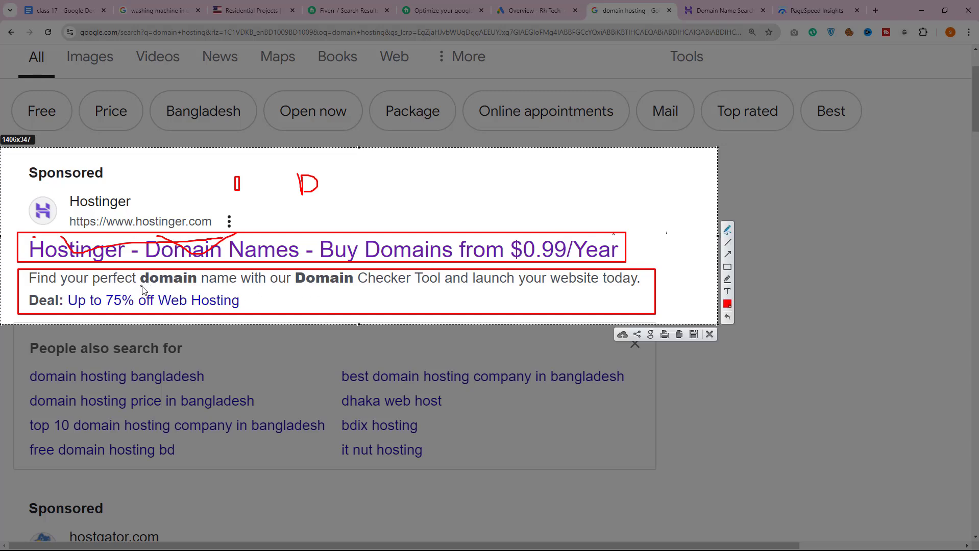
drag(143, 289, 208, 288)
drag(299, 293, 357, 290)
click(320, 311)
click(709, 334)
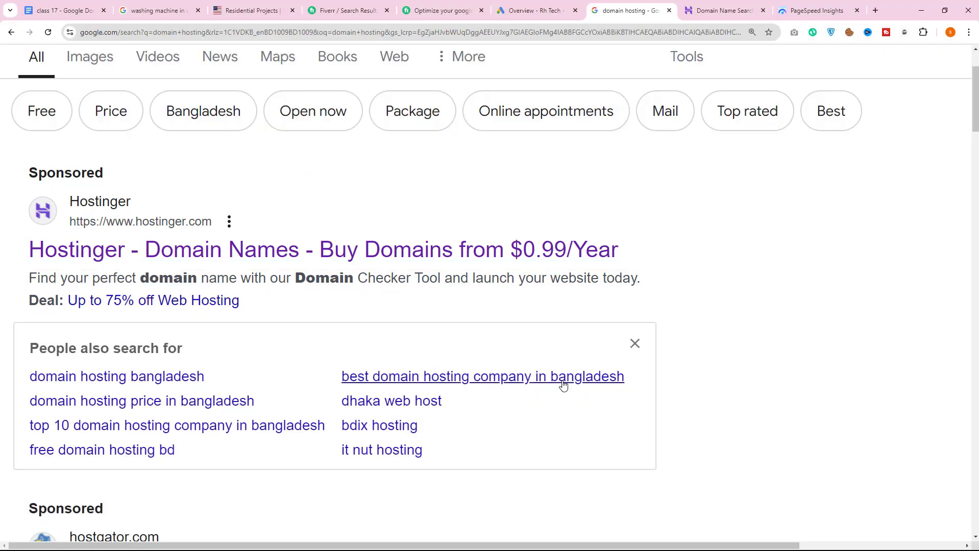
Look past the Hostinger ad to the other sponsored results and bring up the search suggestions for "domain hosting".
scroll(510, 388, down, 5)
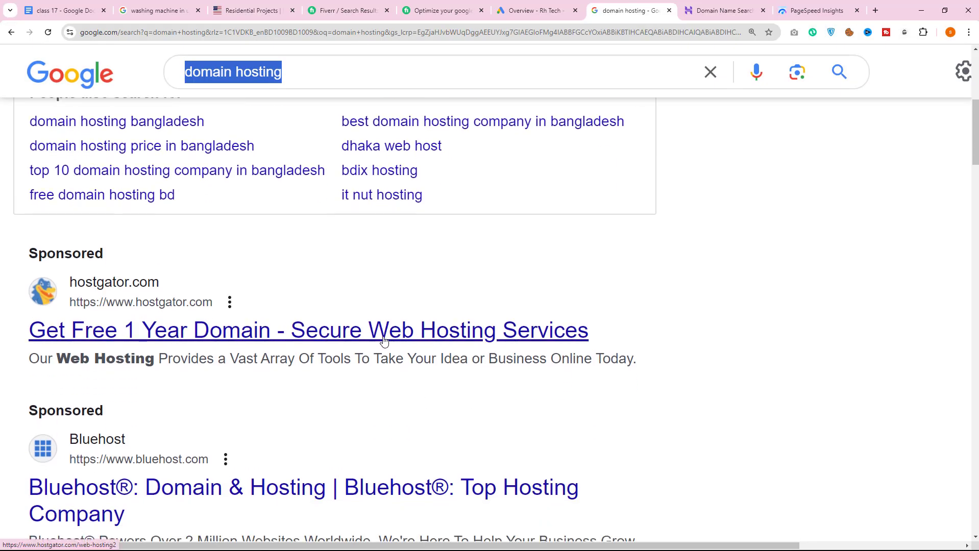
click(290, 74)
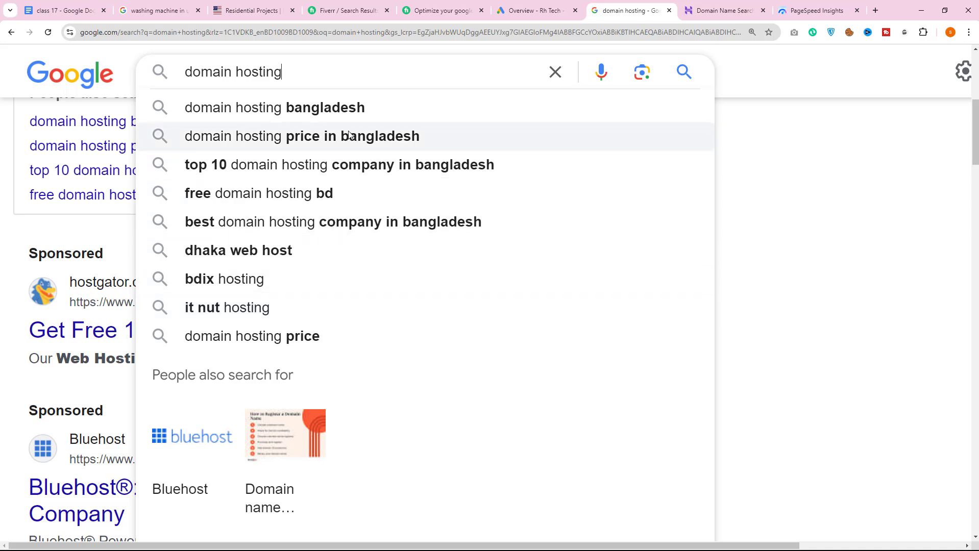
key(BackSpace)
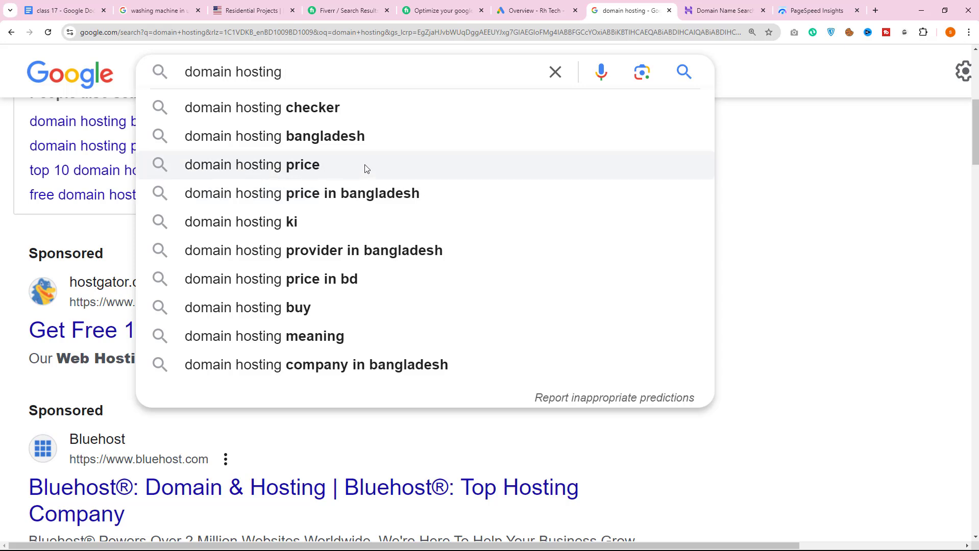
Capture the suggestion list, outline "domain hosting" in every suggestion with a red rectangle, and close the capture without saving.
key(Print)
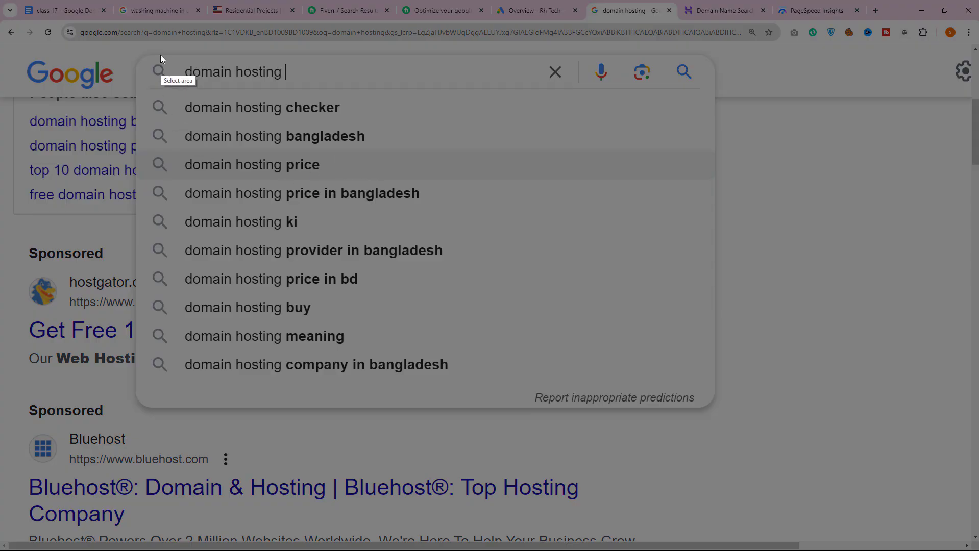
drag(154, 42, 638, 425)
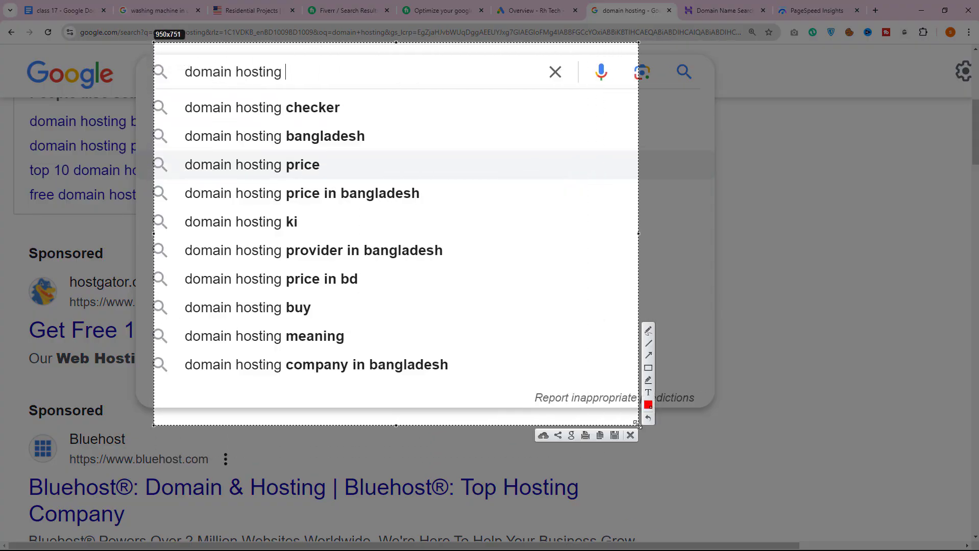
click(649, 368)
mouse_move(186, 97)
mouse_down()
mouse_move(239, 123)
mouse_move(288, 120)
mouse_up()
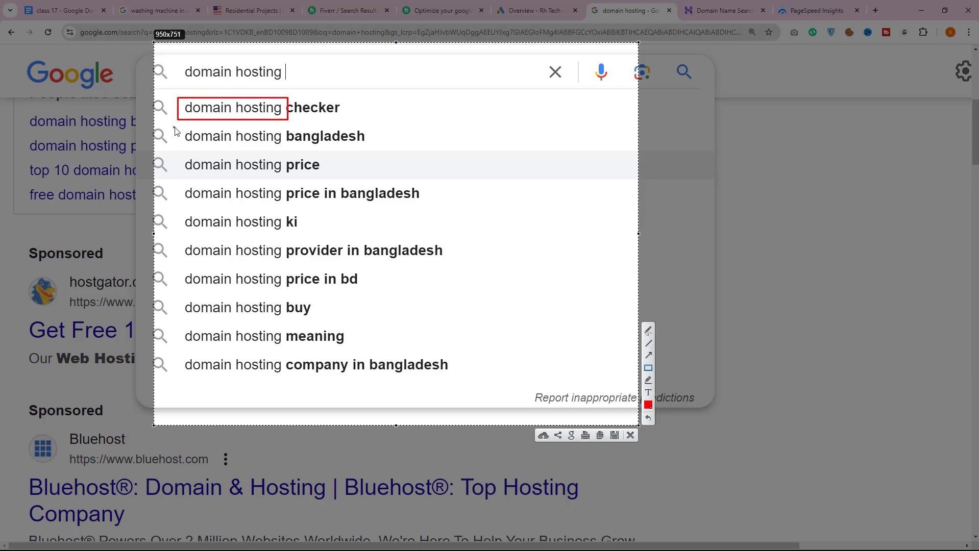
drag(174, 127, 288, 149)
mouse_move(178, 155)
mouse_down()
mouse_move(200, 174)
mouse_move(284, 176)
mouse_up()
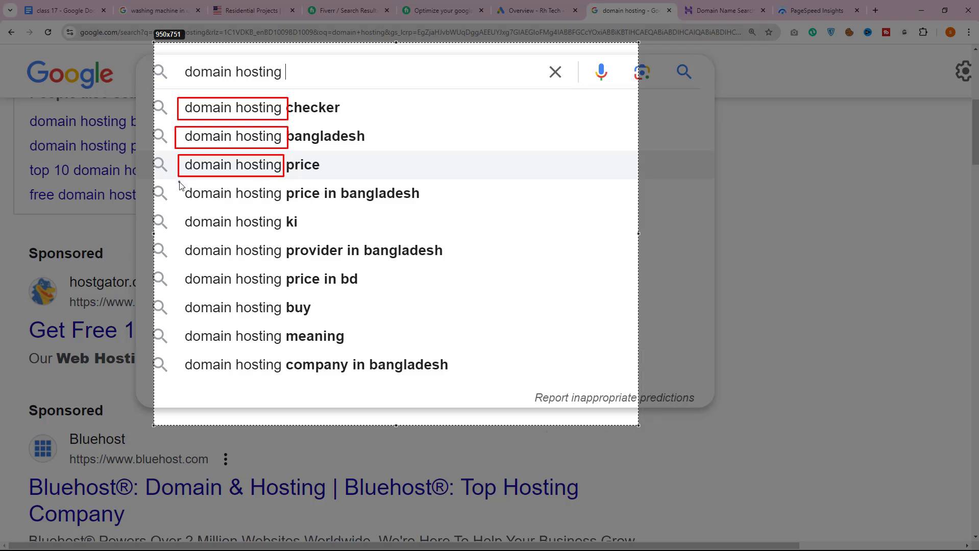
drag(179, 182, 285, 207)
drag(180, 212, 284, 234)
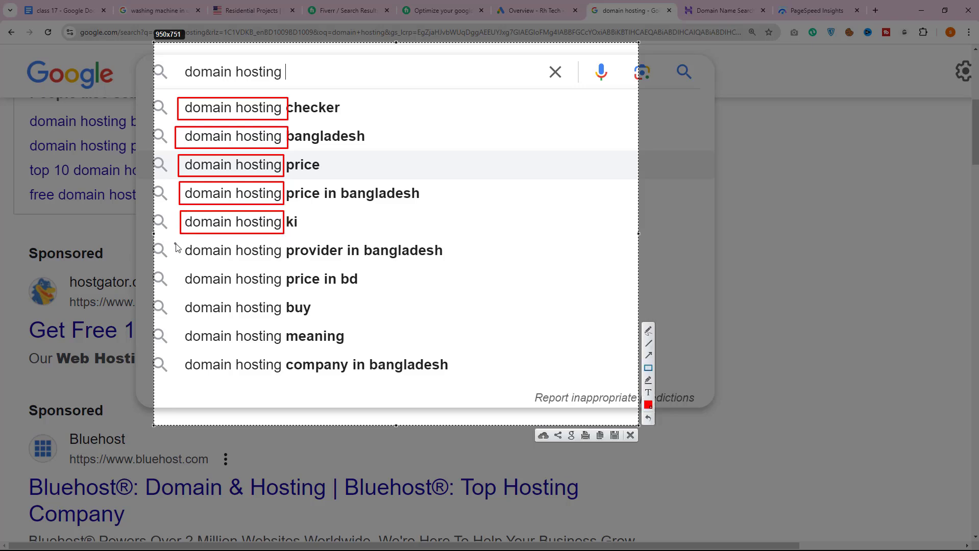
drag(176, 245, 282, 264)
drag(181, 269, 286, 289)
drag(181, 300, 285, 319)
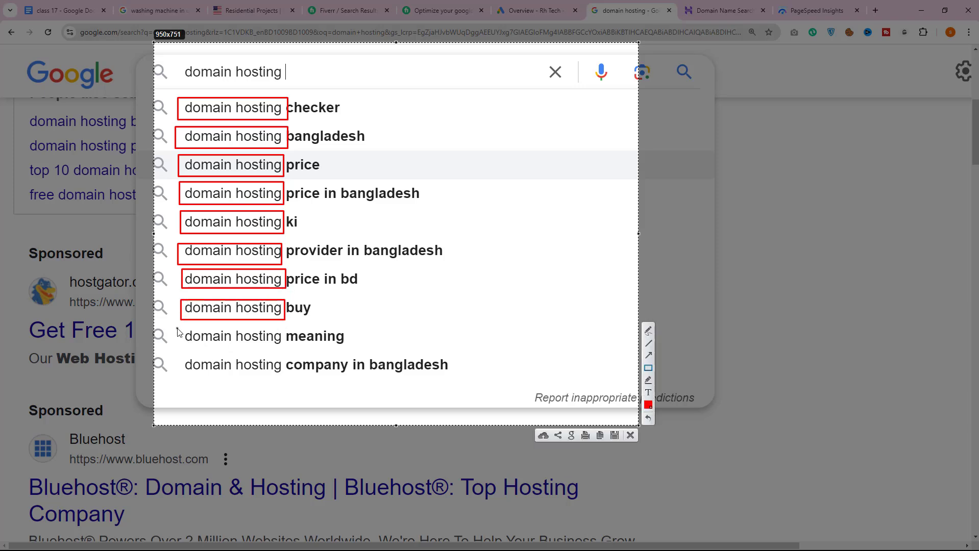
mouse_move(177, 329)
mouse_down()
mouse_move(194, 350)
mouse_move(284, 350)
mouse_up()
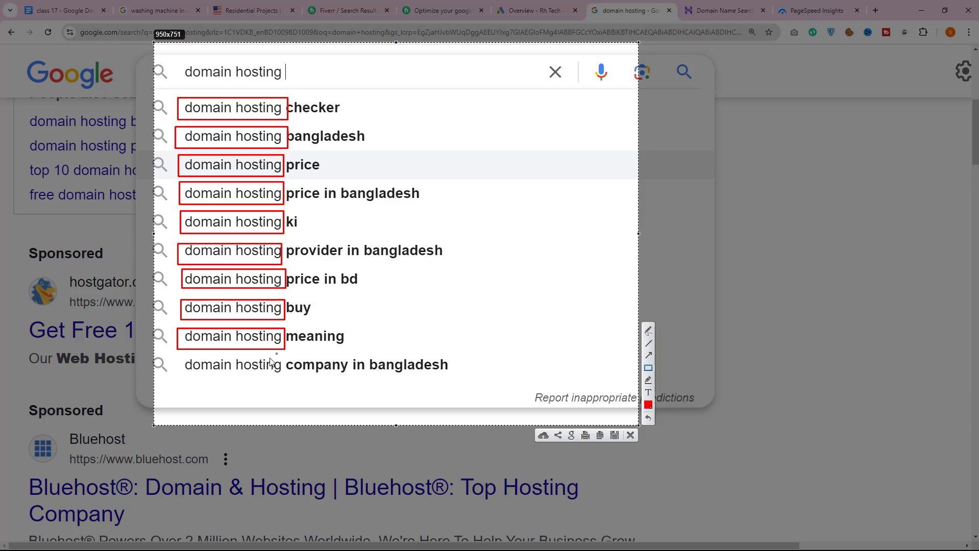
drag(179, 357, 285, 383)
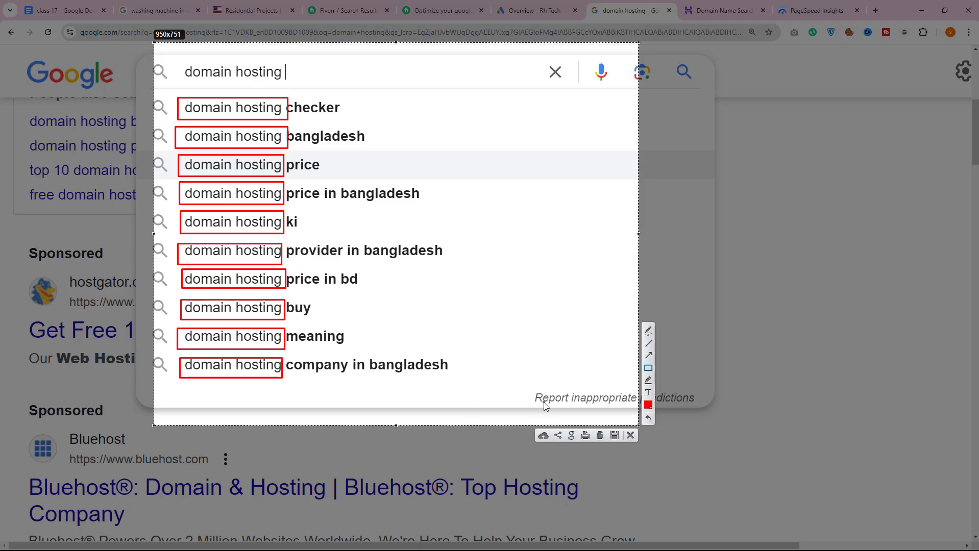
click(631, 436)
Return to the class 17 document and append a dash after "9 Ad Copy" in the note below the diagram.
click(61, 10)
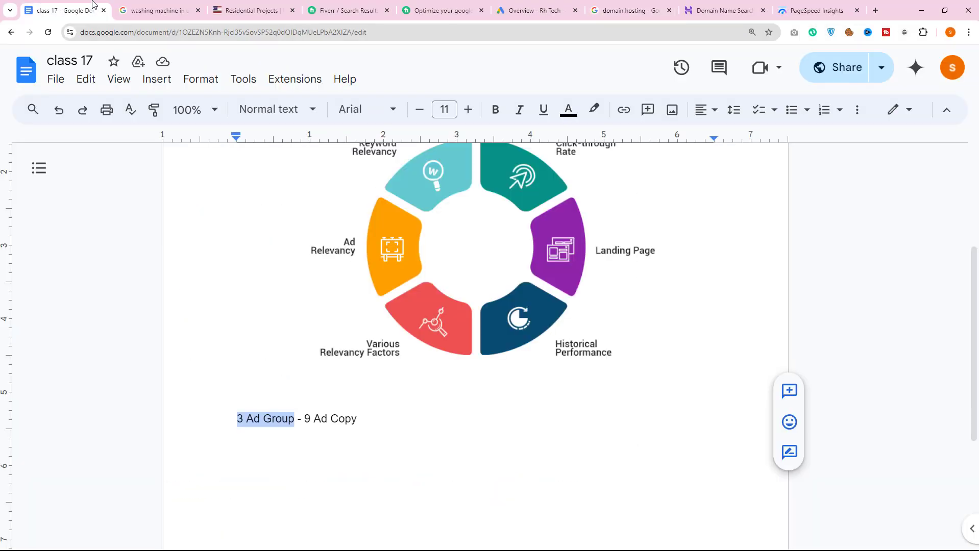
scroll(422, 331, up, 2)
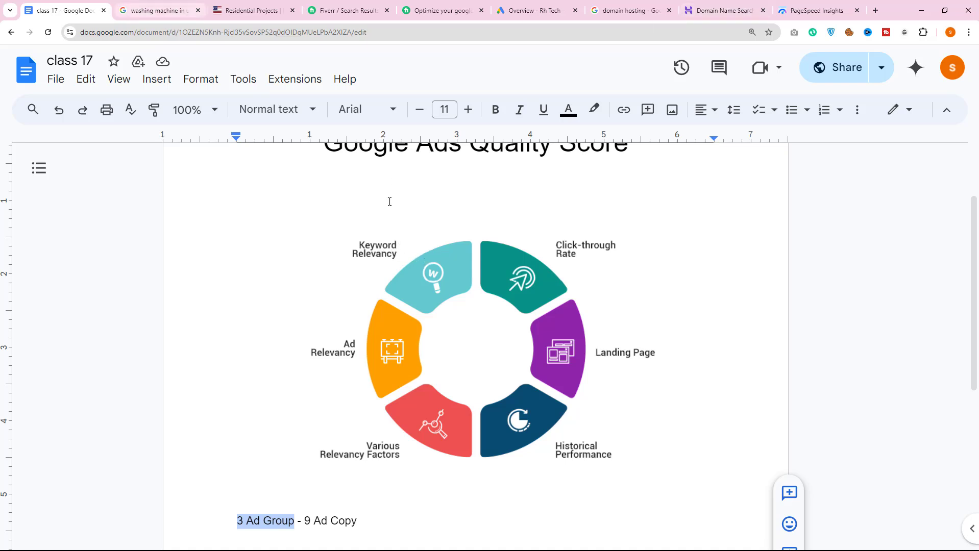
scroll(373, 333, down, 5)
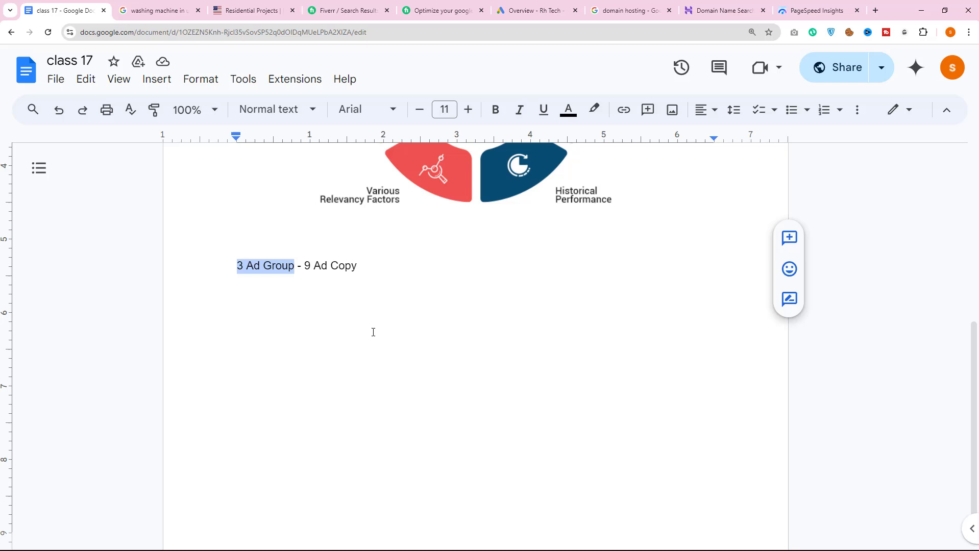
click(295, 266)
scroll(312, 319, up, 2)
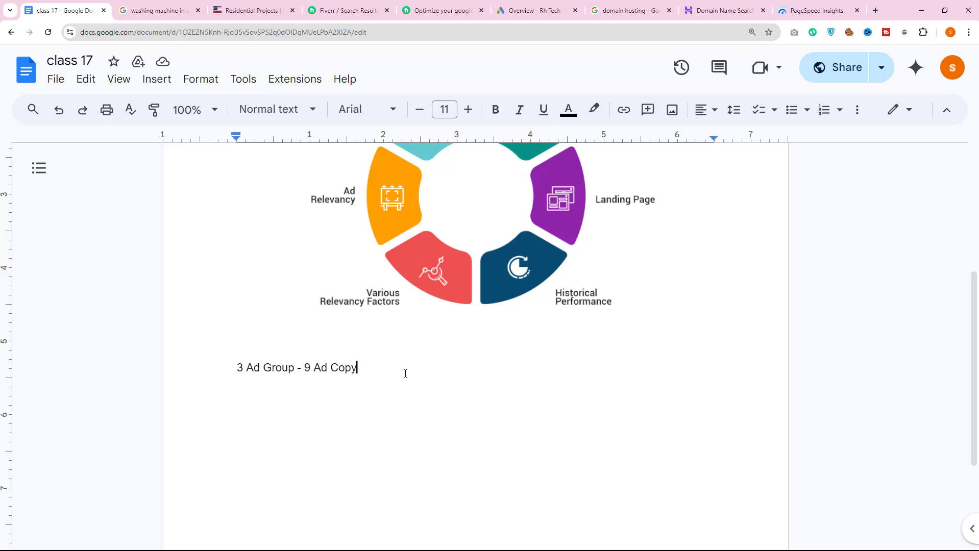
text(-)
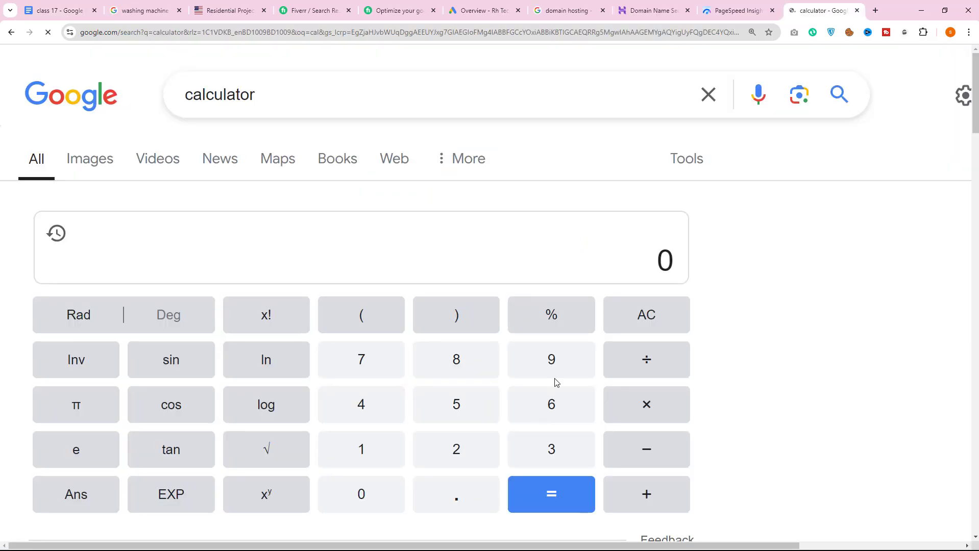
Multiply 9 by 15 in the Google calculator.
click(551, 359)
click(647, 405)
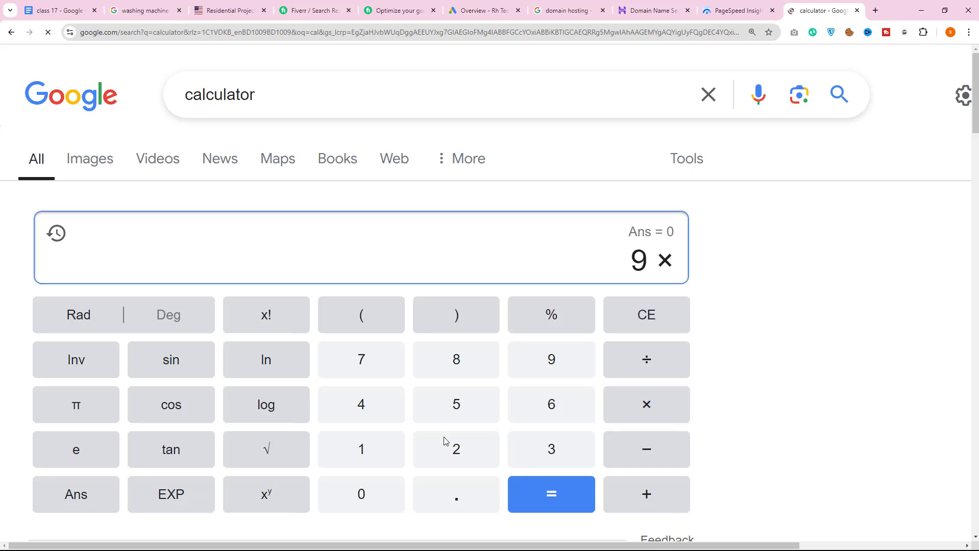
click(361, 450)
click(456, 404)
click(549, 495)
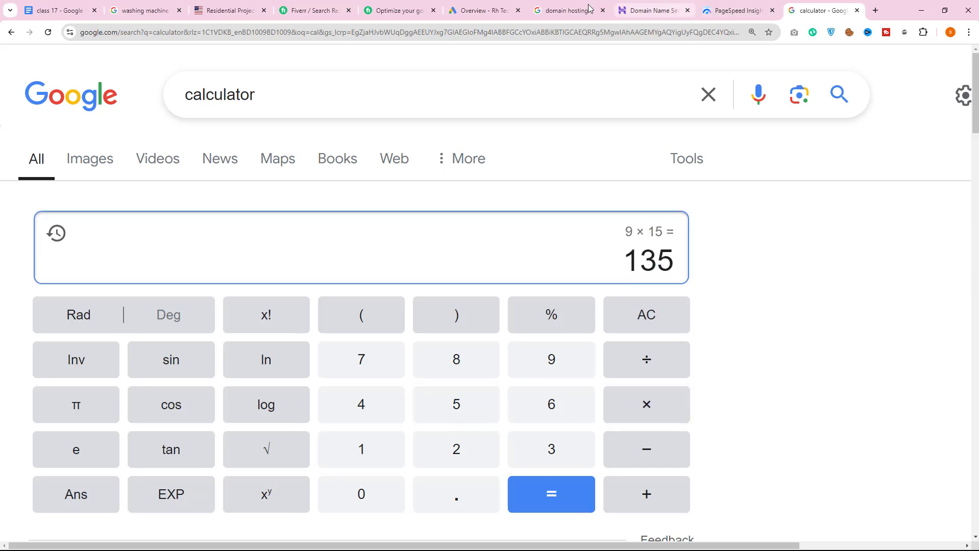
Switch to the Fiverr ad optimization gig and highlight "Expand & optimize your Keywords" in its package description.
click(87, 15)
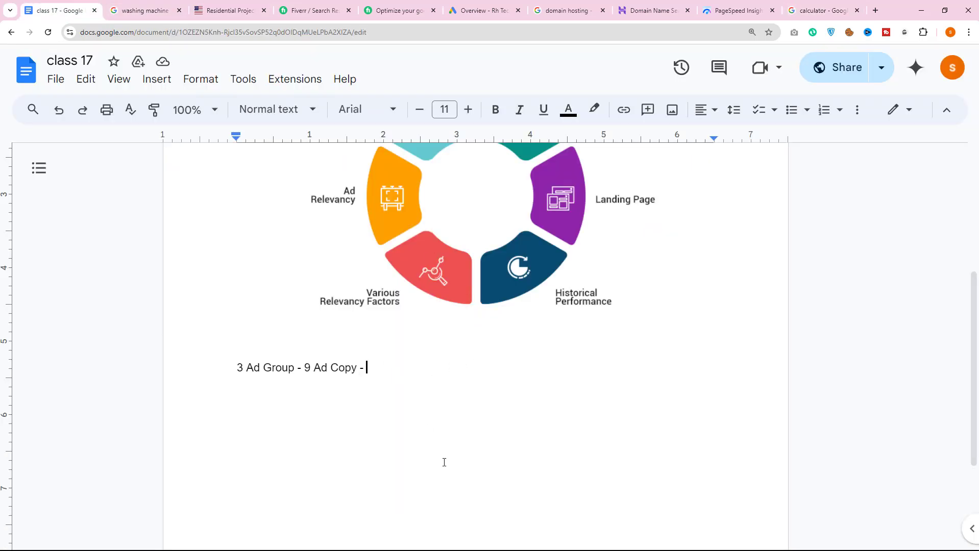
click(399, 9)
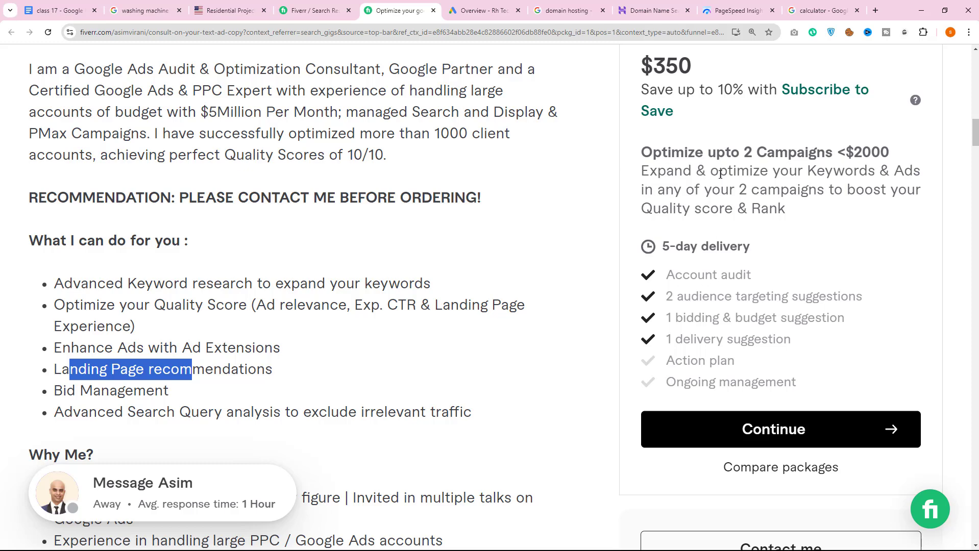
drag(643, 169, 875, 173)
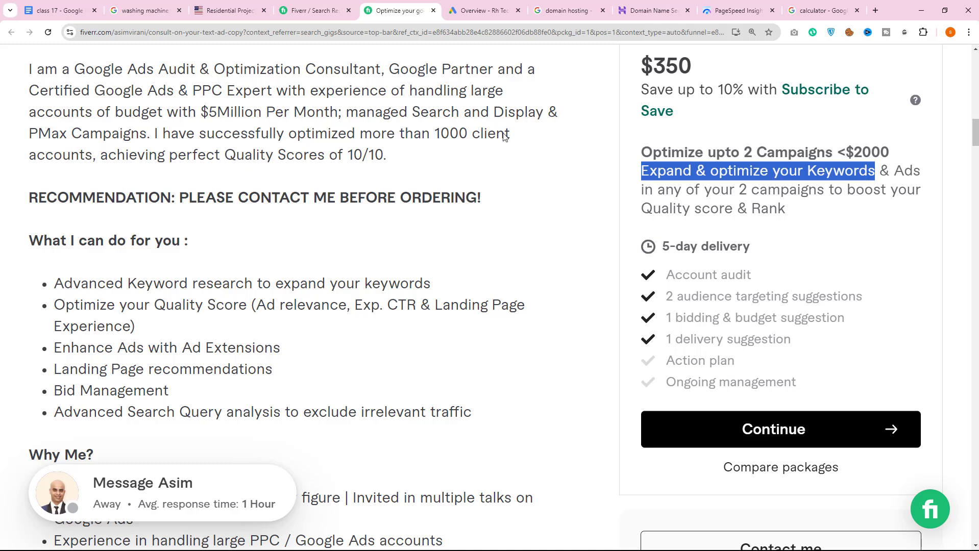
Return to the class 17 document and extend the ad copy note with "135 Headlines - 36 Descriptions".
click(60, 10)
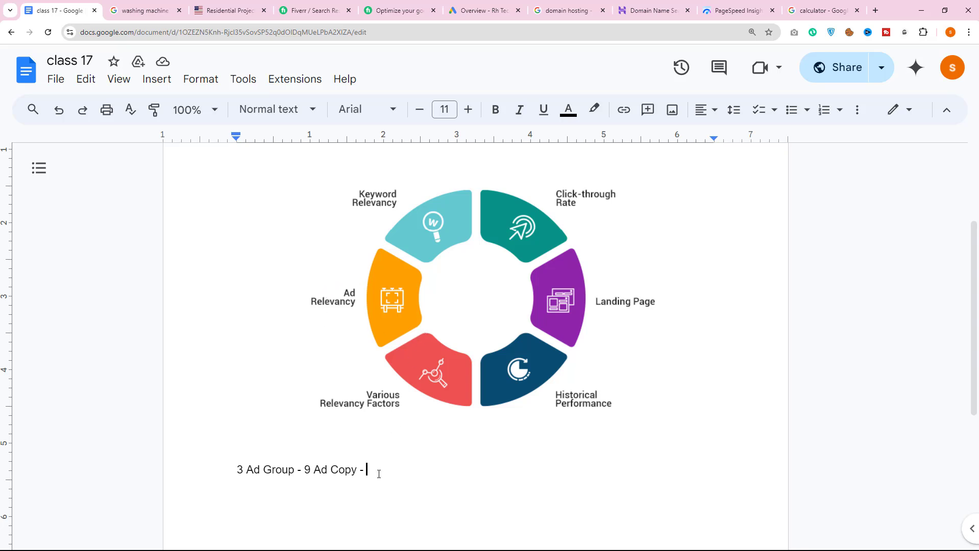
text(135 Headlines - )
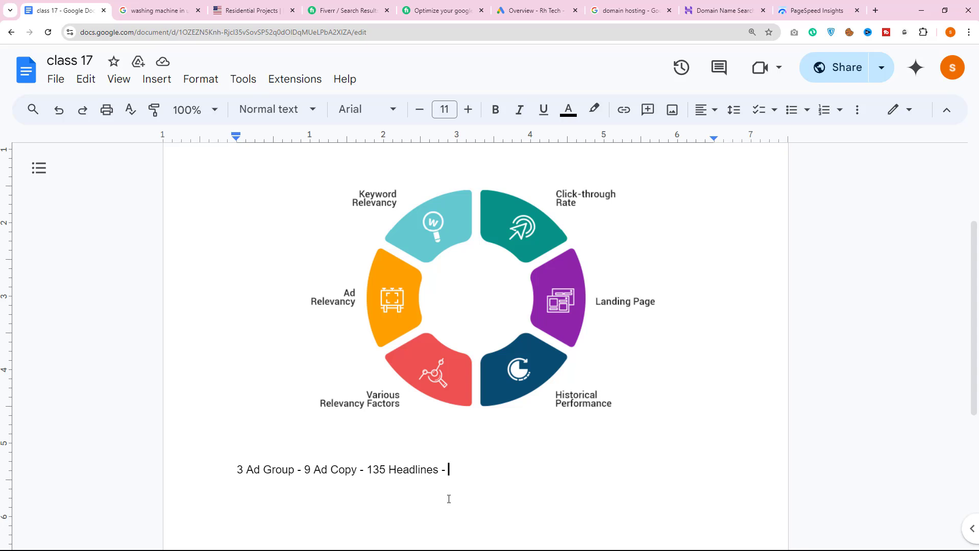
text(36 Descript)
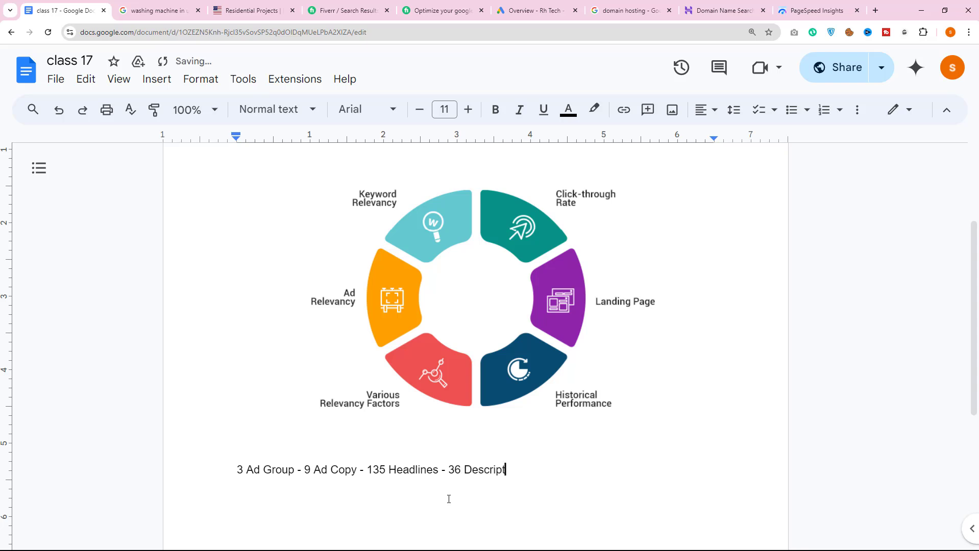
text(ions)
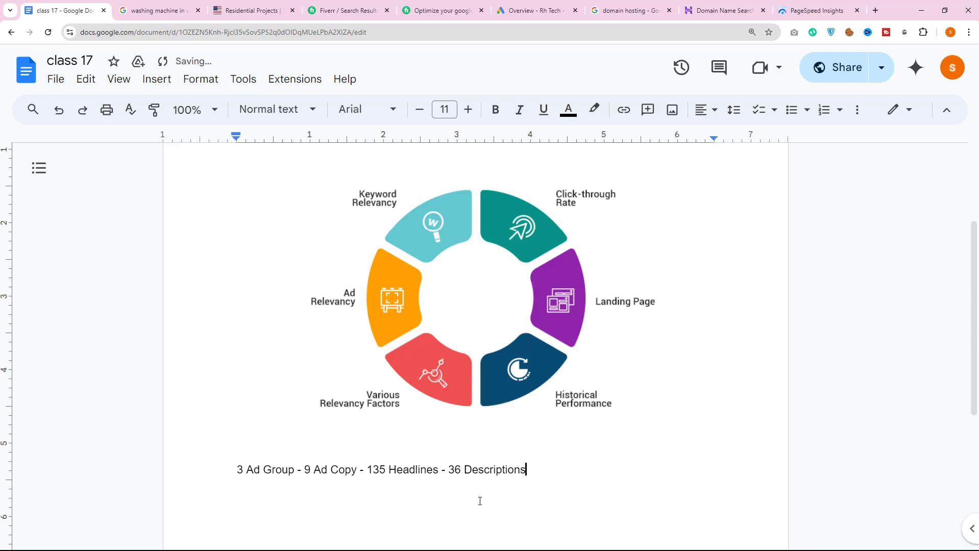
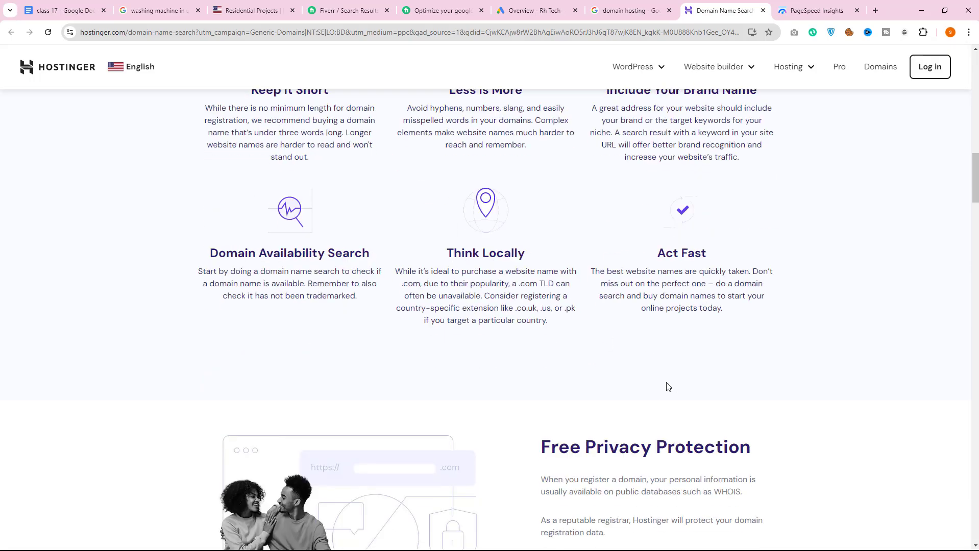
Review the Hostinger landing page sections and highlight "Domain" in the heading about transferring an already purchased domain.
scroll(667, 385, down, 4)
scroll(505, 298, down, 5)
scroll(509, 298, up, 4)
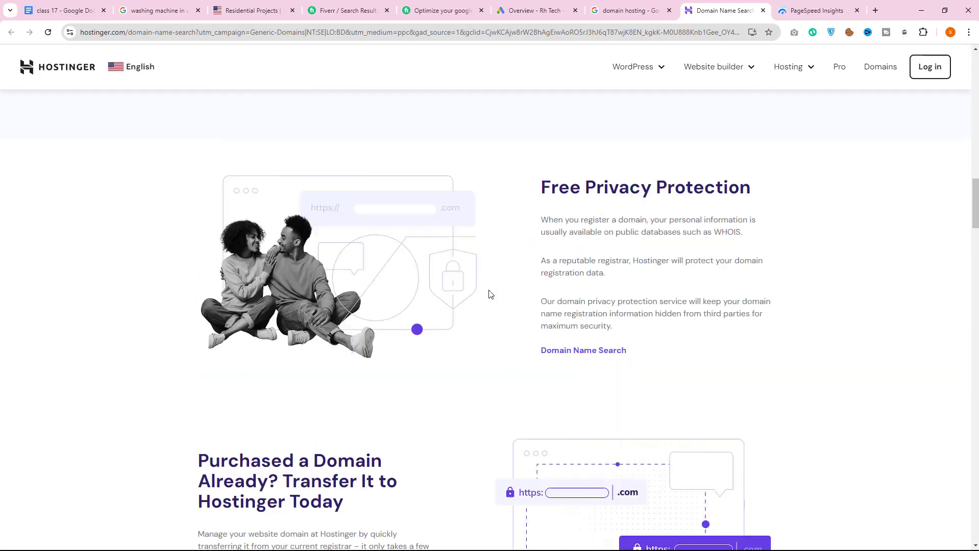
scroll(488, 291, down, 6)
drag(309, 158, 384, 163)
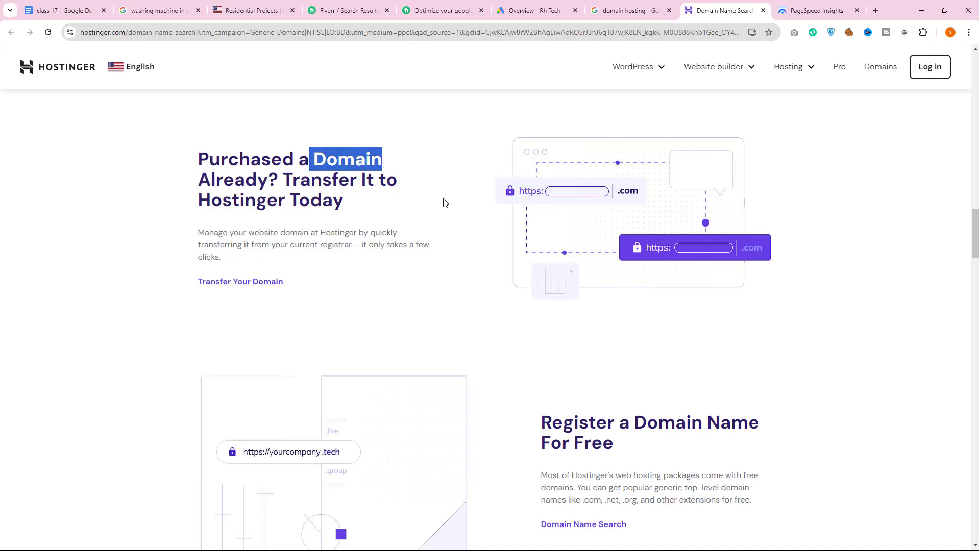
Check the quality score diagram in the class 17 document and the PageSpeed Insights report for hostinger.com, returning to the Hostinger page.
scroll(442, 201, up, 20)
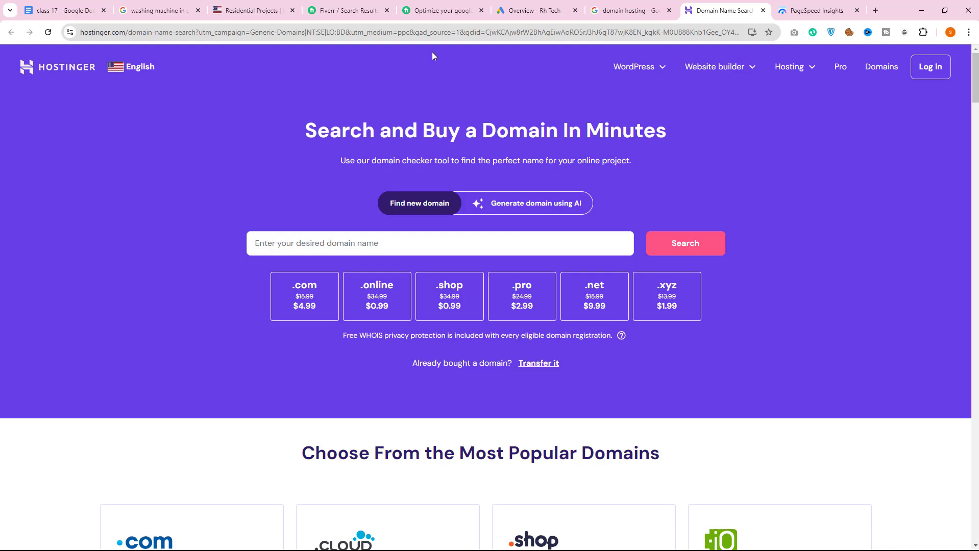
click(39, 9)
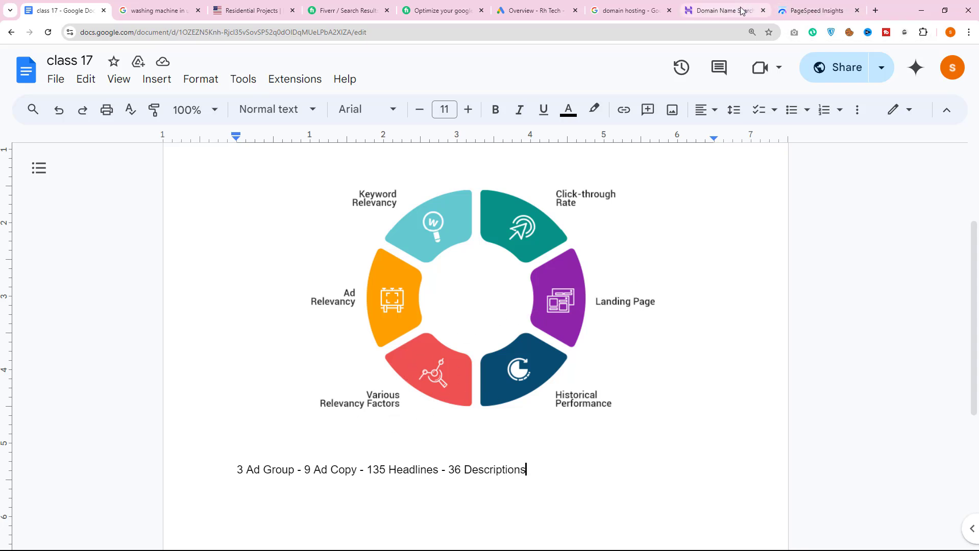
click(800, 15)
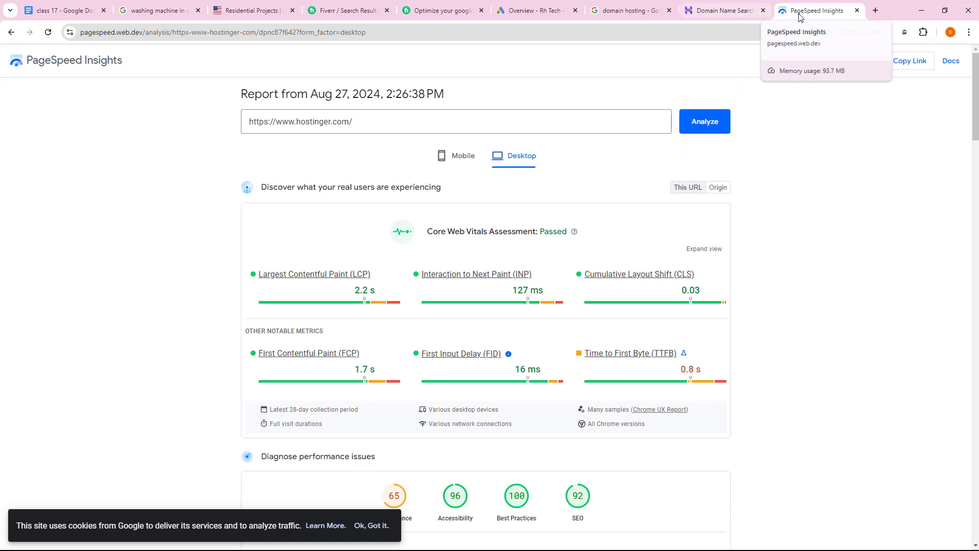
click(724, 11)
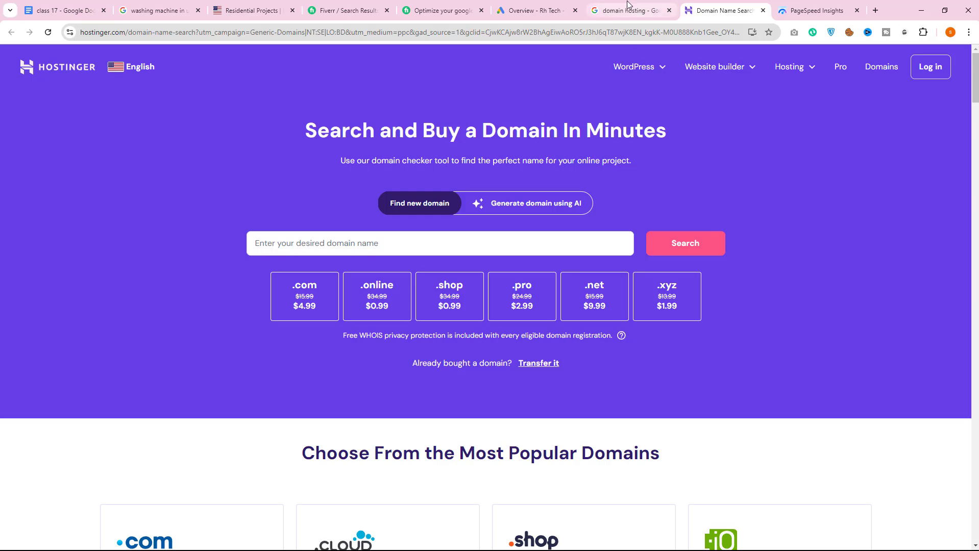
In the "domain hosting" Google results, highlight "Web Hosting" in the Hostinger ad's deal line and "hosting" in the search query.
click(643, 8)
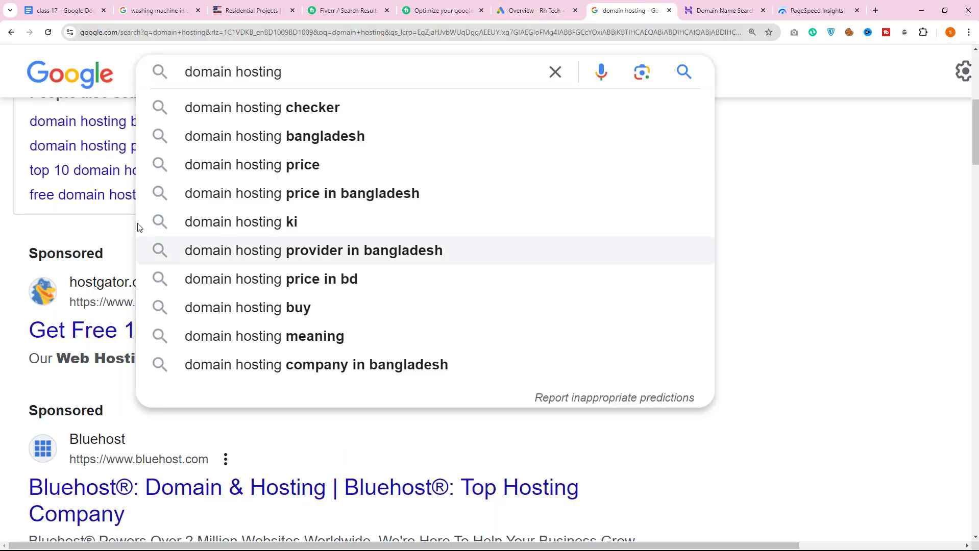
click(2, 249)
scroll(2, 249, up, 4)
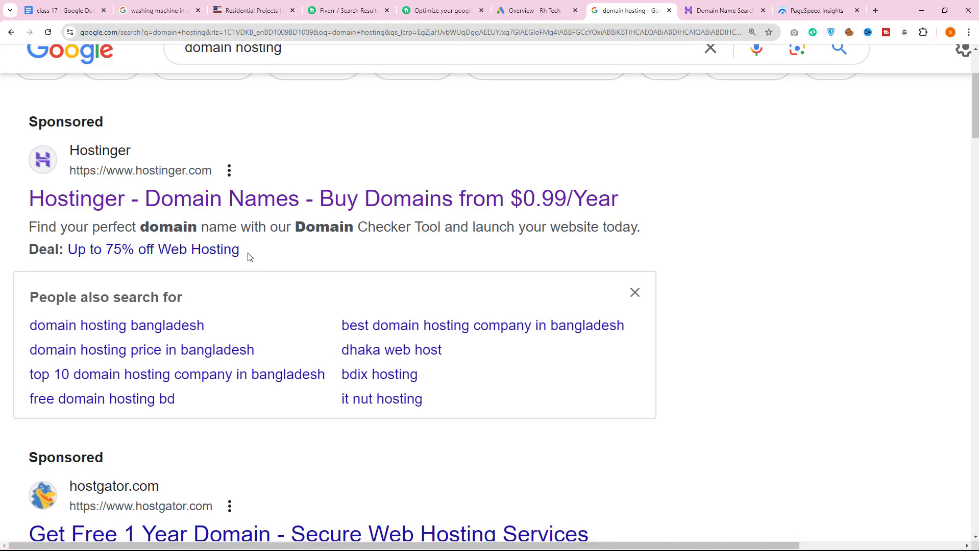
drag(247, 255, 156, 253)
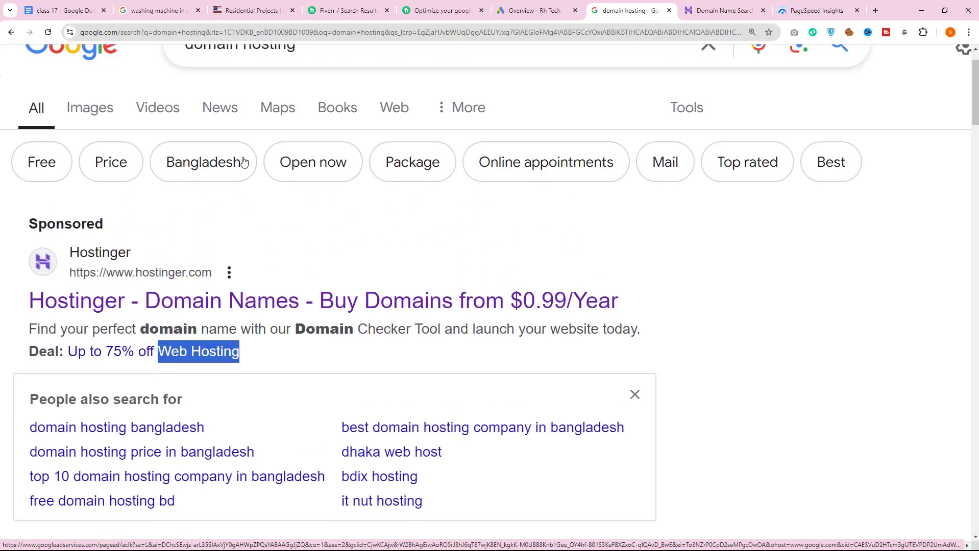
scroll(229, 204, up, 3)
drag(244, 96, 334, 101)
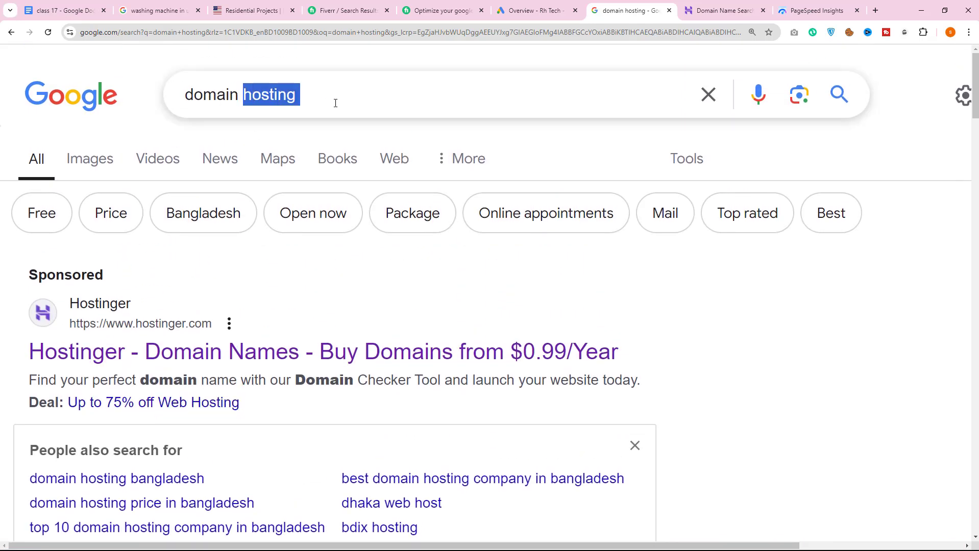
click(181, 61)
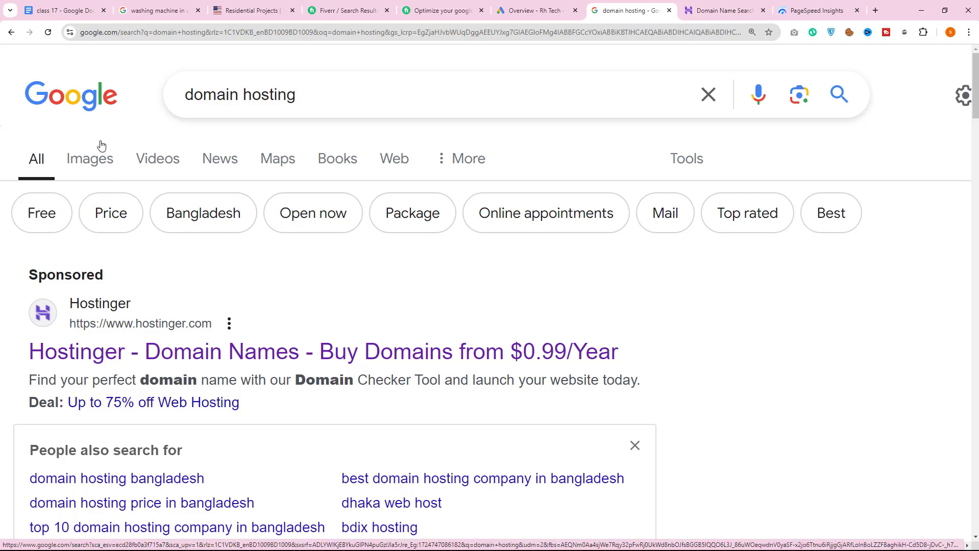
Glance at the quality score diagram, switch to the Google Ads overview and dismiss the account protection alert.
click(61, 10)
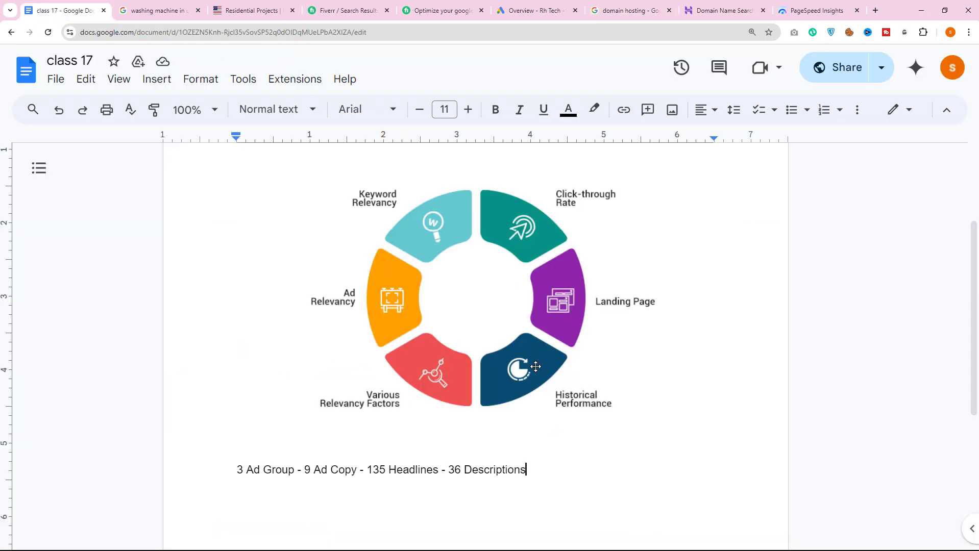
click(533, 11)
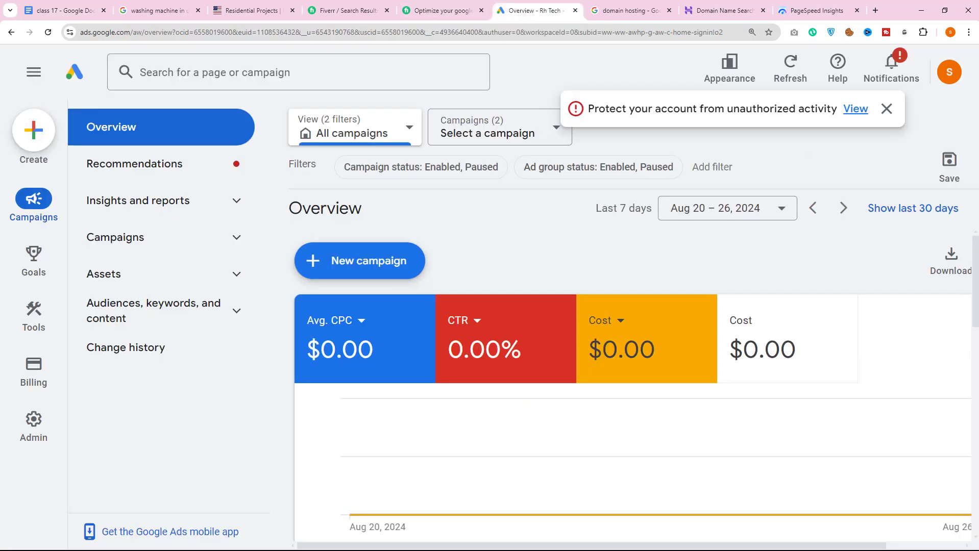
click(887, 108)
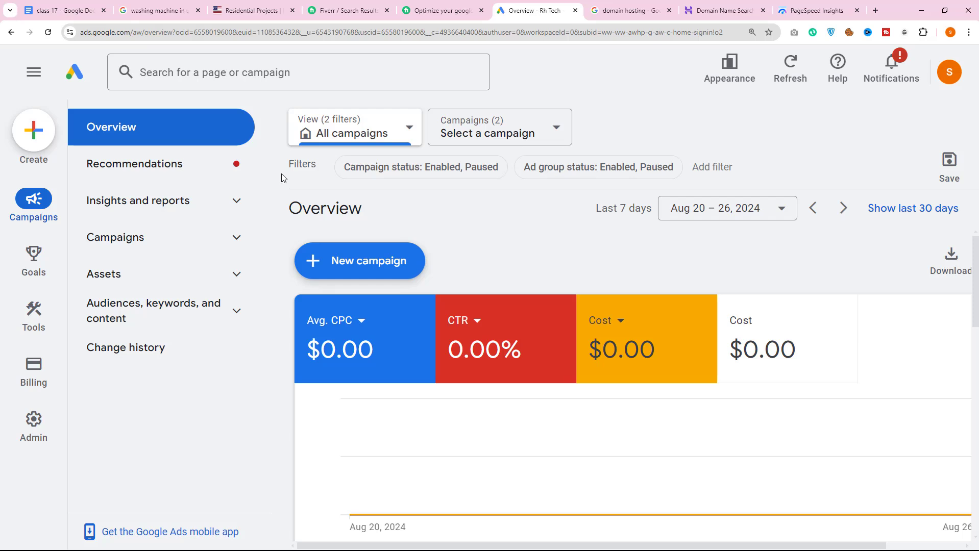
mouse_move(33, 375)
Return to the class 17 document and highlight the "Google Ads Quality Score" title above the diagram.
click(29, 12)
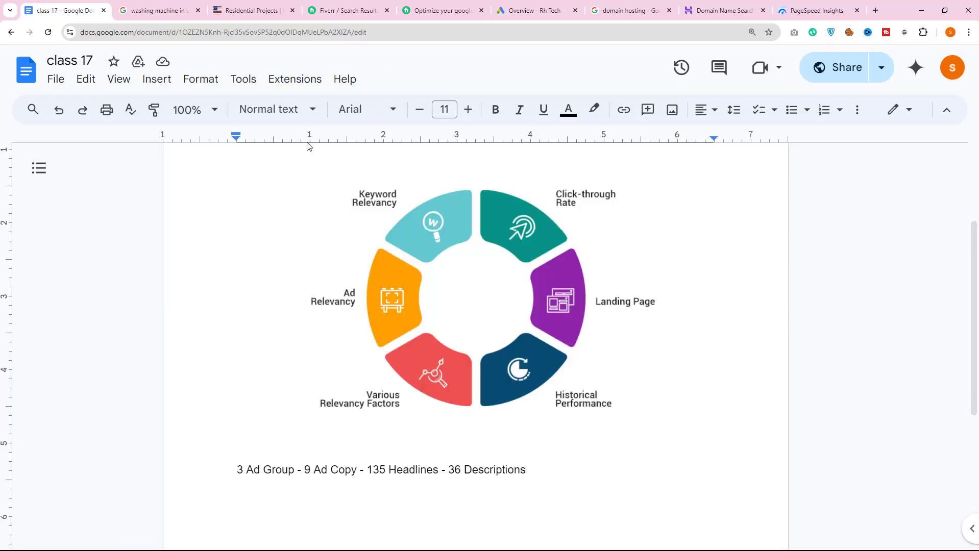
scroll(382, 239, up, 3)
drag(322, 246, 641, 246)
scroll(638, 252, down, 2)
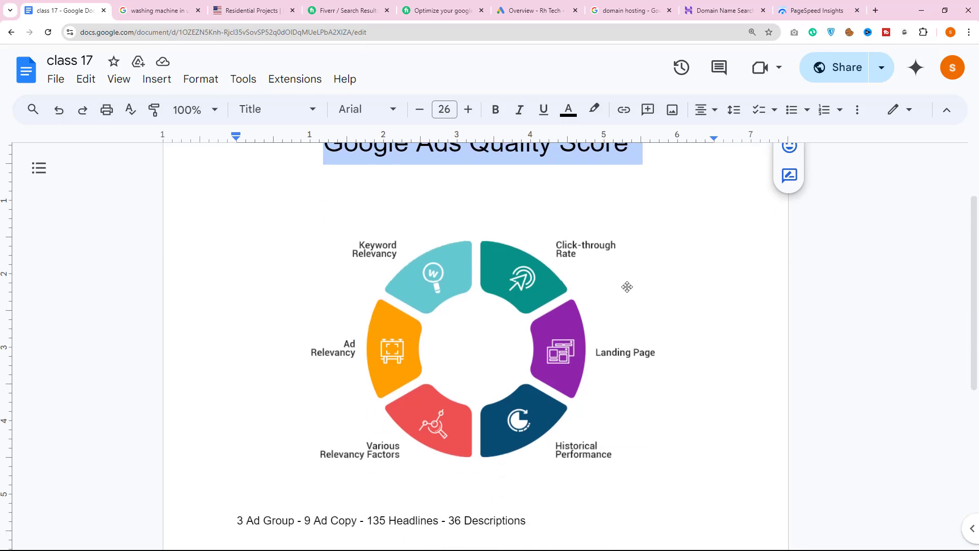
scroll(585, 263, up, 1)
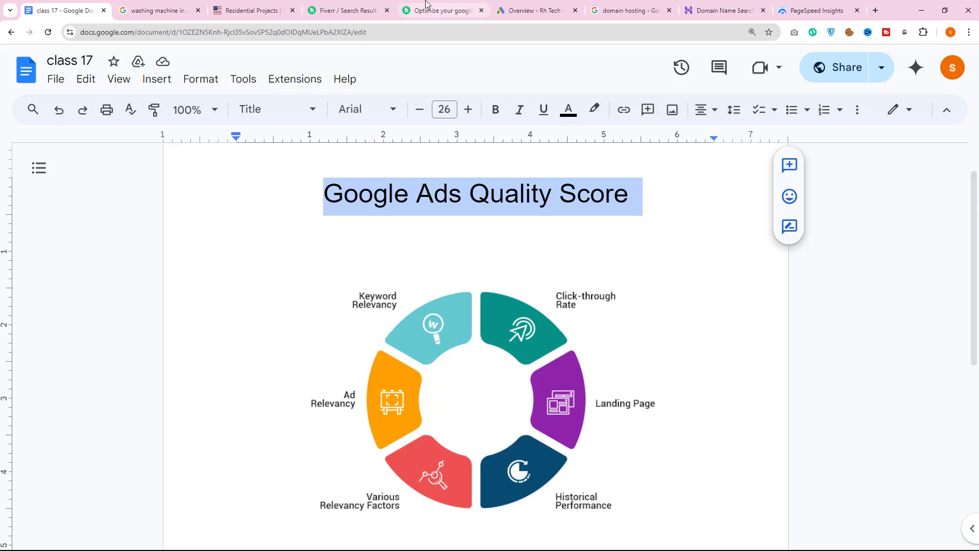
mouse_move(436, 11)
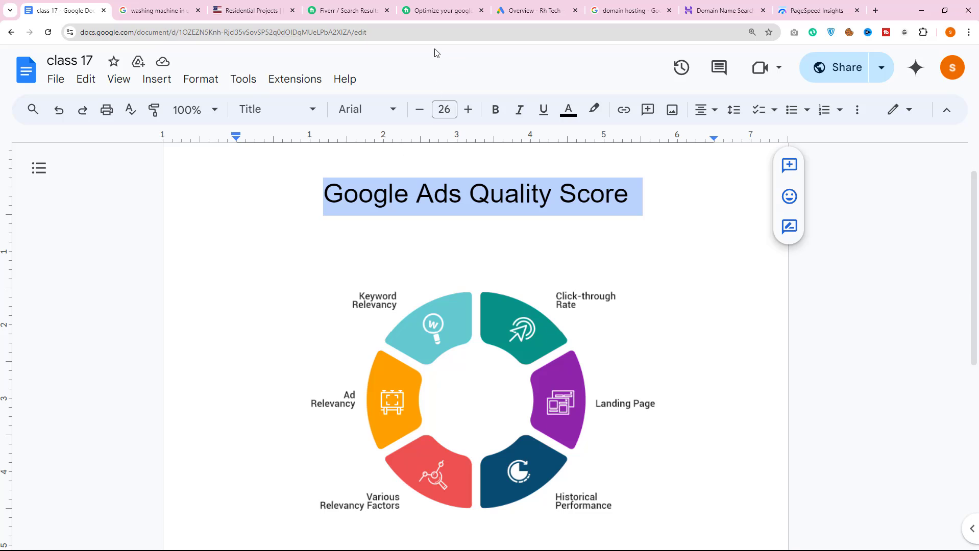
Switch to Google Ads and open the keyword discovery form in Keyword Planner.
click(500, 6)
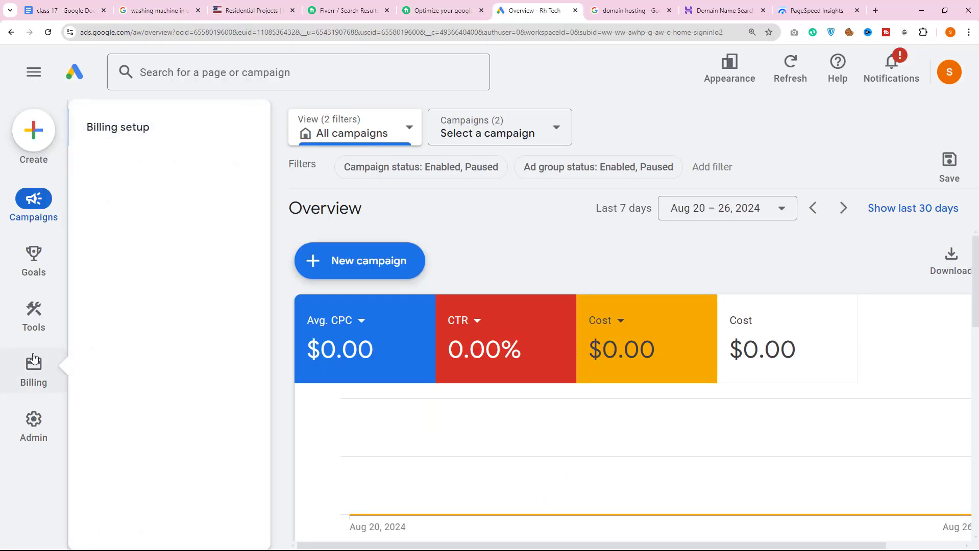
mouse_move(34, 316)
click(146, 135)
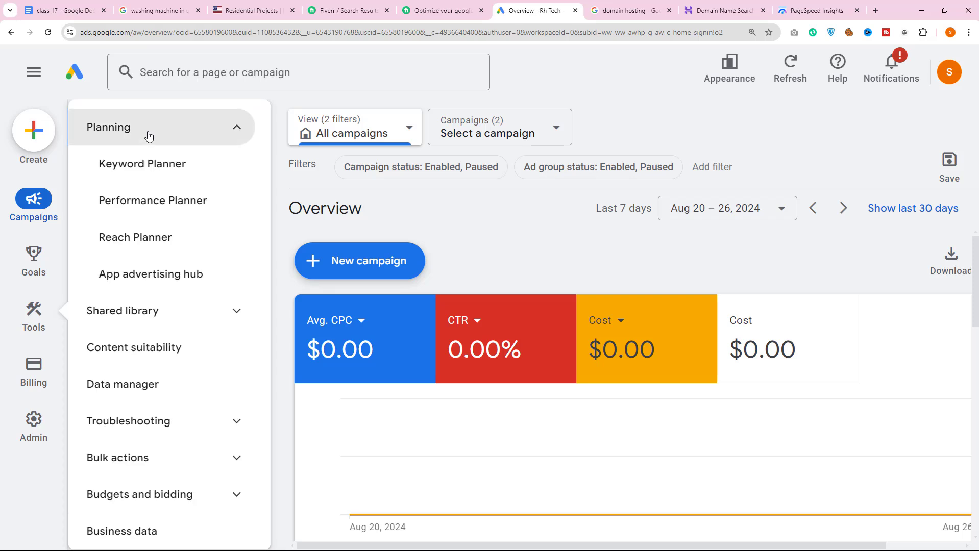
click(149, 164)
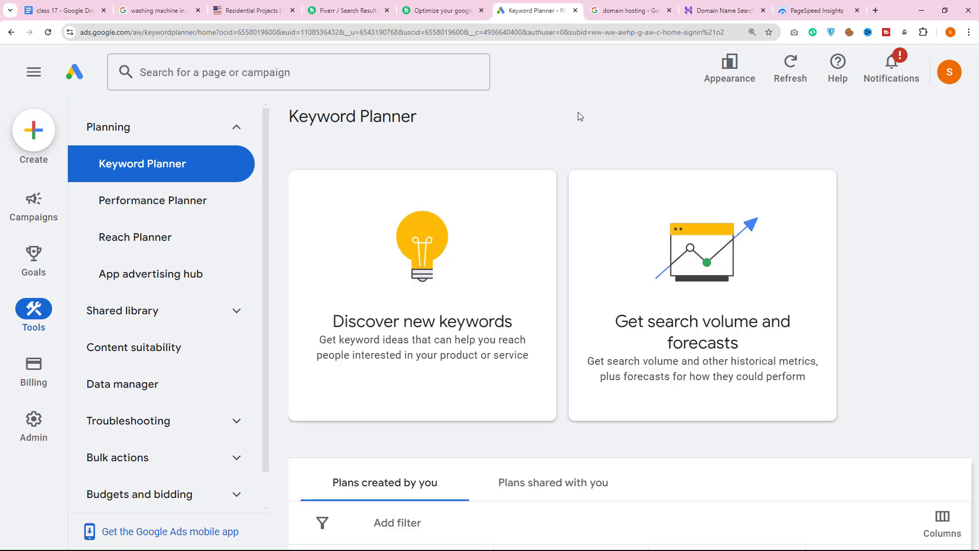
click(476, 320)
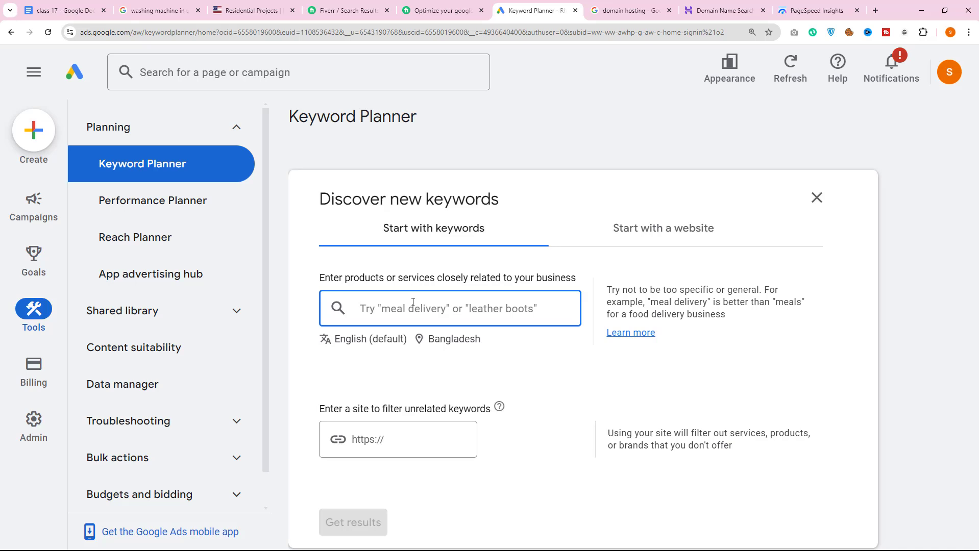
Get keyword ideas for "domain hosting" with the English and Bangladesh settings.
text(domain )
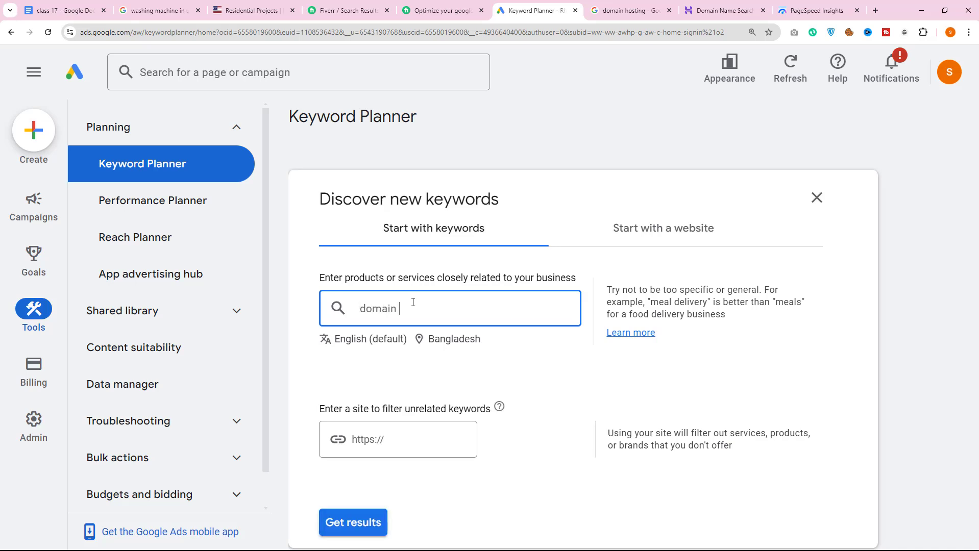
text(hosting)
key(Return)
scroll(357, 388, down, 2)
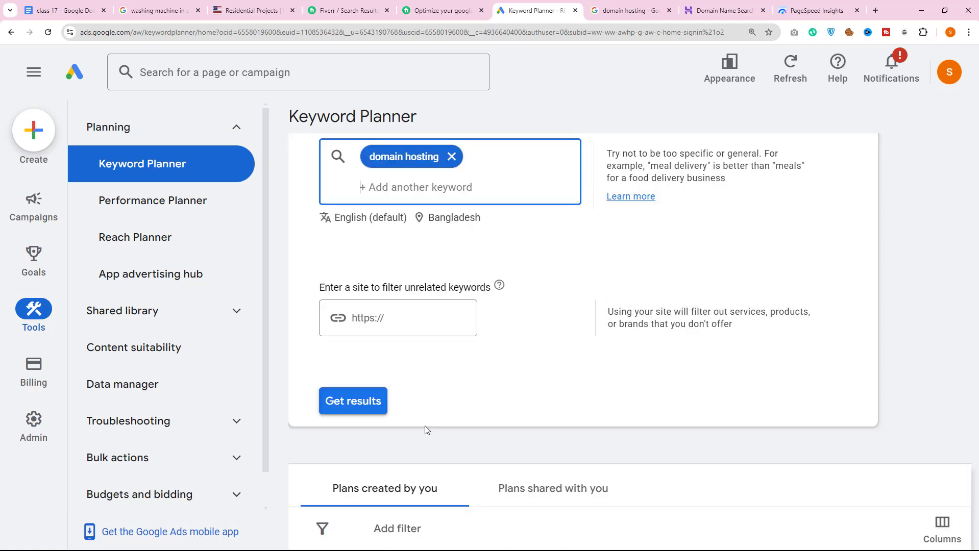
click(353, 397)
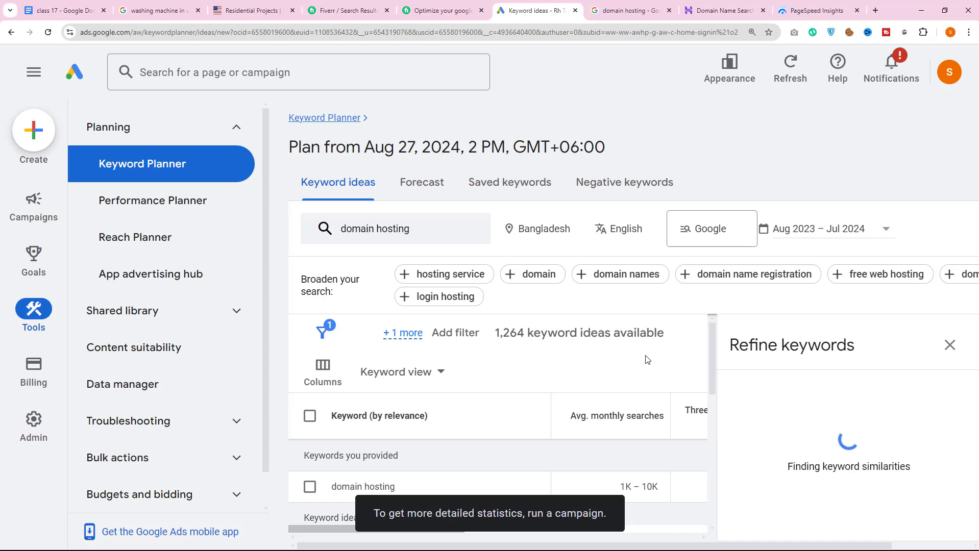
Close the keyword refinement pane and examine the low and high top-of-page bid ranges for the domain hosting keyword ideas.
click(950, 346)
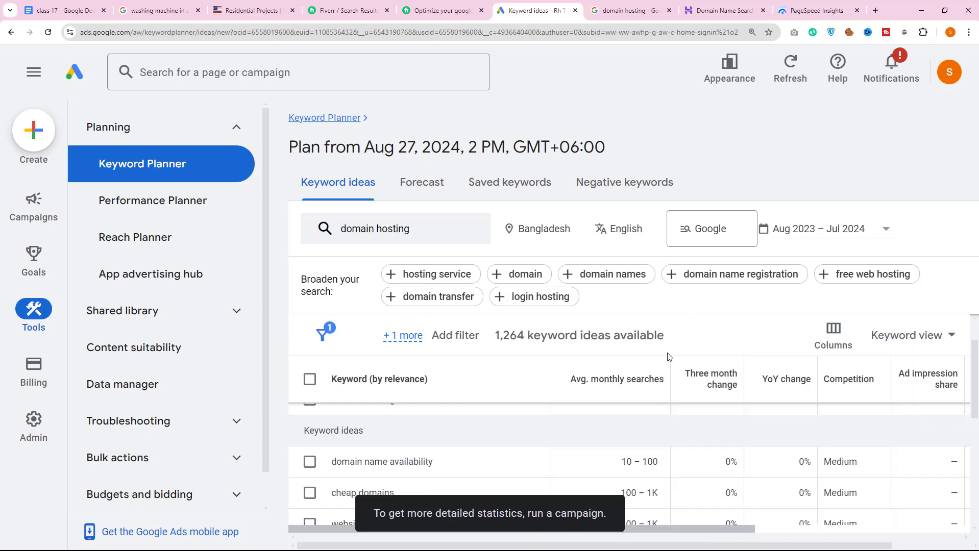
key(ctrl+minus)
key(ctrl+minus)
scroll(812, 355, up, 1)
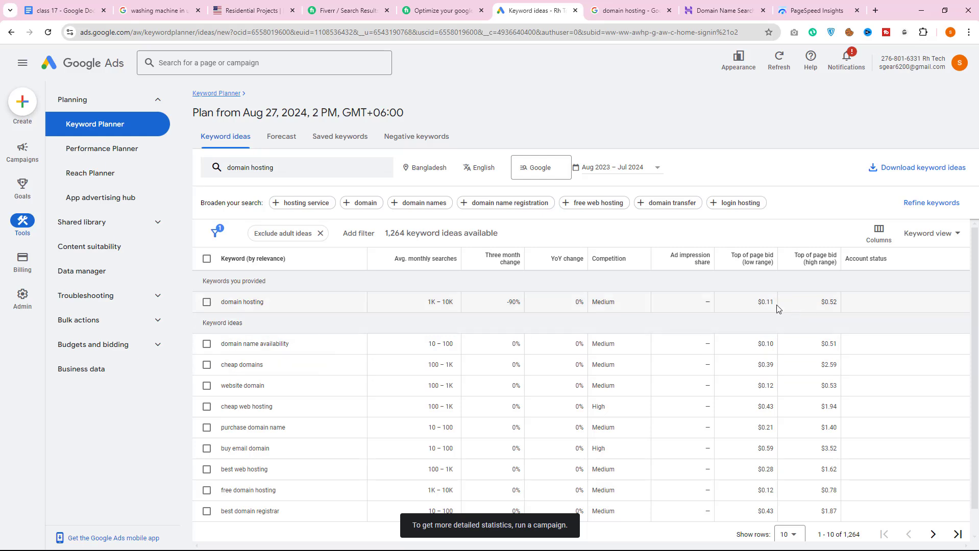
mouse_move(740, 266)
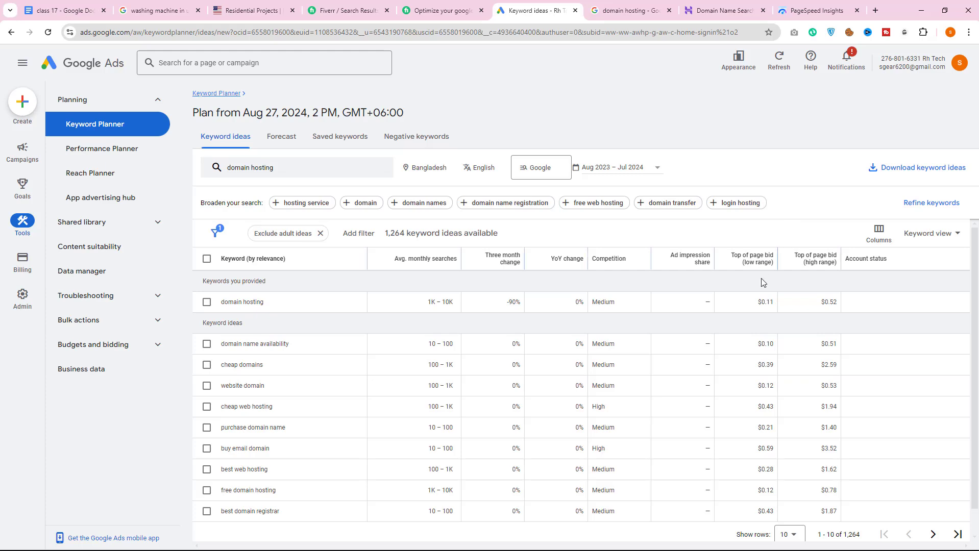
key(ctrl+plus)
key(ctrl+plus)
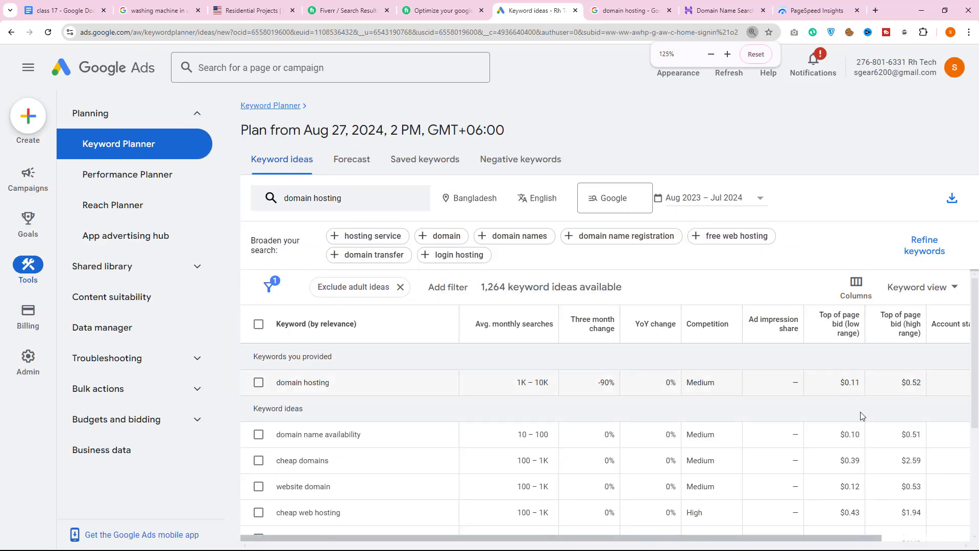
scroll(860, 388, down, 4)
scroll(857, 393, up, 4)
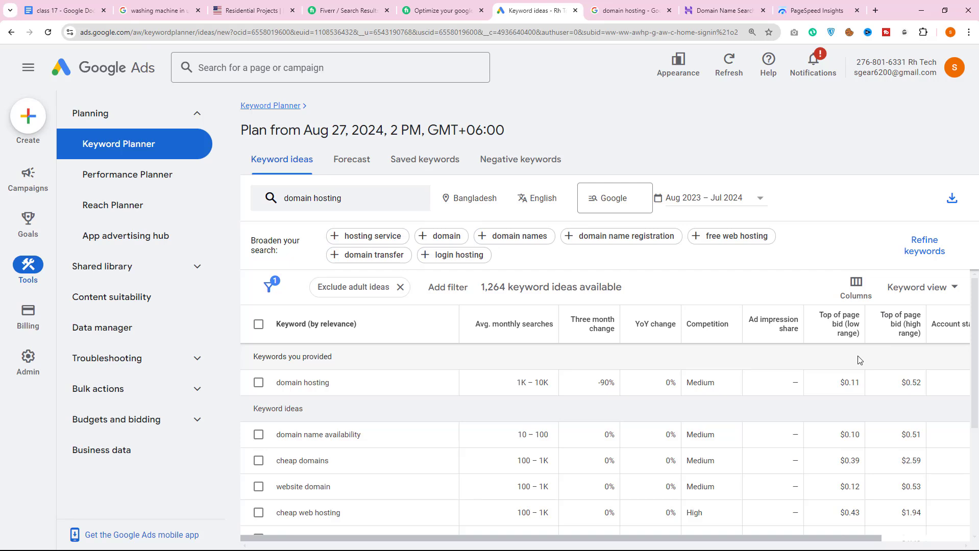
mouse_move(842, 331)
Switch to the Fiverr search results and open the campaign optimization and AdWords consultation call gigs in new tabs.
click(56, 10)
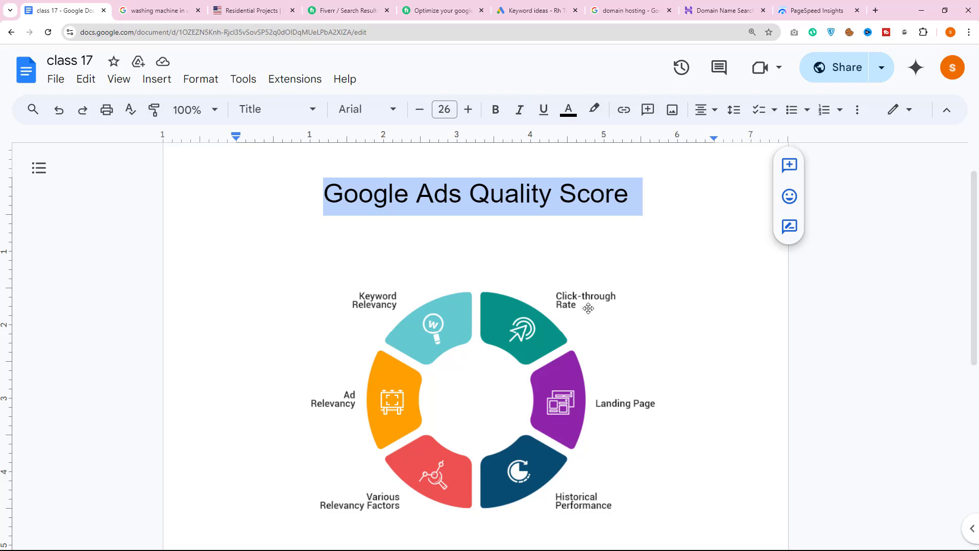
click(330, 10)
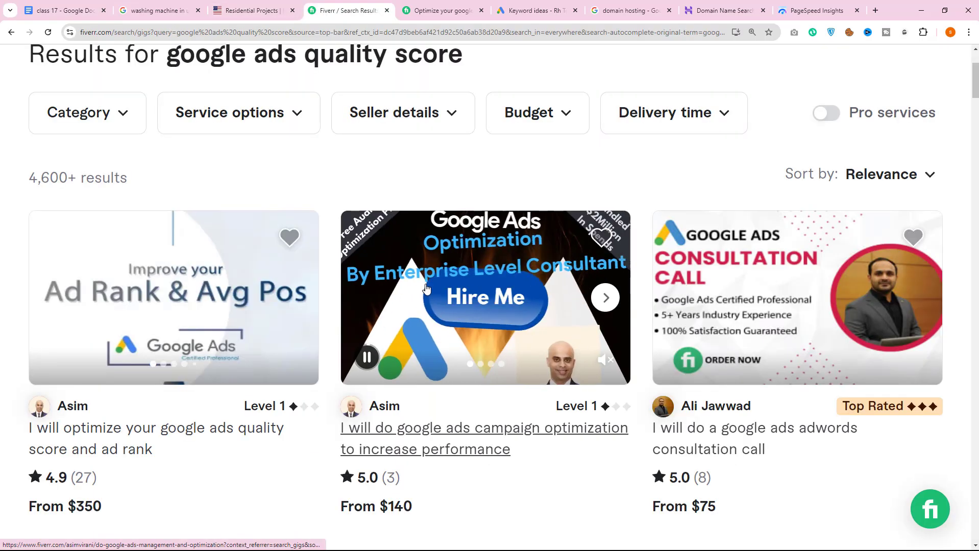
right_click(440, 430)
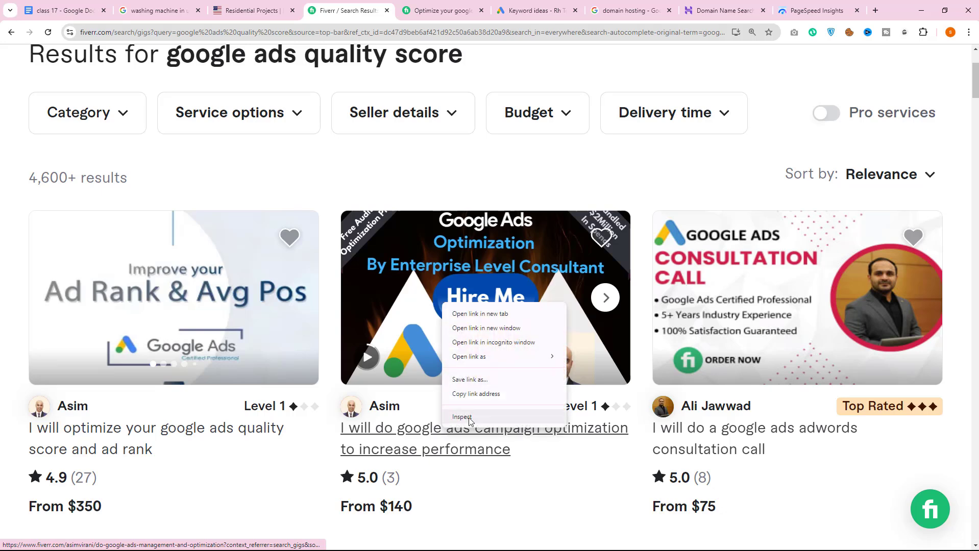
click(492, 314)
right_click(679, 430)
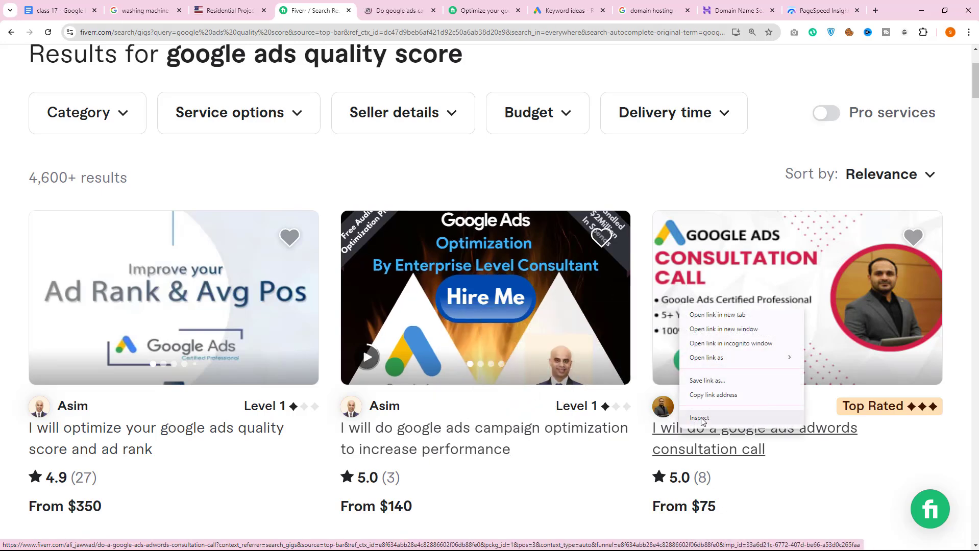
click(718, 315)
In the optimization gig's Basic package, highlight "Consult on your strategy & optimize your campaigns" and "$1000 spend".
key(ctrl+Tab)
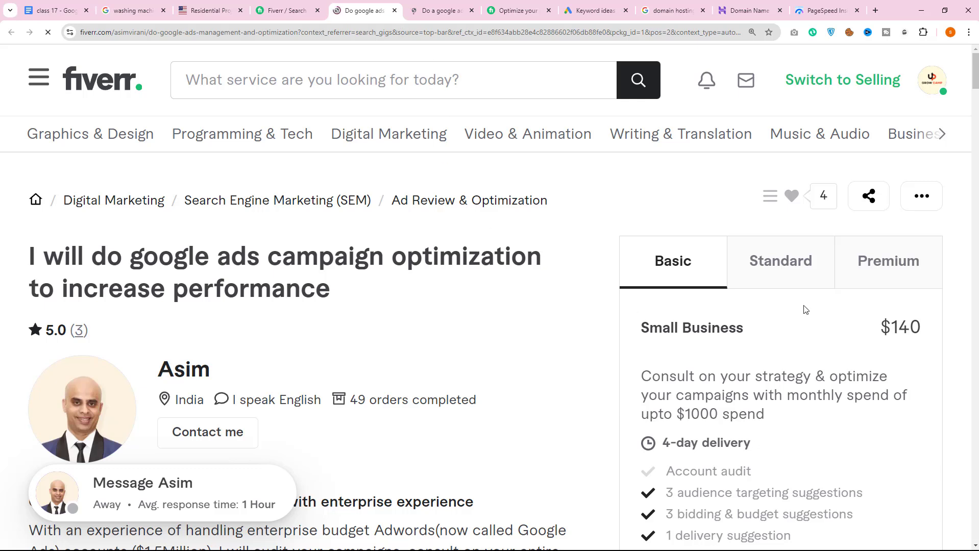
drag(642, 377, 756, 403)
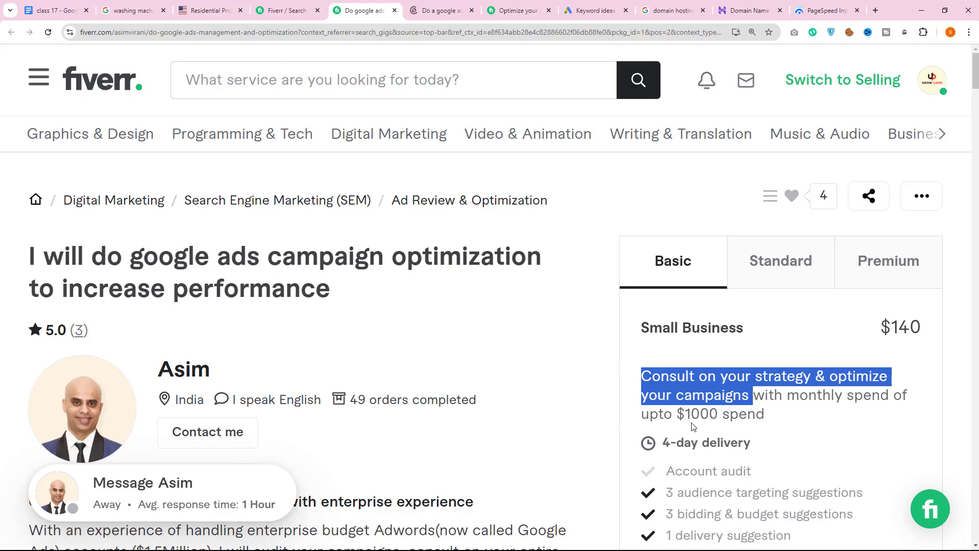
drag(677, 415, 765, 415)
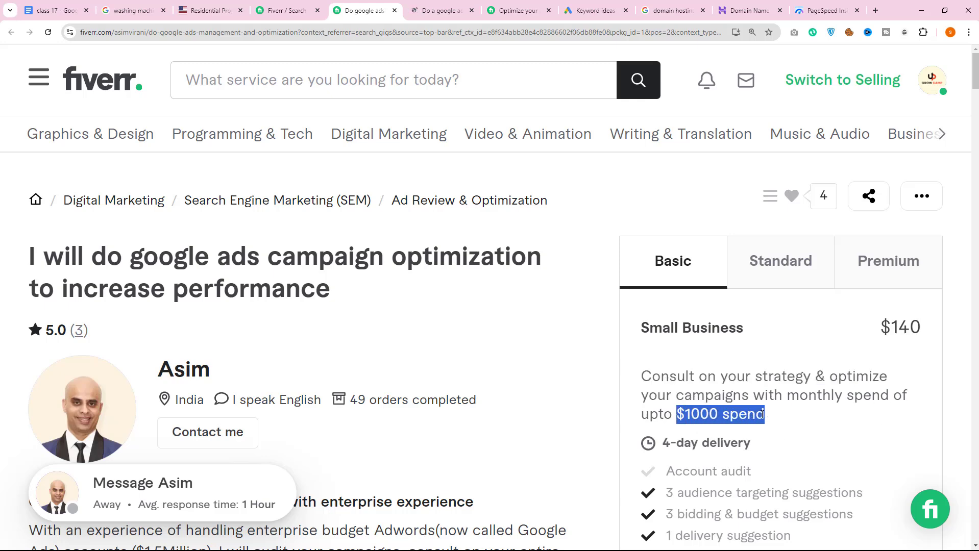
Expand the optimization gig's full description and highlight the "Landing Page Review - audit & optimization plan" item under "What I can do for you".
scroll(227, 406, down, 5)
scroll(227, 407, down, 3)
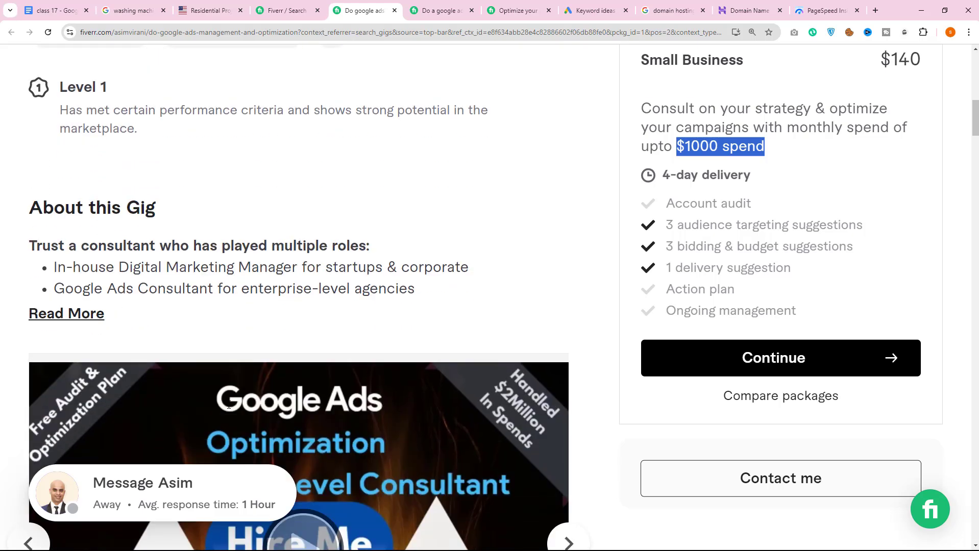
click(65, 313)
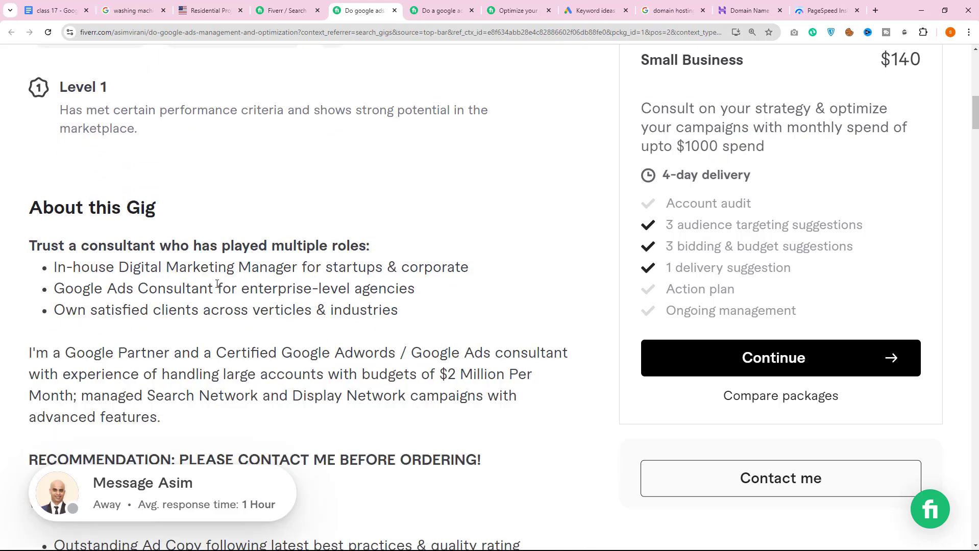
scroll(217, 284, down, 6)
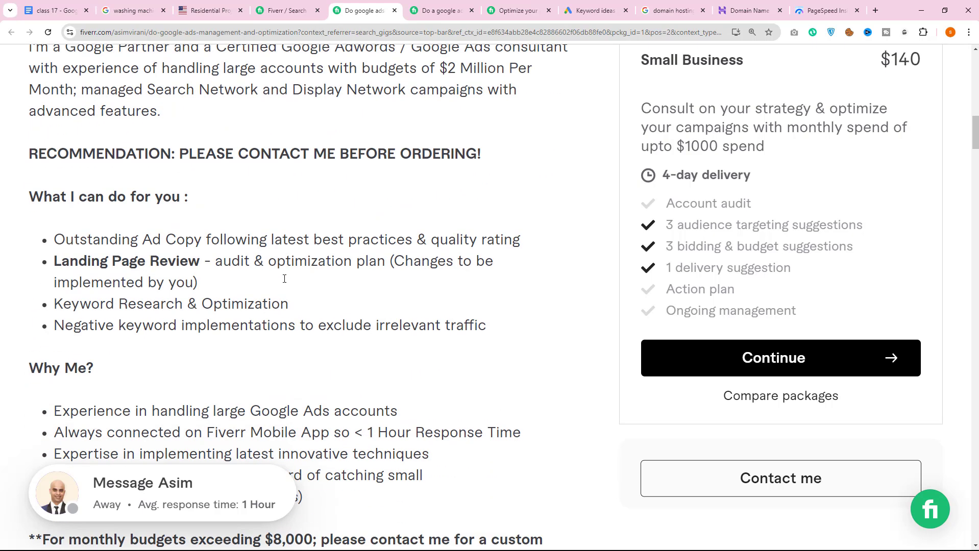
drag(61, 263, 289, 263)
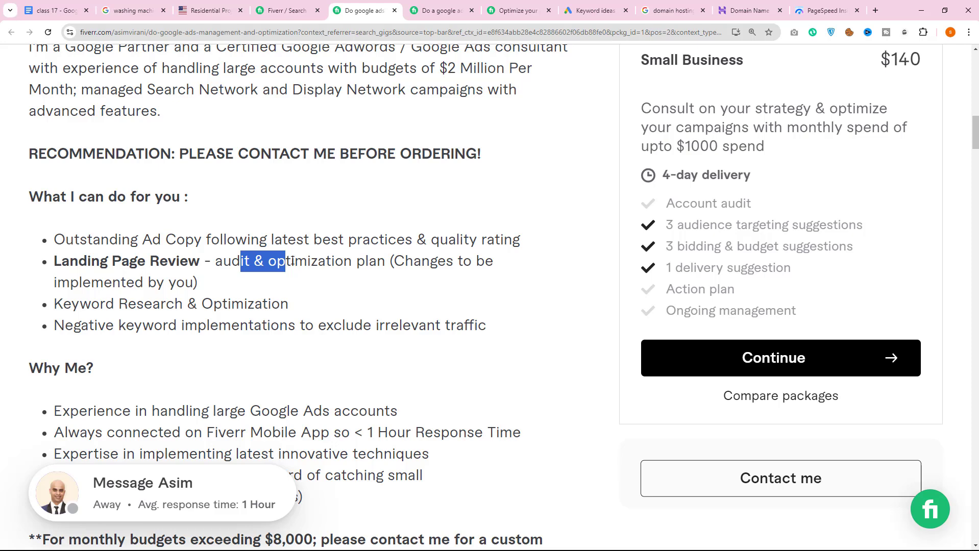
Check the Hostinger desktop scores in the PageSpeed Insights report and switch to the quality score diagram in the class 17 document.
click(822, 10)
scroll(520, 228, down, 4)
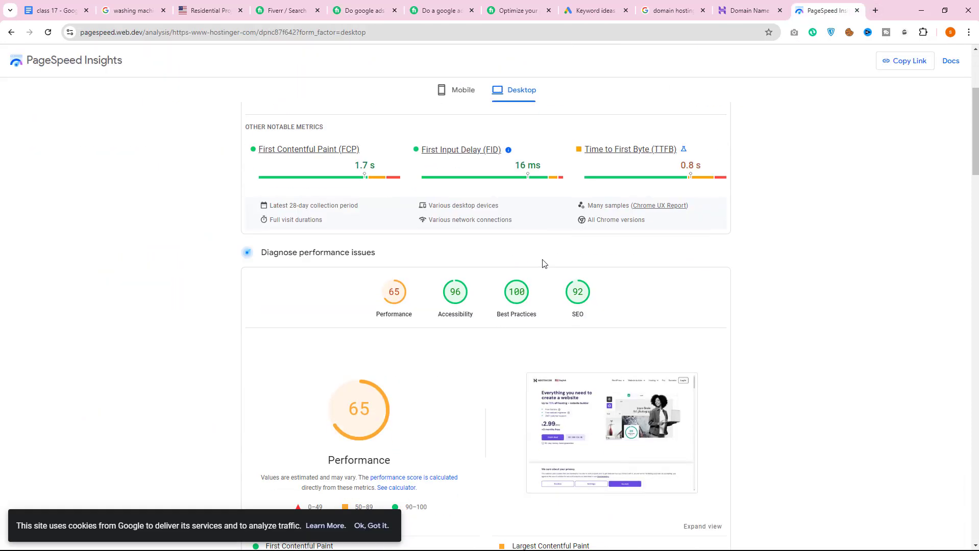
click(61, 5)
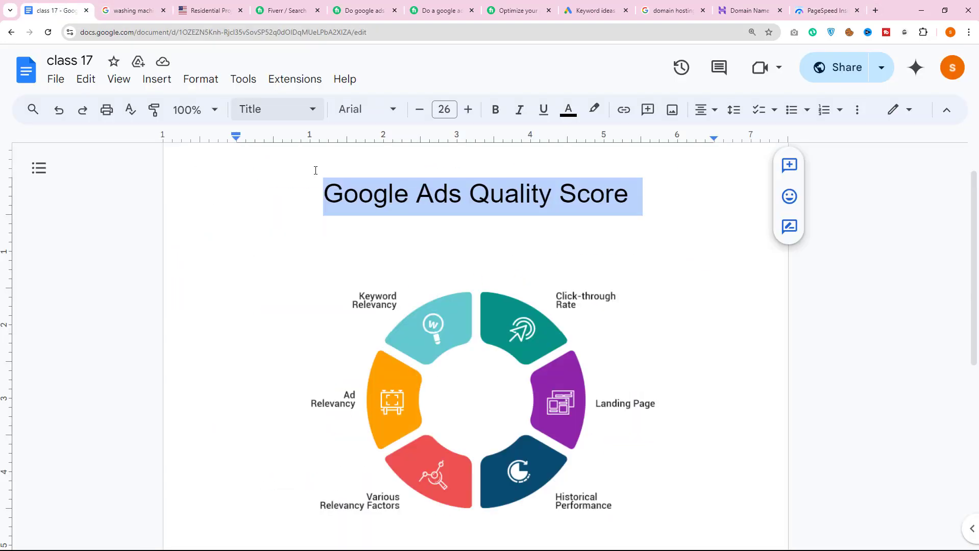
Back in the optimization gig, highlight the landing page changes, keyword research, negative keyword, ad copy and quality rating phrases in the services list.
click(349, 7)
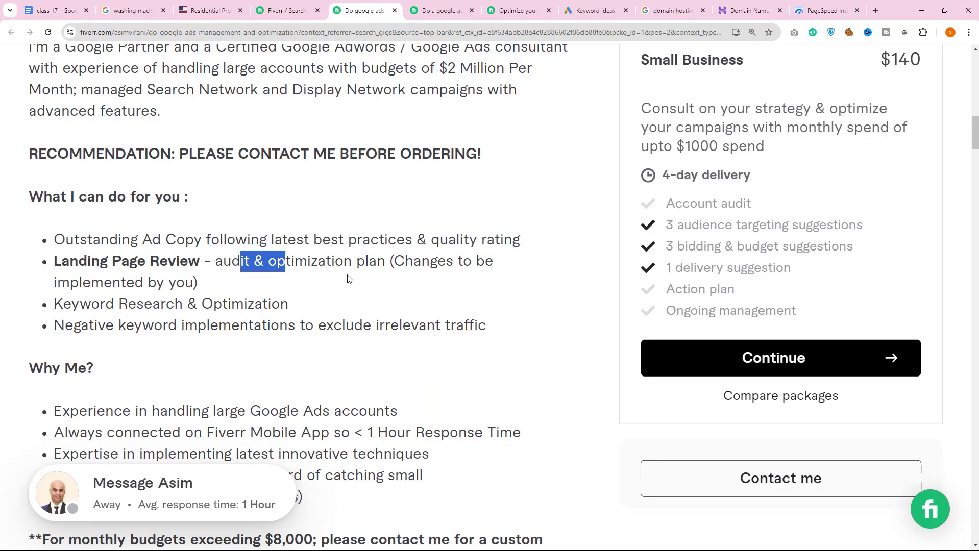
drag(413, 266, 186, 283)
drag(92, 302, 238, 309)
click(77, 327)
drag(78, 327, 420, 333)
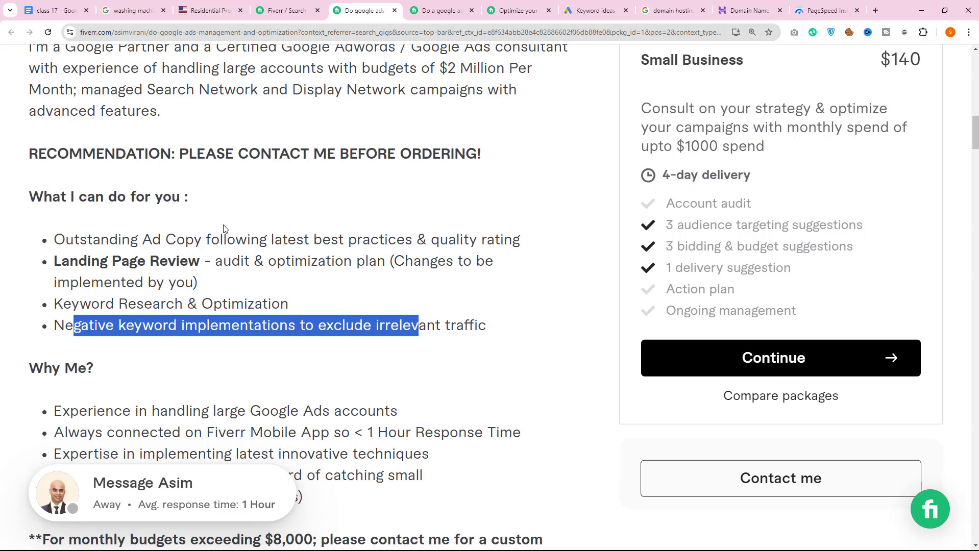
drag(137, 238, 174, 240)
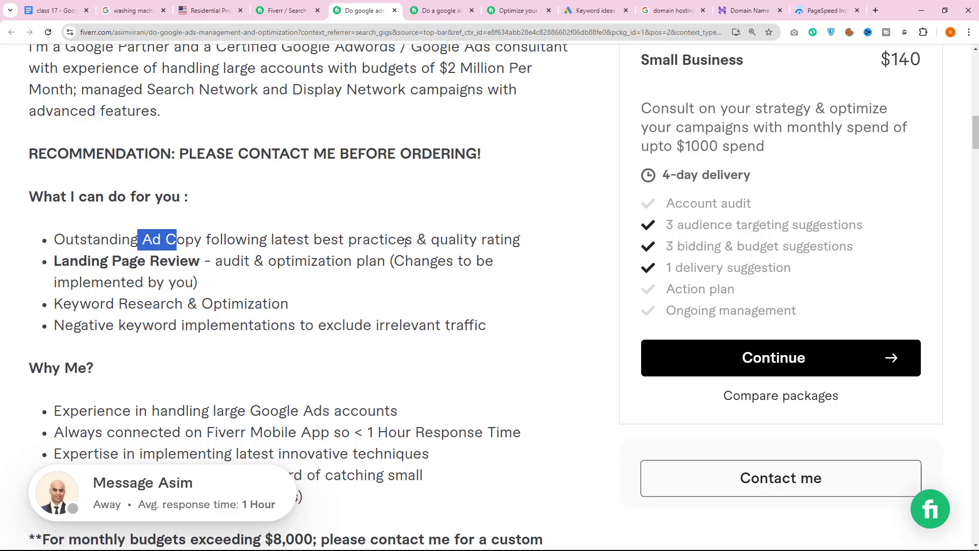
drag(490, 241, 530, 246)
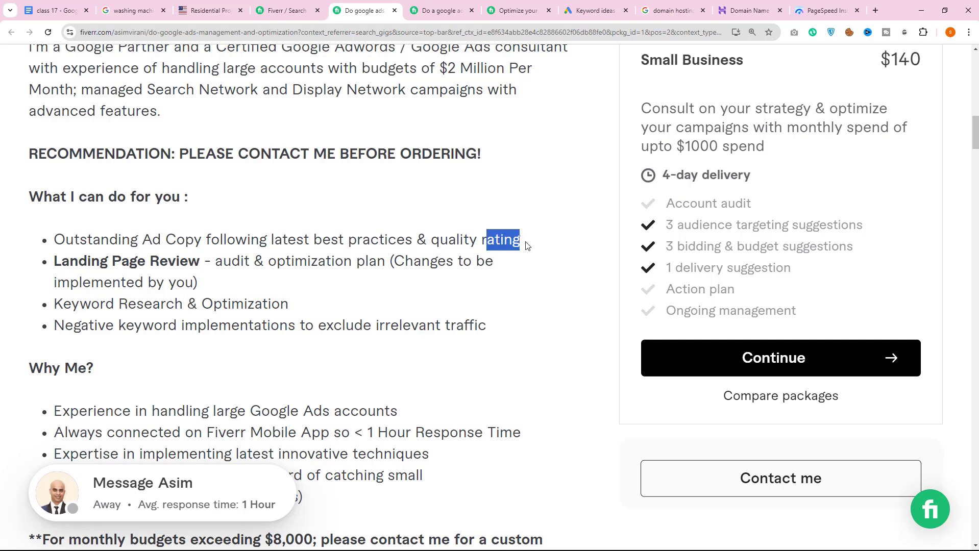
Return from the gig to the class 17 document and show the whole quality score factor diagram with the ad group line below it.
scroll(527, 246, up, 10)
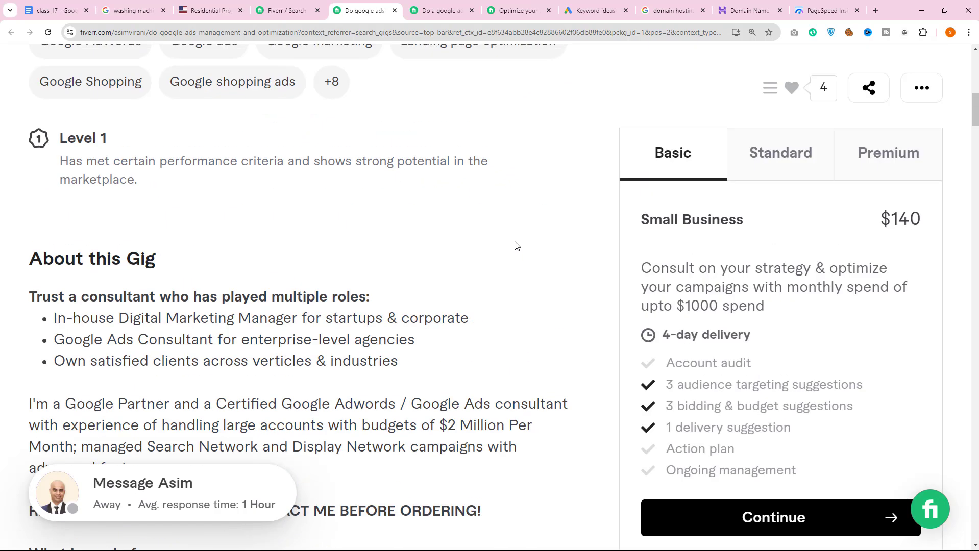
click(48, 10)
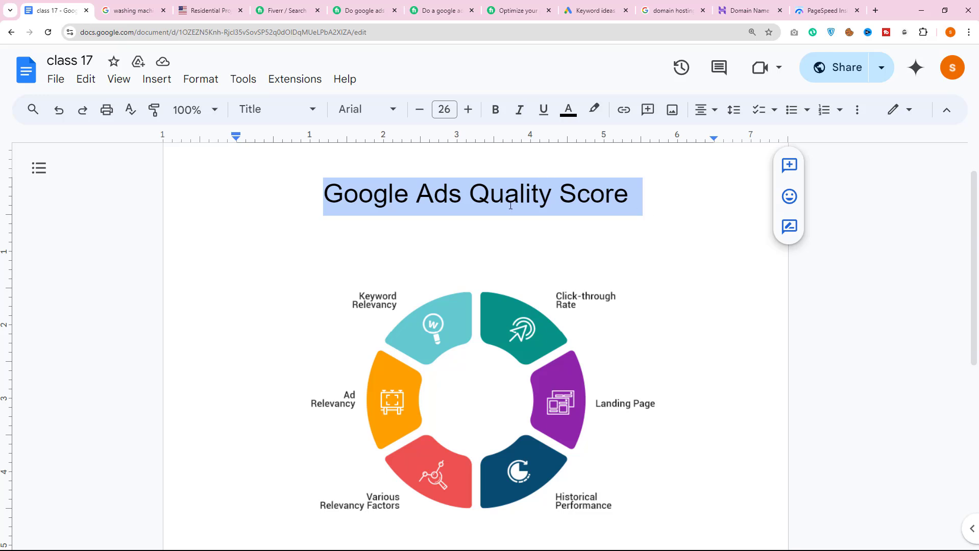
scroll(510, 209, down, 2)
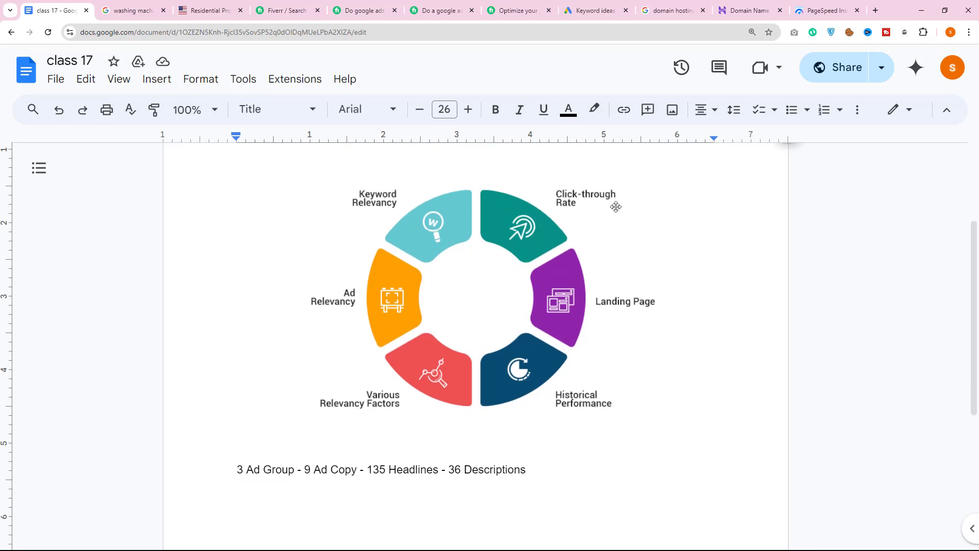